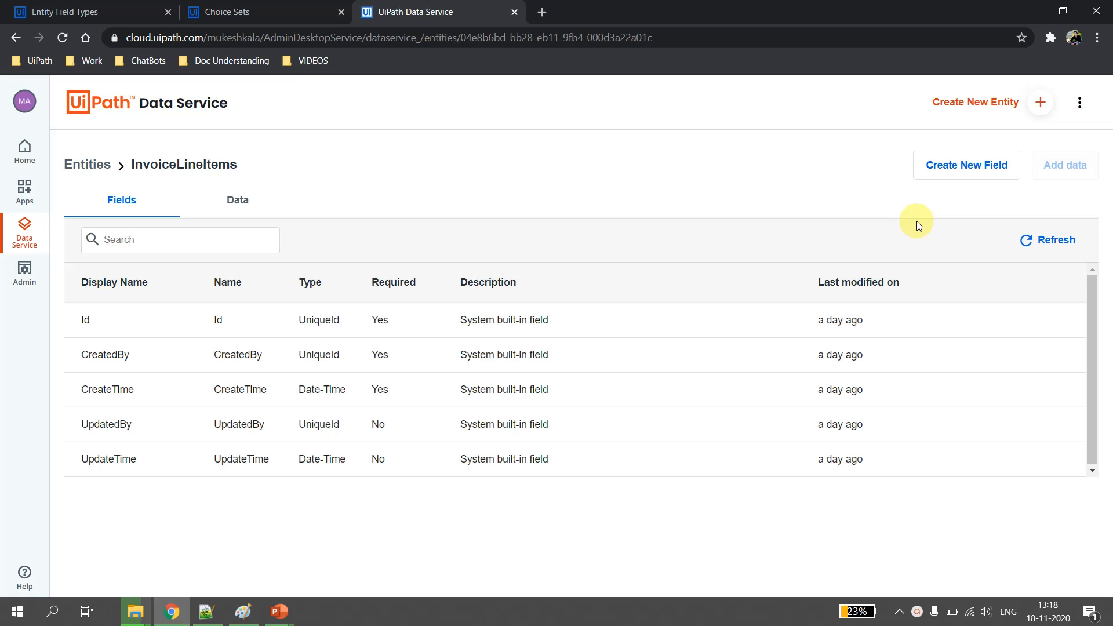
click(951, 170)
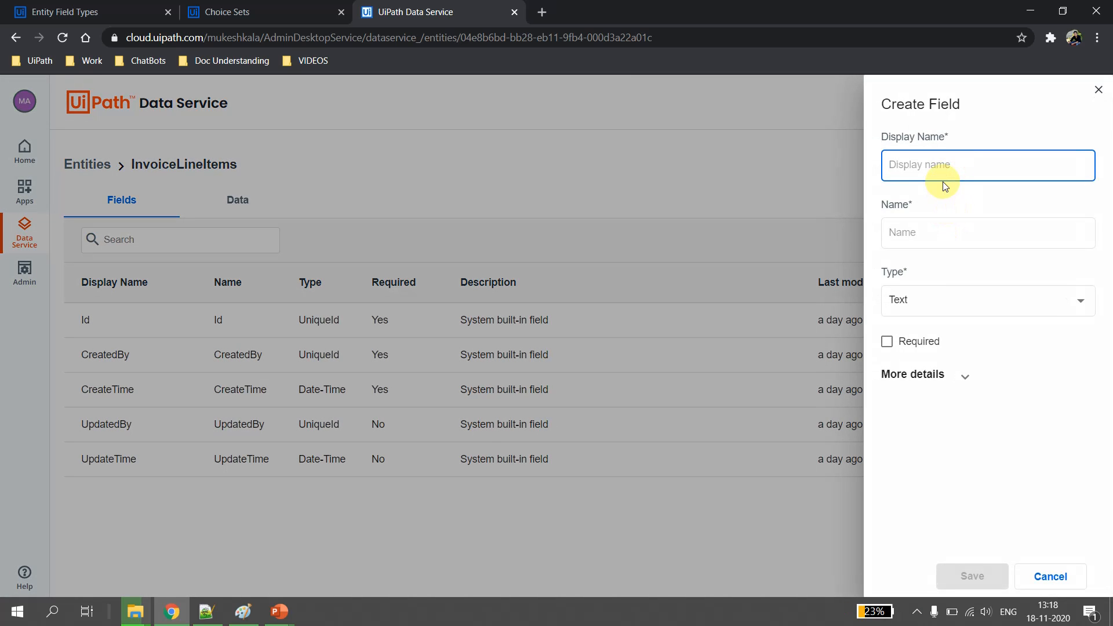
click(942, 165)
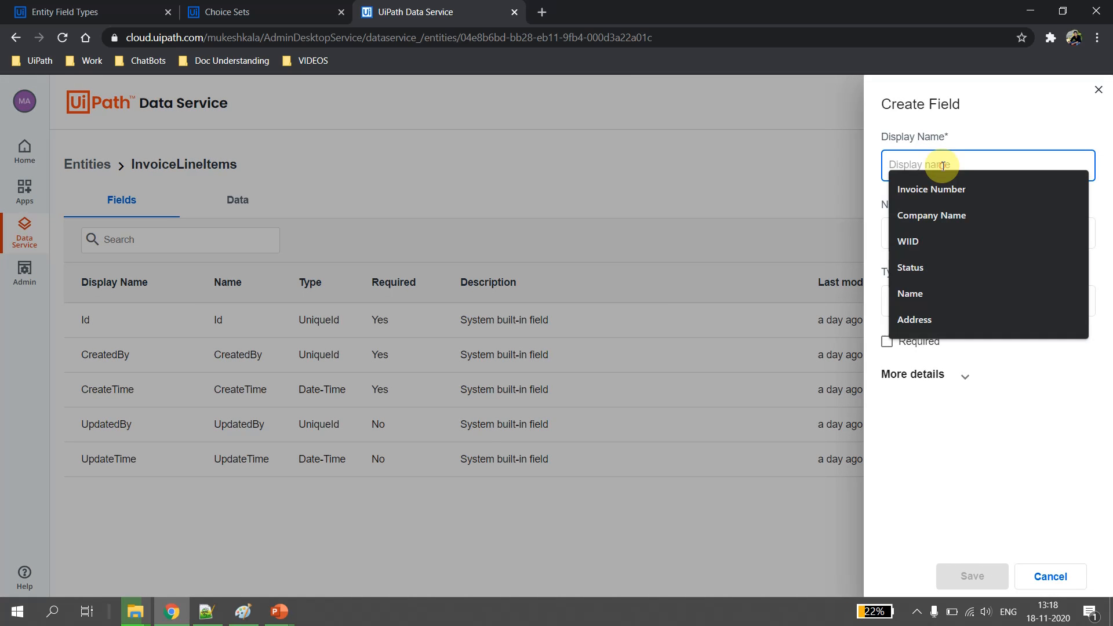
text(DayofWeek)
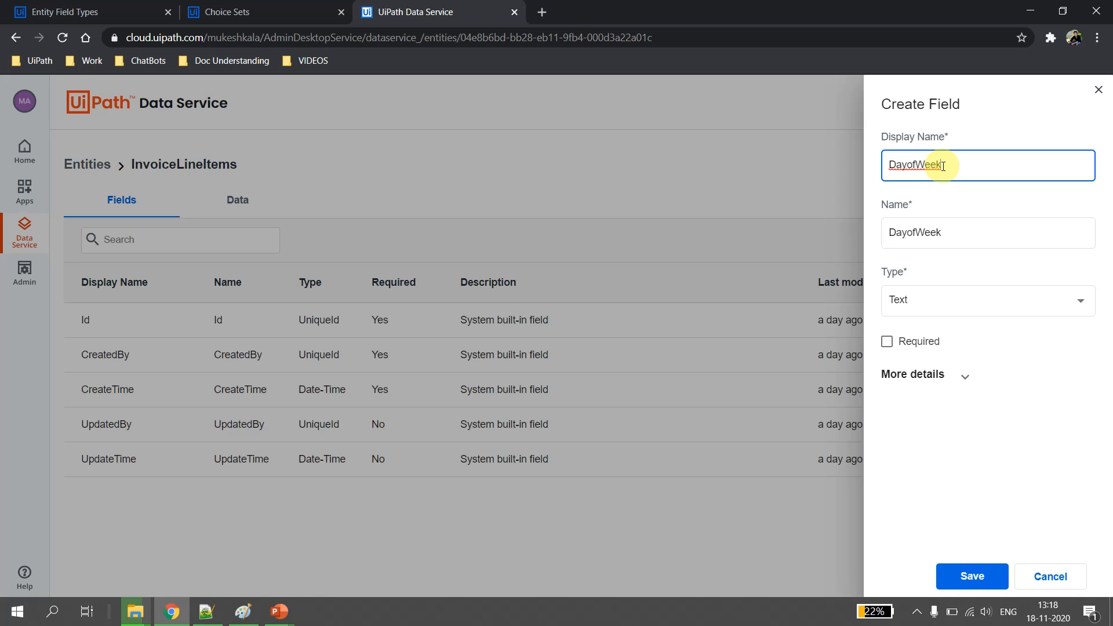
click(1054, 310)
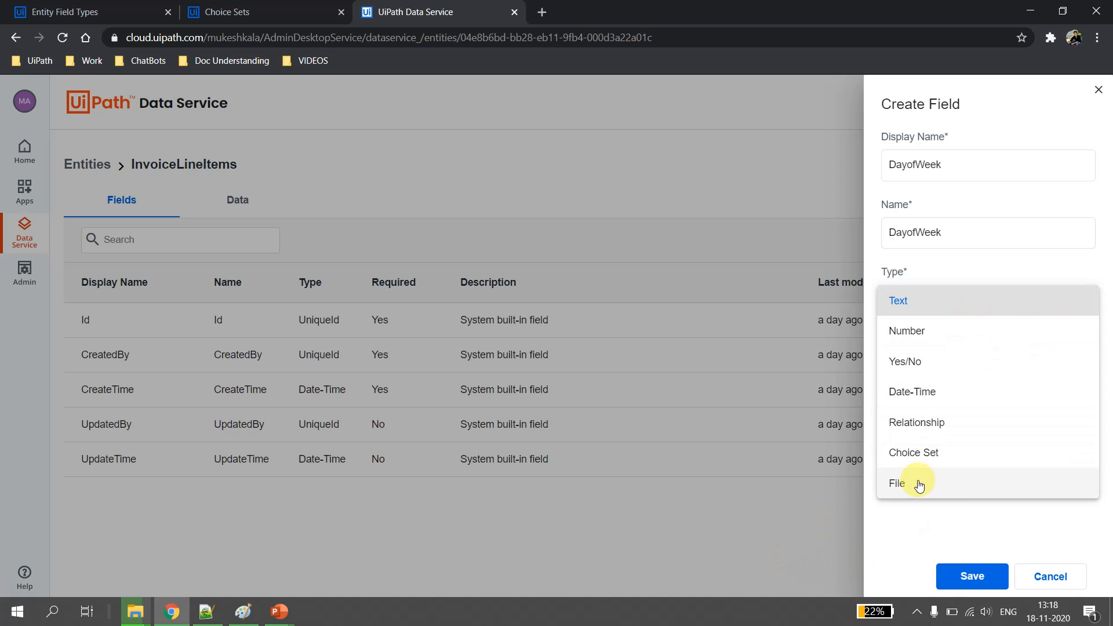
click(940, 453)
click(954, 368)
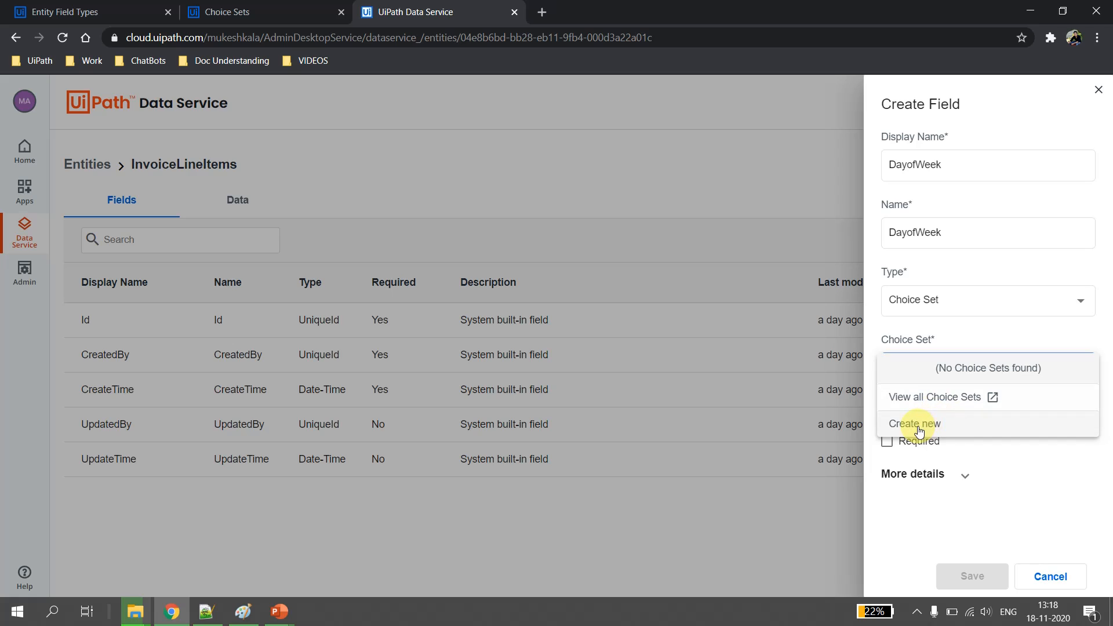
click(1048, 579)
click(1048, 579)
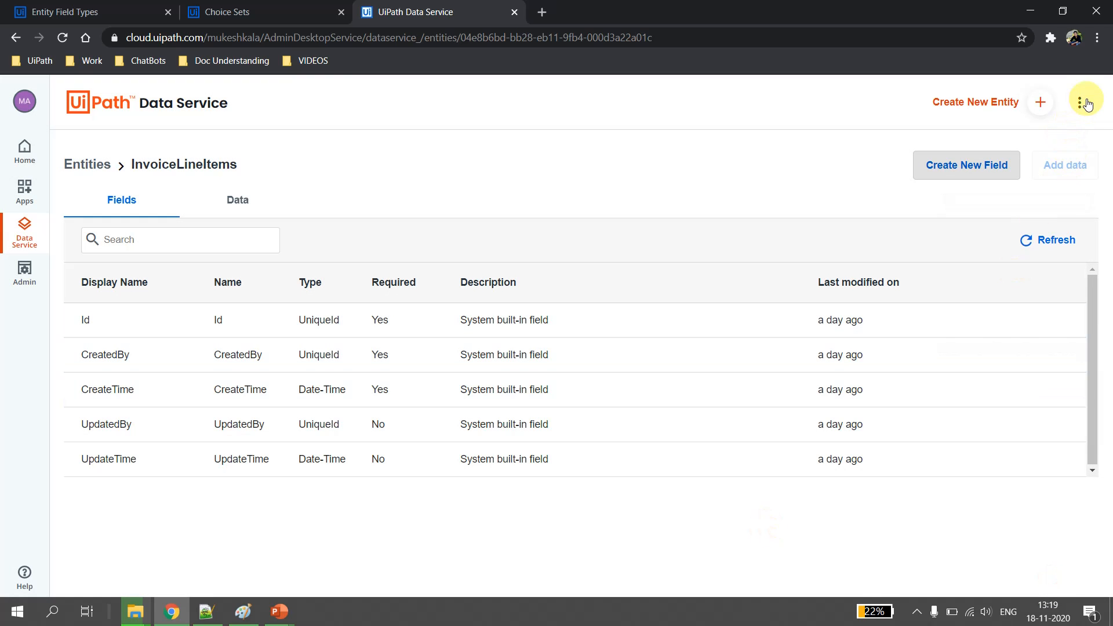
Step: Open the choice sets overview and start a new choice set with the display name WeekDays
click(1080, 109)
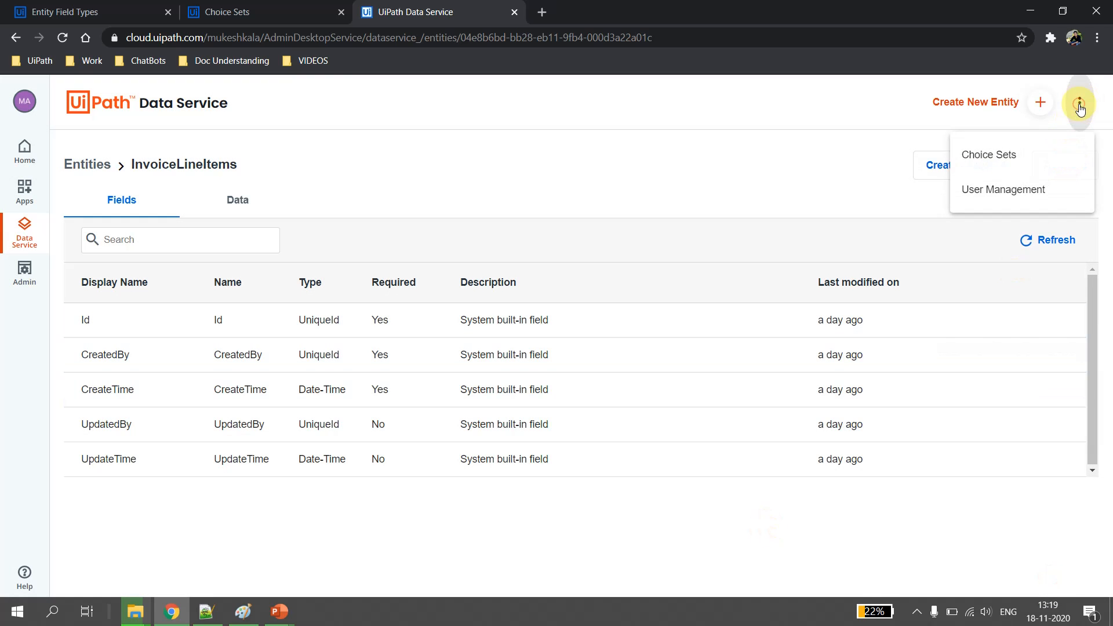
click(1008, 154)
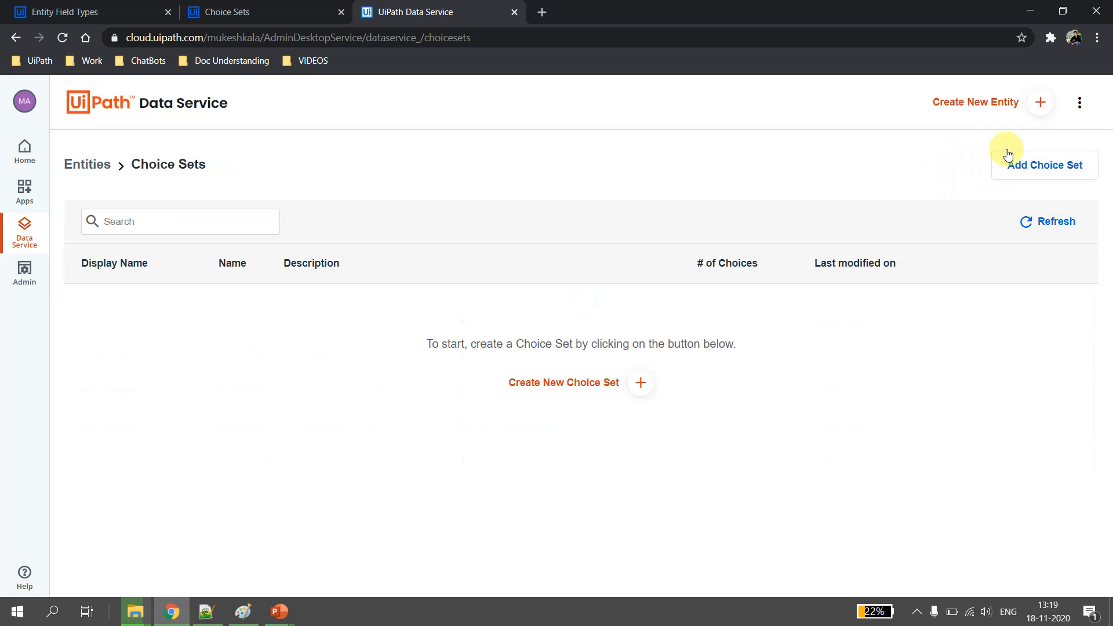
click(639, 393)
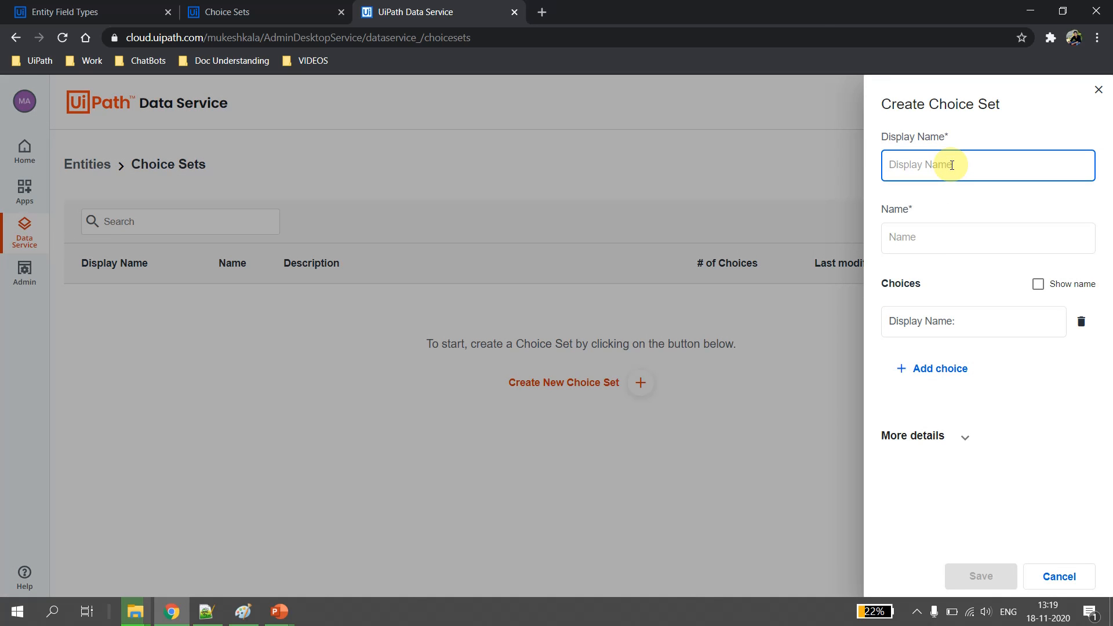
text(WeekDays)
Step: Add the choices Sunday, Monday, Tuesday, Wednesday, Thursday, Friday and Saturday to the WeekDays choice set
click(946, 321)
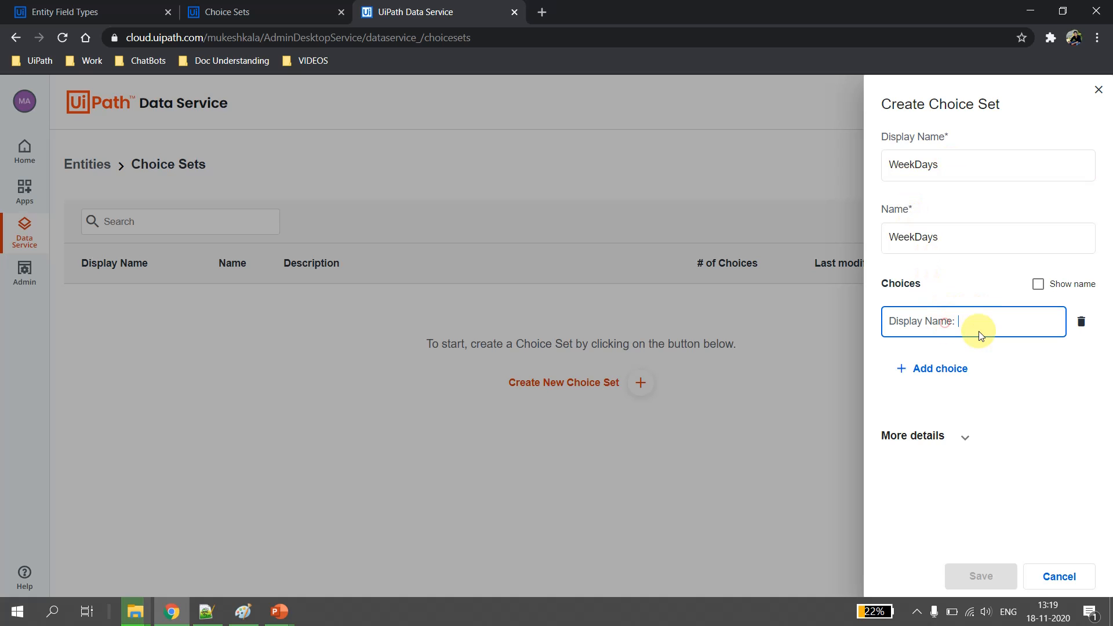
text(Sunday)
click(914, 367)
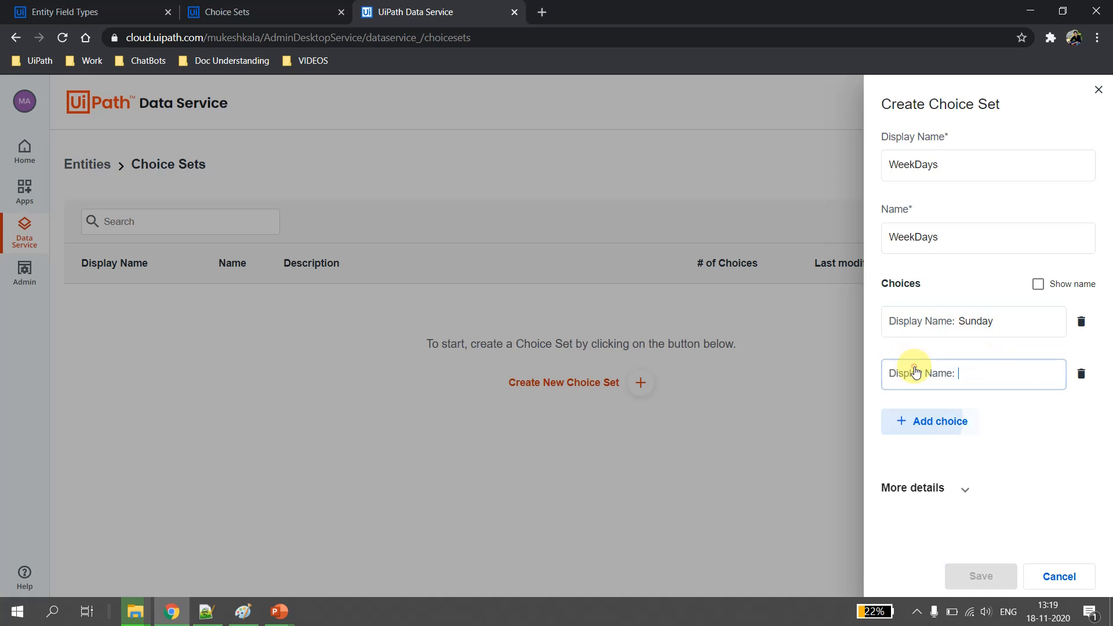
text(Monday)
click(924, 422)
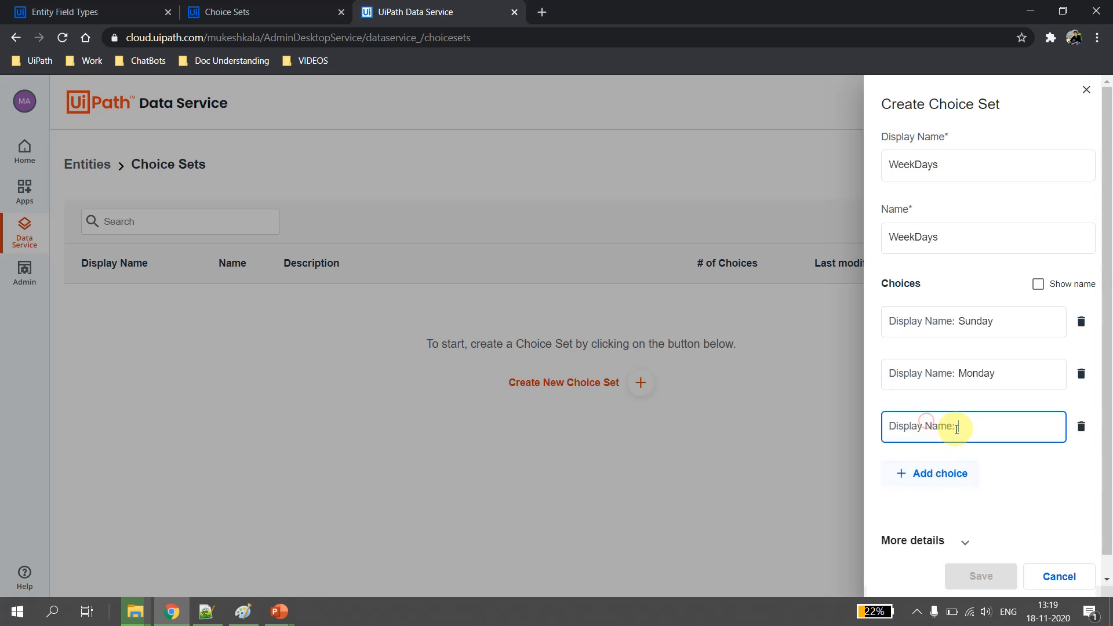
text(Tuesday)
click(928, 473)
text(Wednesday)
click(913, 526)
text(Thursday)
click(905, 465)
text(Friday)
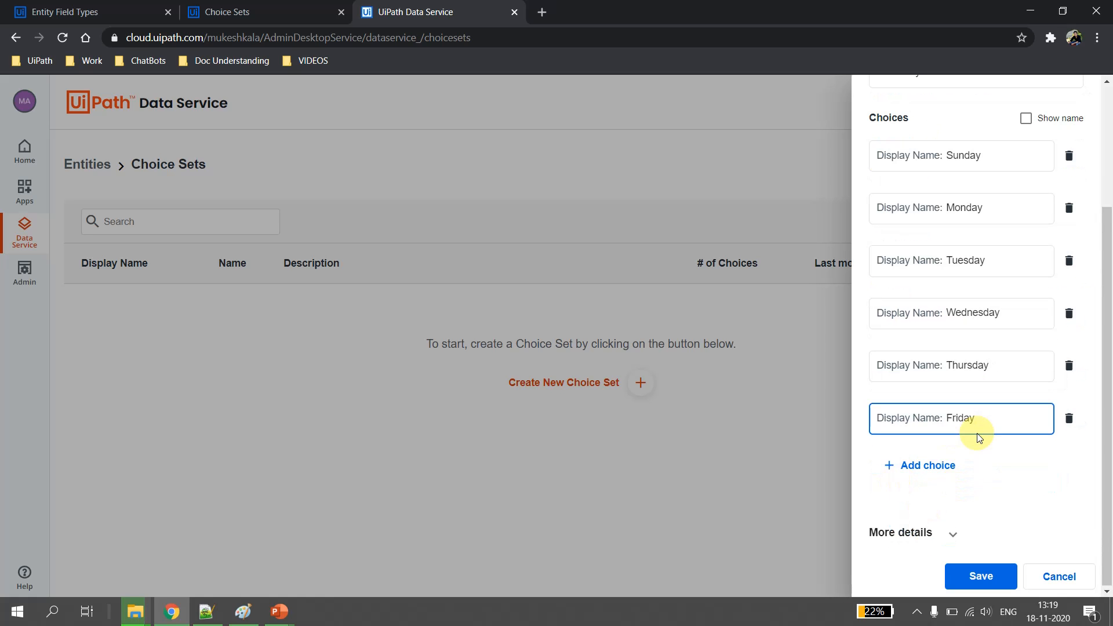
click(905, 464)
text(Saturday)
Step: Give the WeekDays choice set the description "Days in the Week" and save it
scroll(963, 457, up, 3)
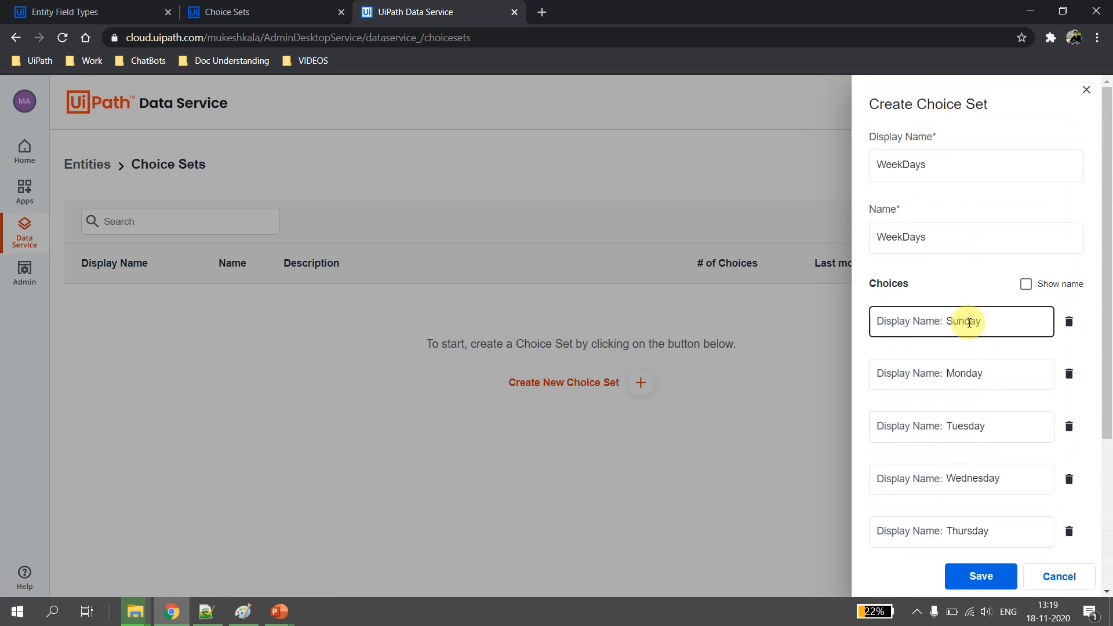
click(910, 167)
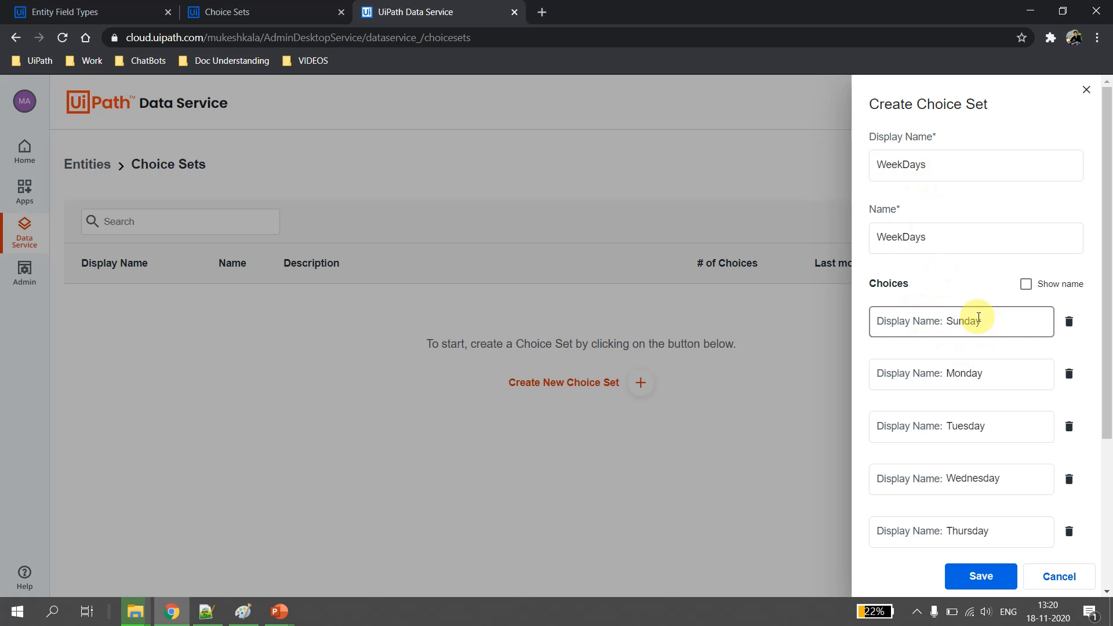
scroll(973, 347, down, 2)
scroll(977, 406, down, 3)
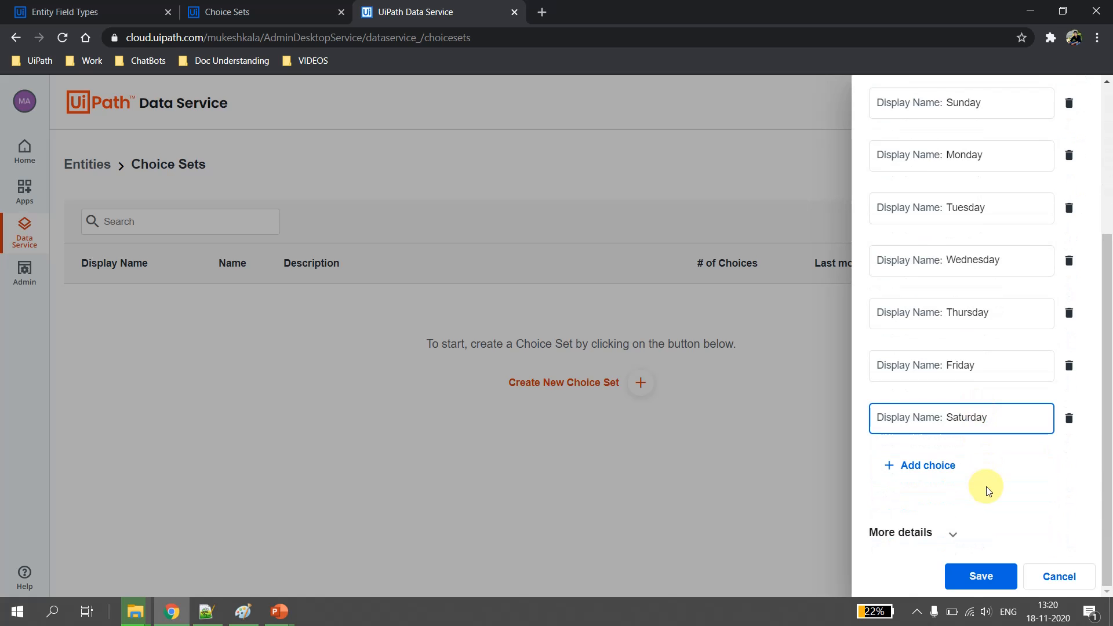
scroll(963, 372, up, 4)
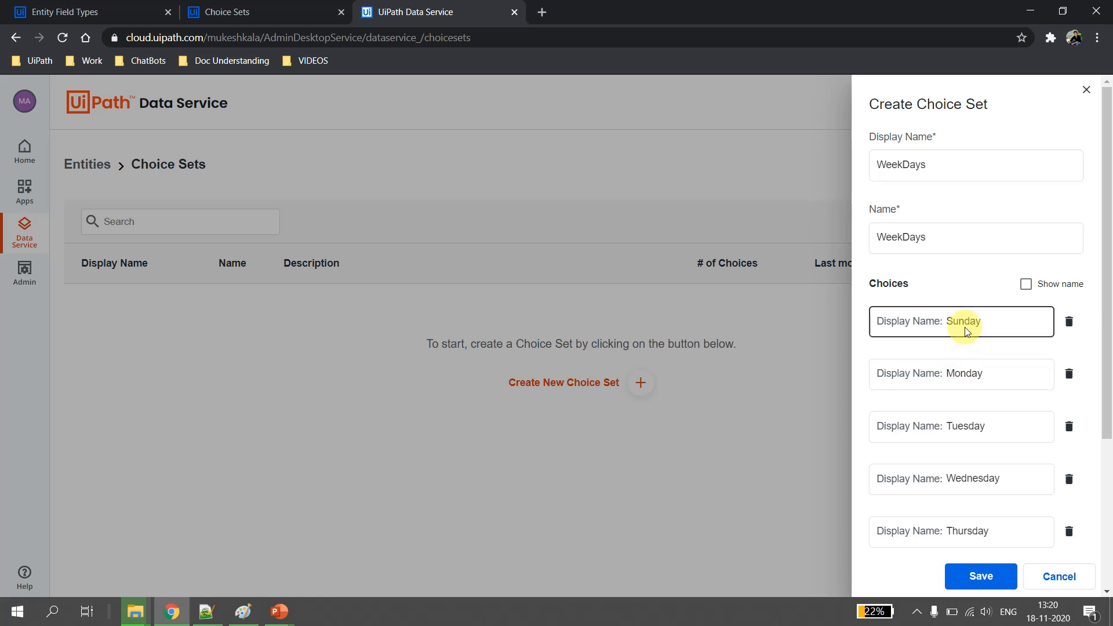
scroll(958, 398, down, 3)
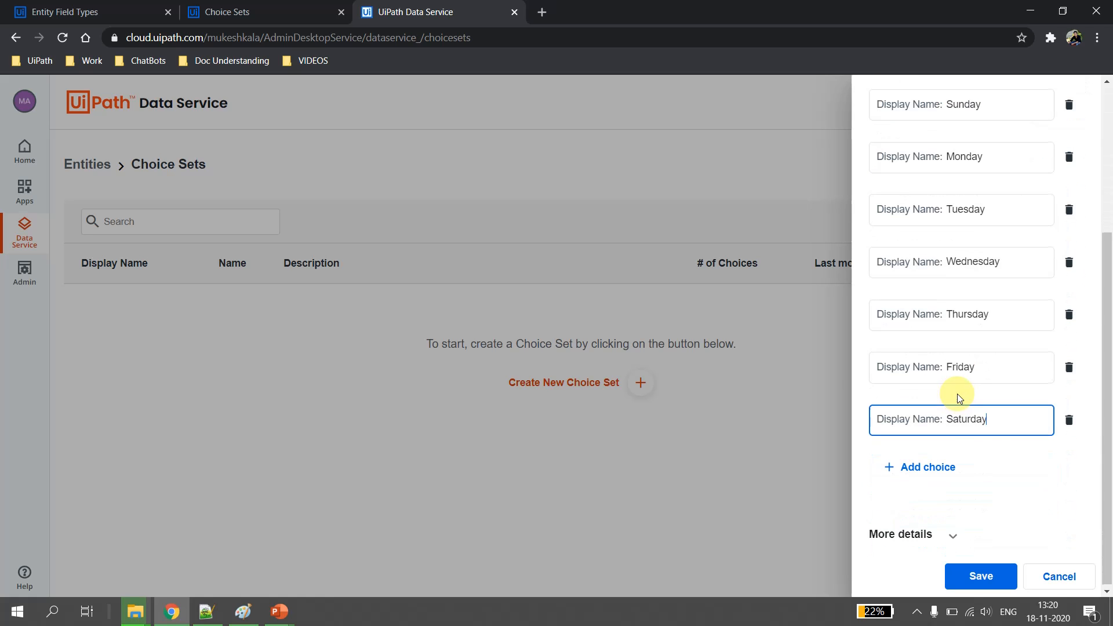
click(954, 535)
click(968, 451)
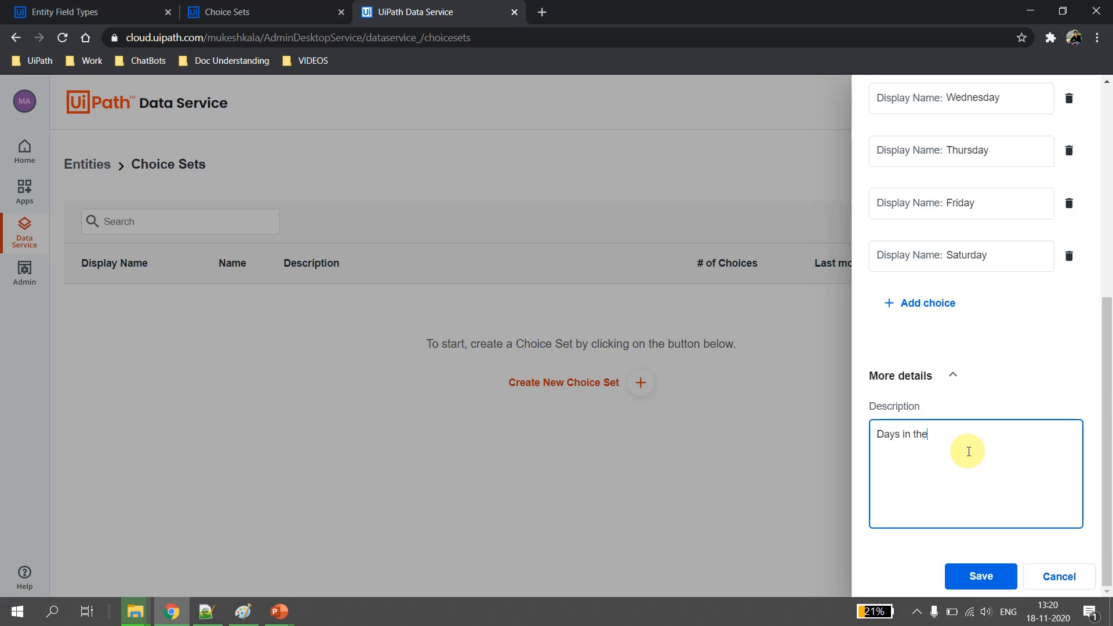
text(Days in the Week)
click(986, 576)
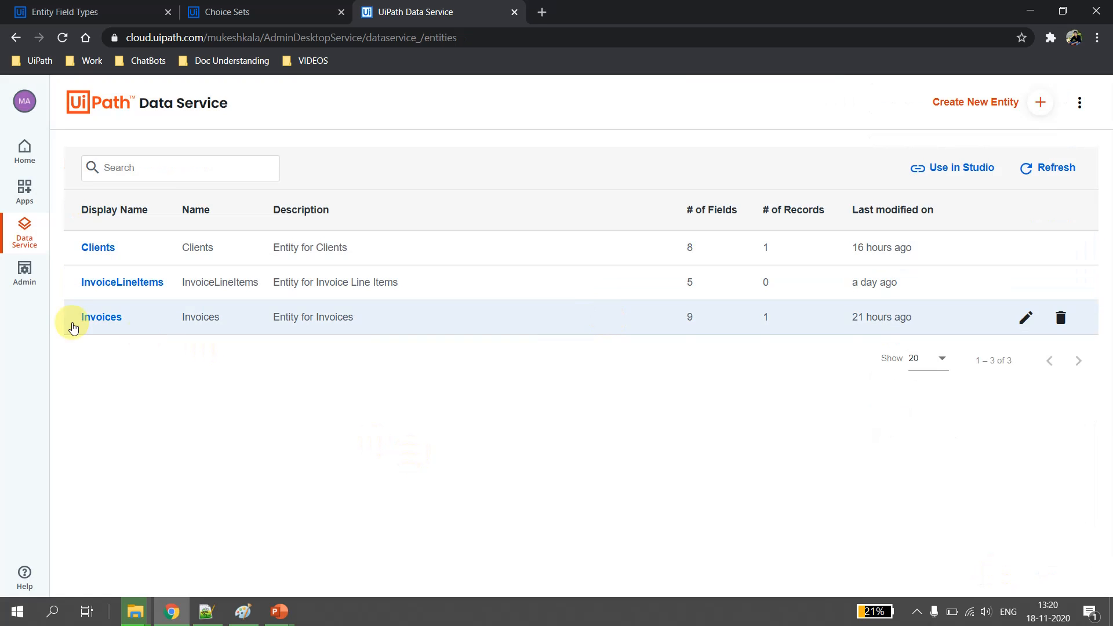
Step: Open the InvoiceLineItems entity and start a new field with the display name Day
click(137, 285)
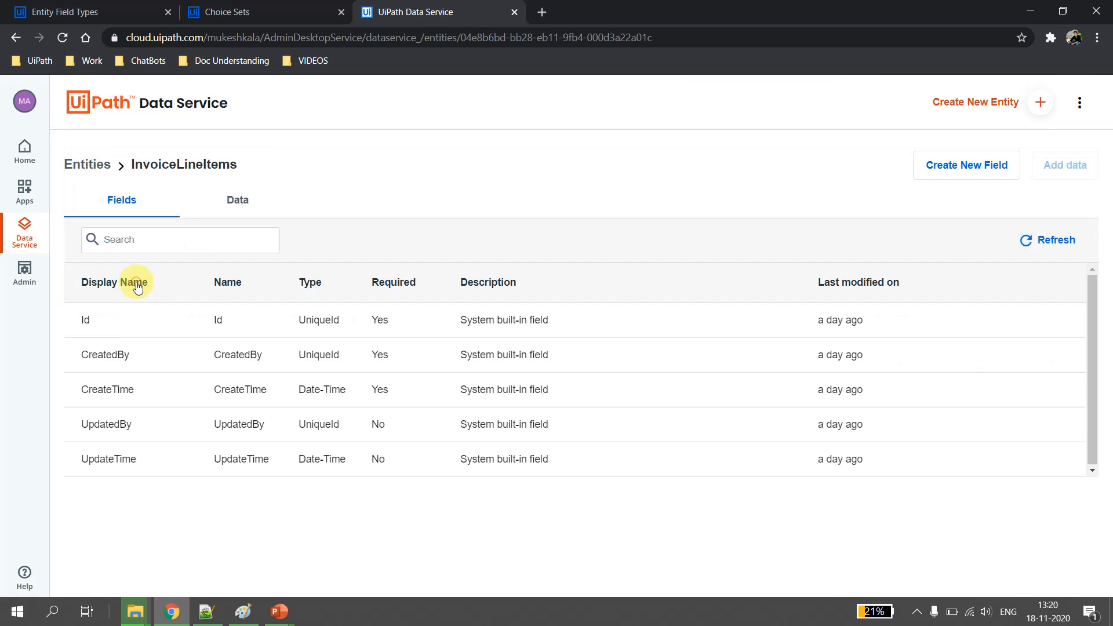
click(978, 167)
click(976, 165)
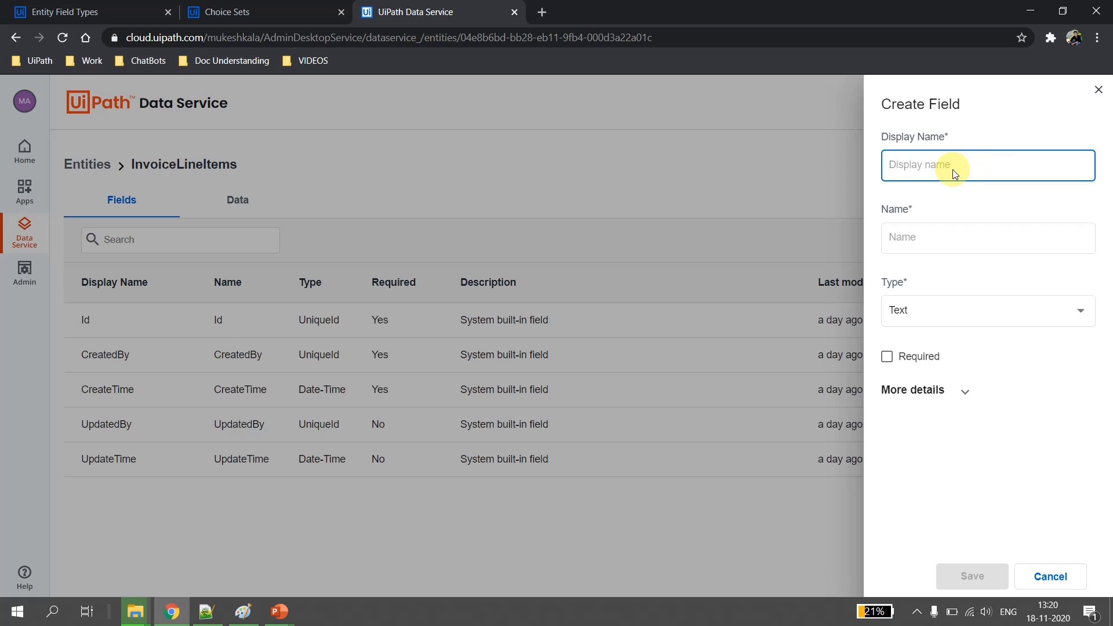
text(Day)
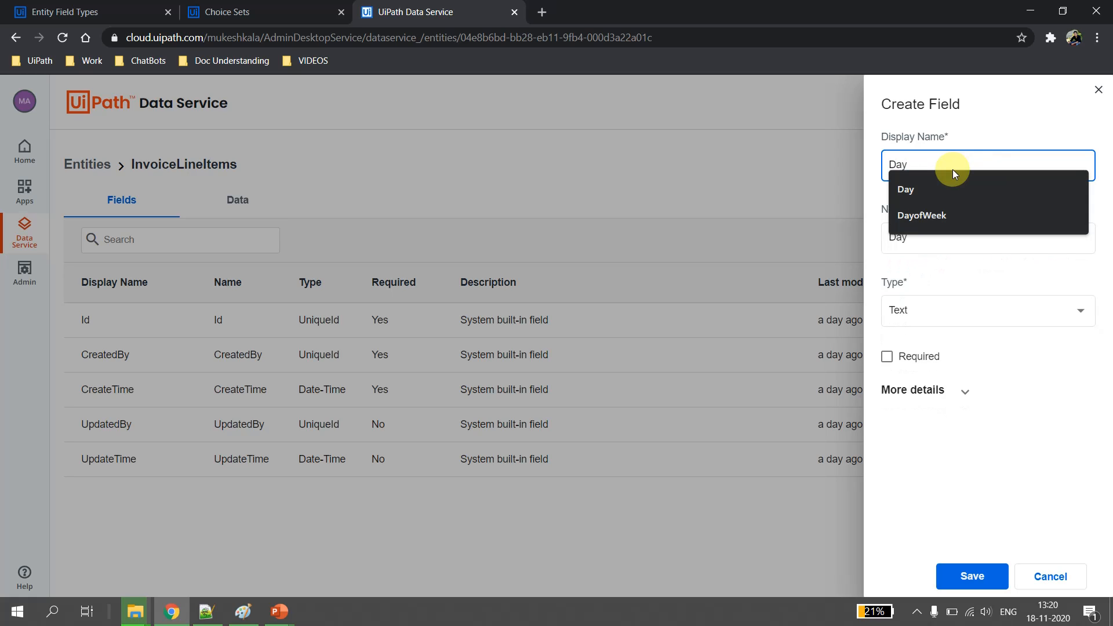
click(929, 188)
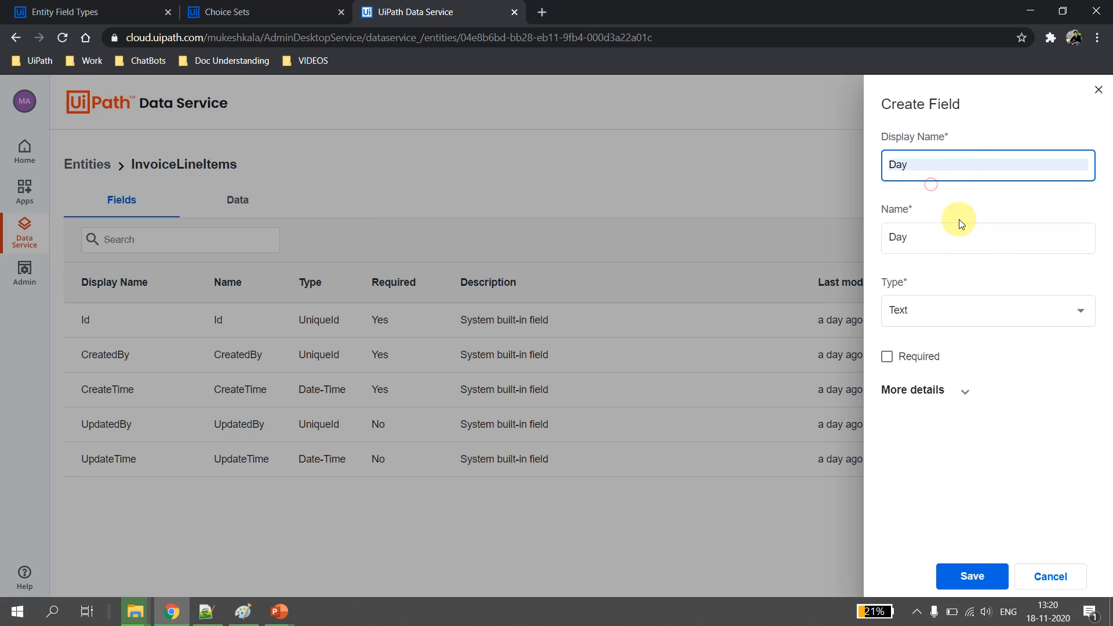
Step: Set the Day field's type to Choice Set, assign the WeekDays choice set and make the field required
click(956, 315)
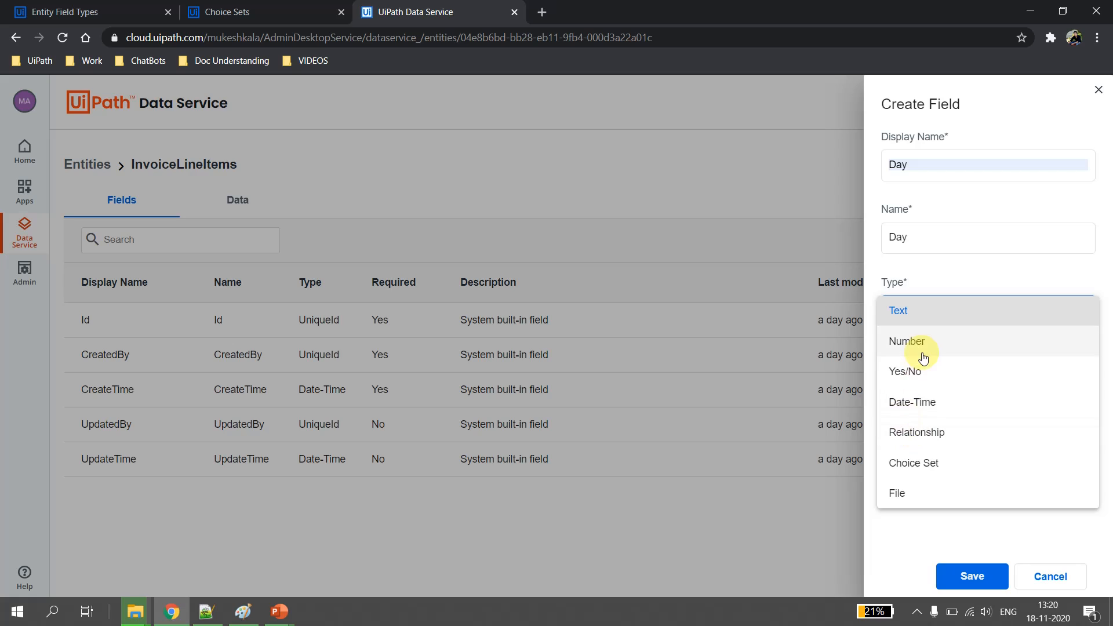
click(930, 468)
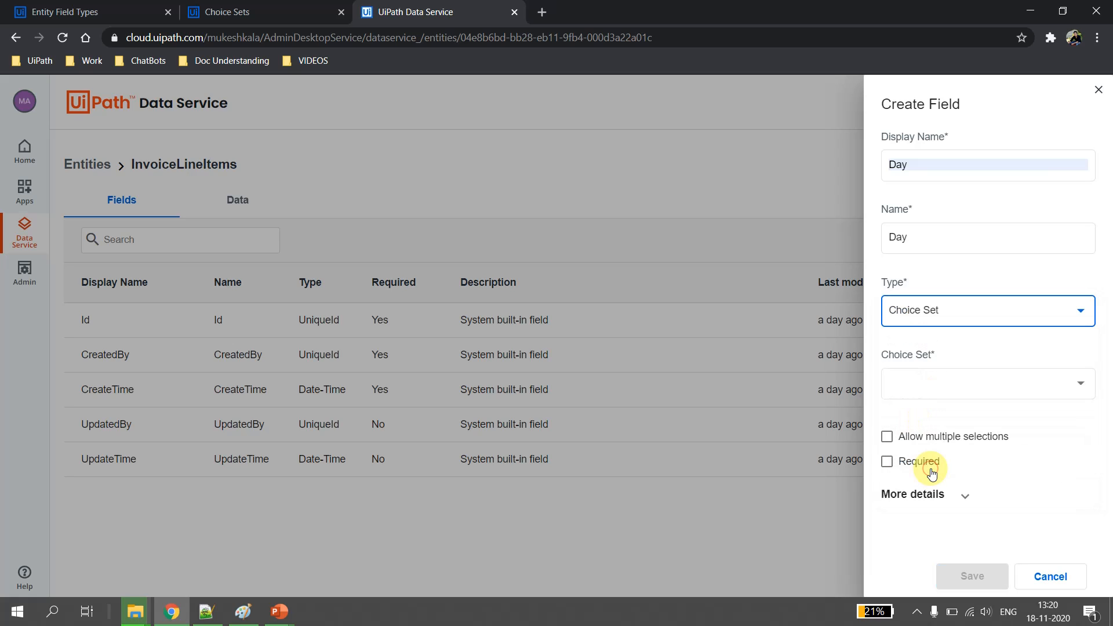
click(975, 380)
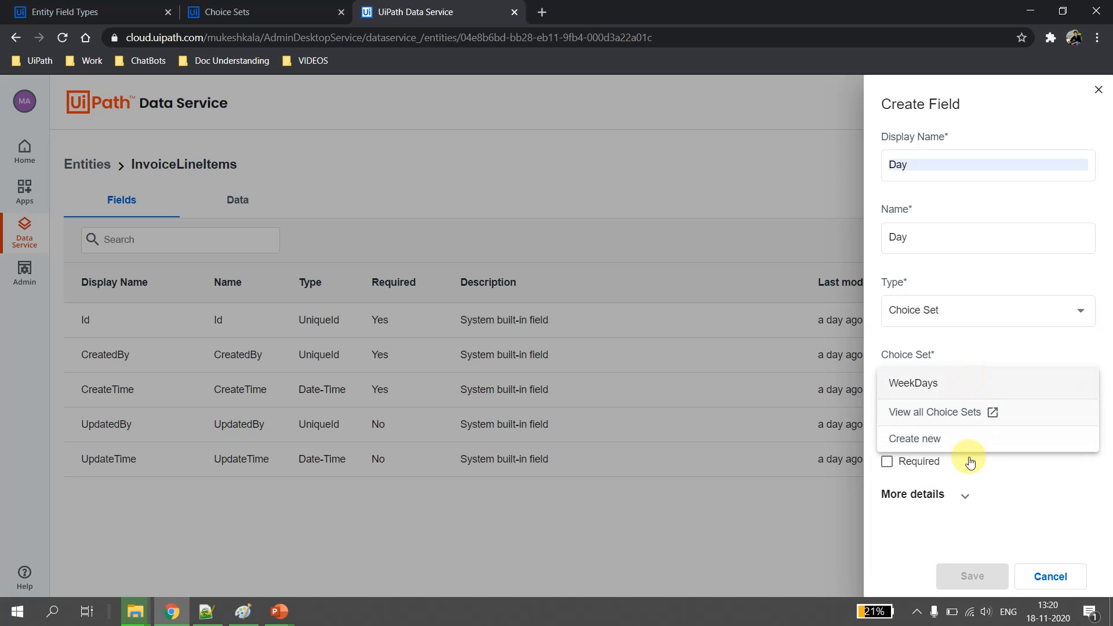
click(928, 386)
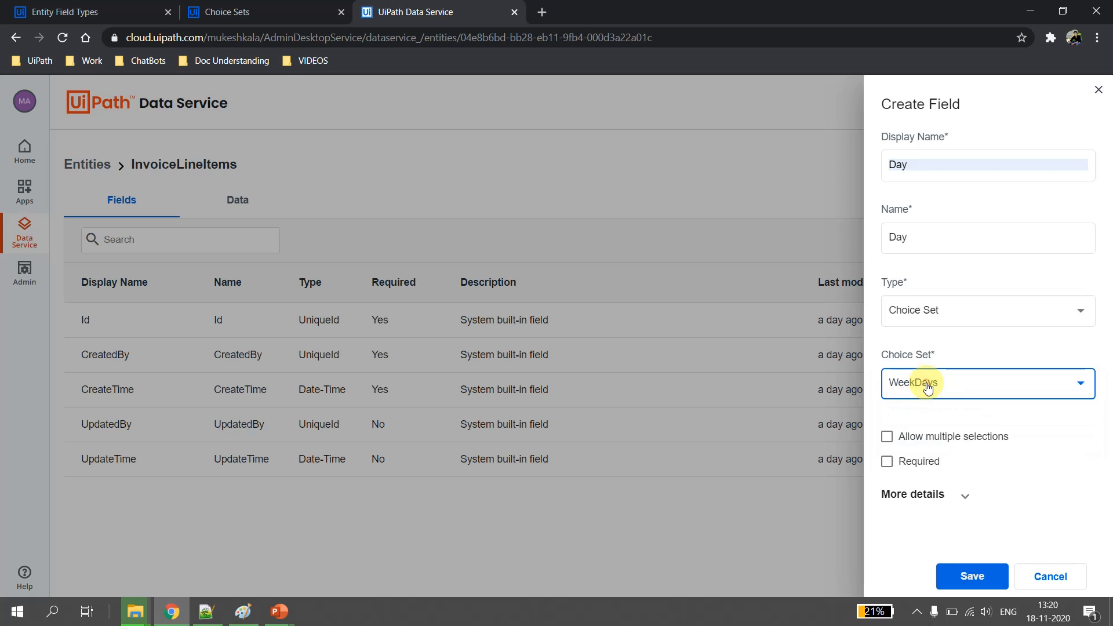
click(888, 464)
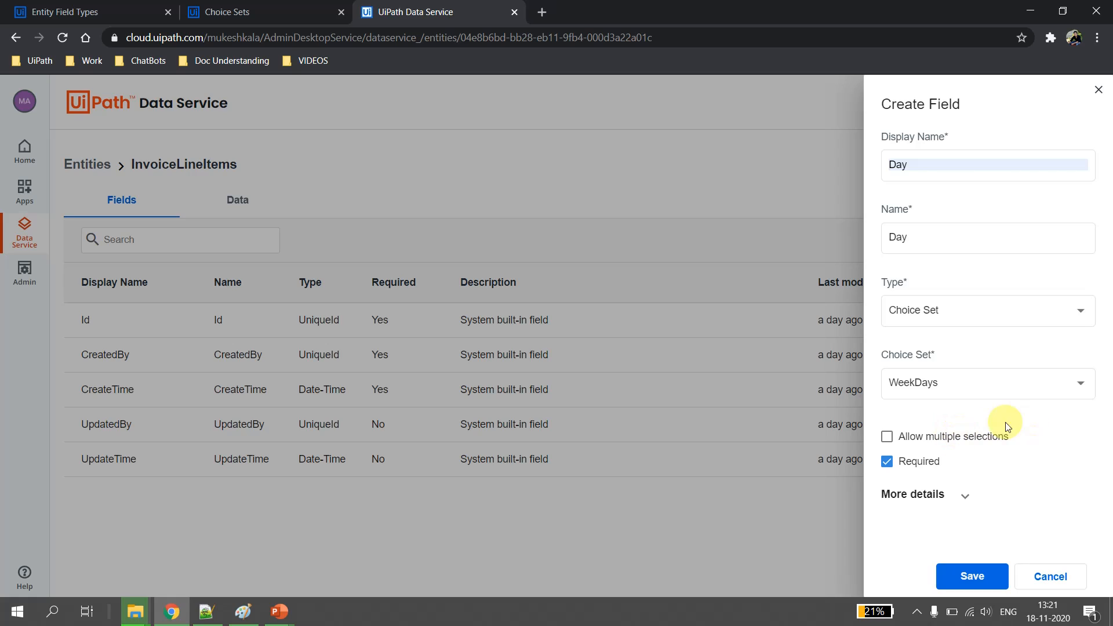
Step: Give the Day field the description "Day of Week" and save the field
click(964, 495)
scroll(957, 458, down, 2)
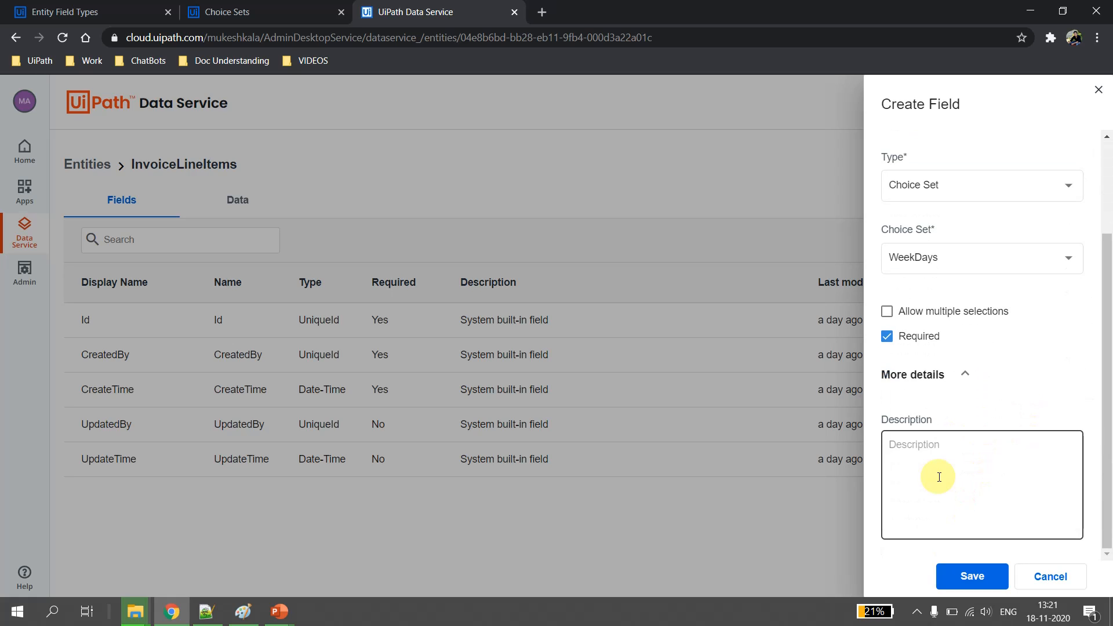
click(936, 472)
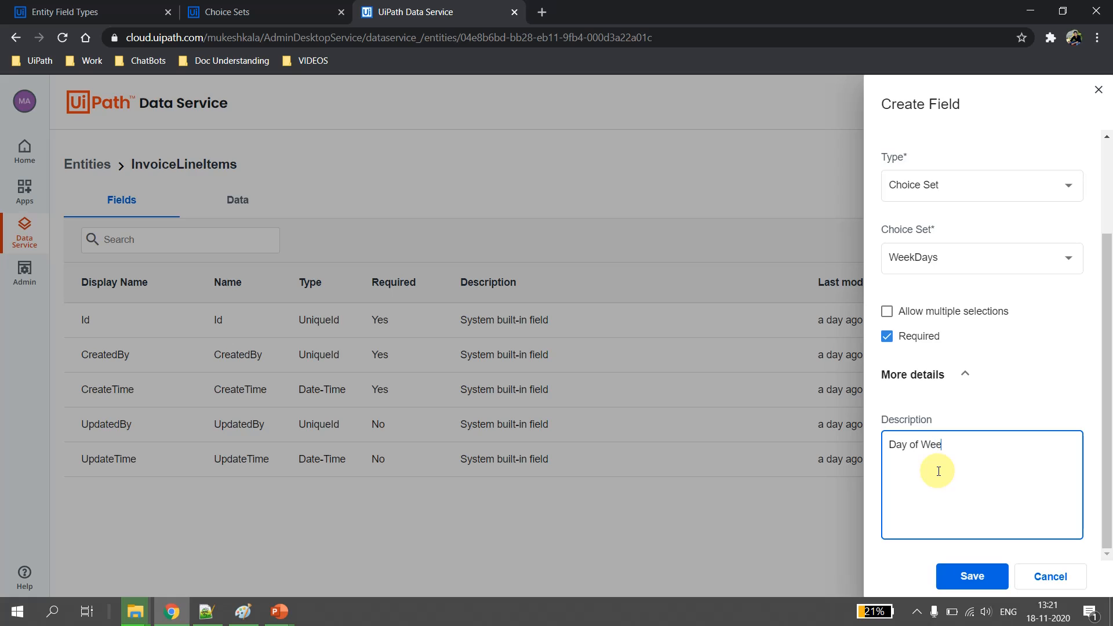
click(983, 582)
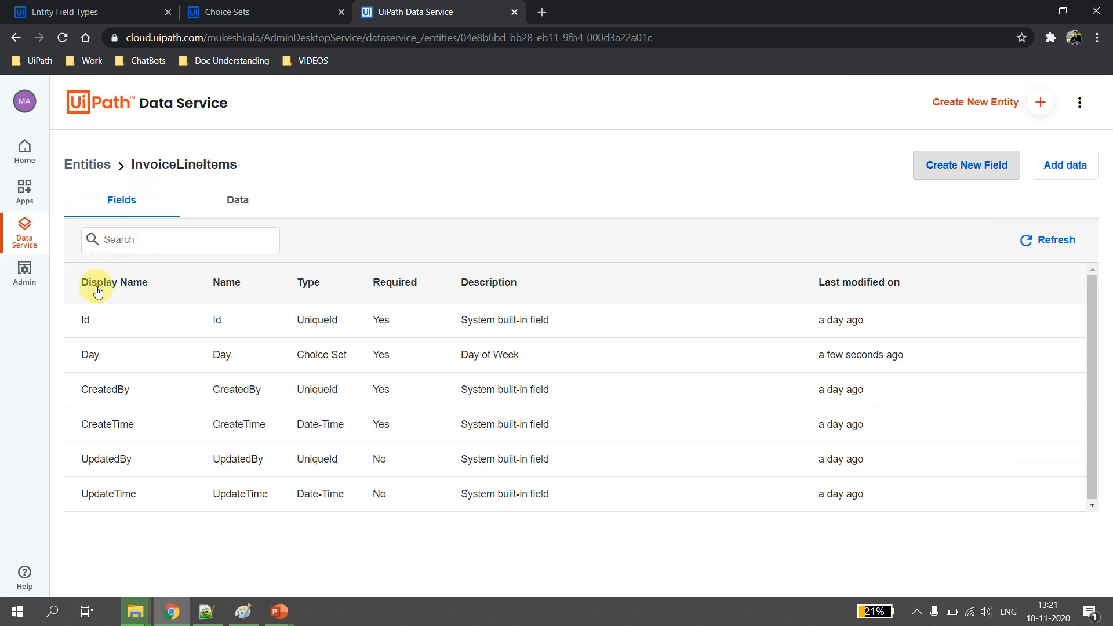
Step: Check the Day field in the InvoiceLineItems field list and view the entity's data records
double_click(93, 355)
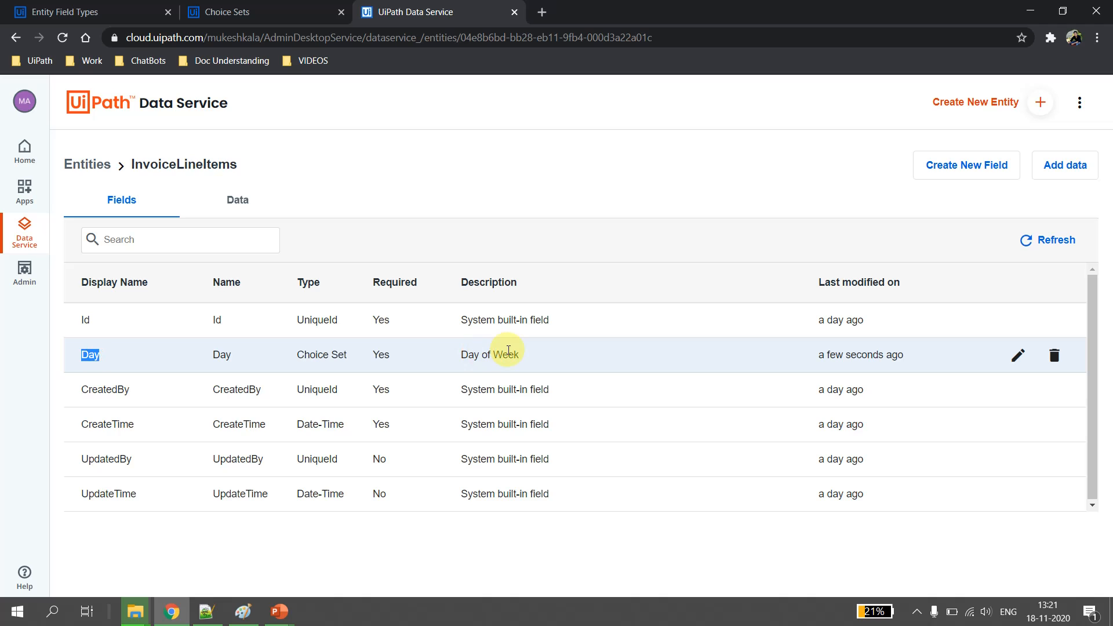
click(239, 202)
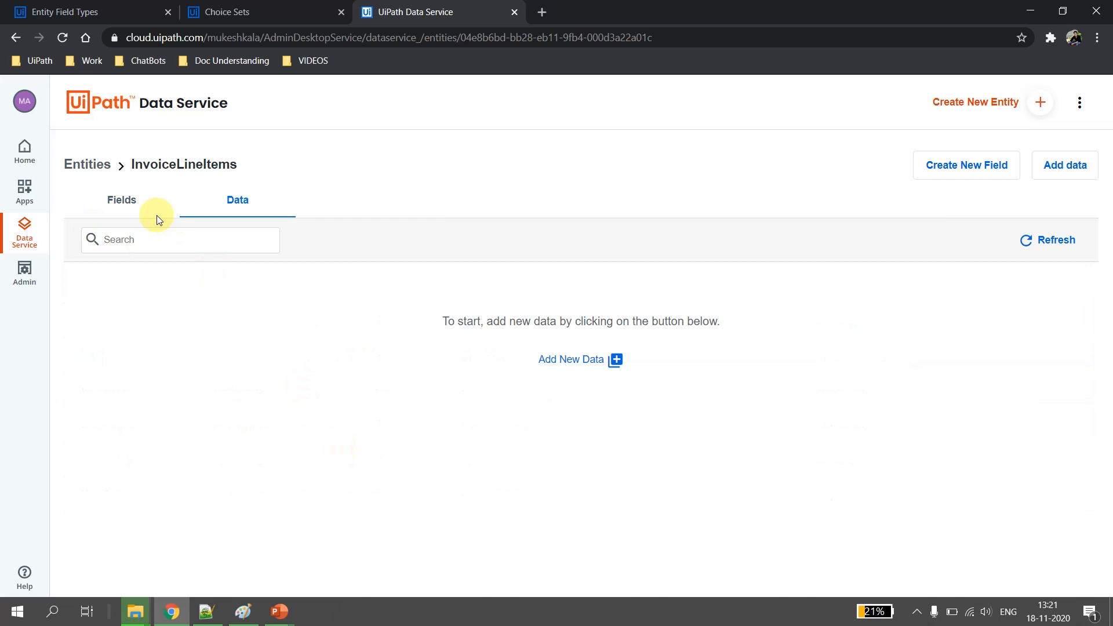
click(137, 203)
click(236, 213)
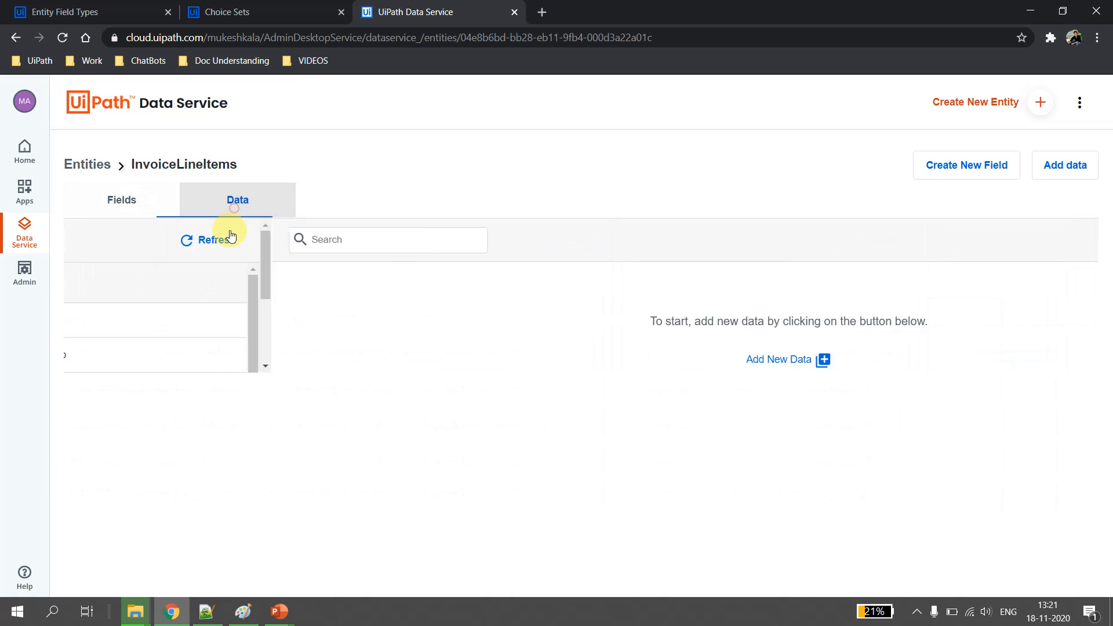
Step: Add a new record to the InvoiceLineItems entity with Day set to Thursday and save it
click(550, 360)
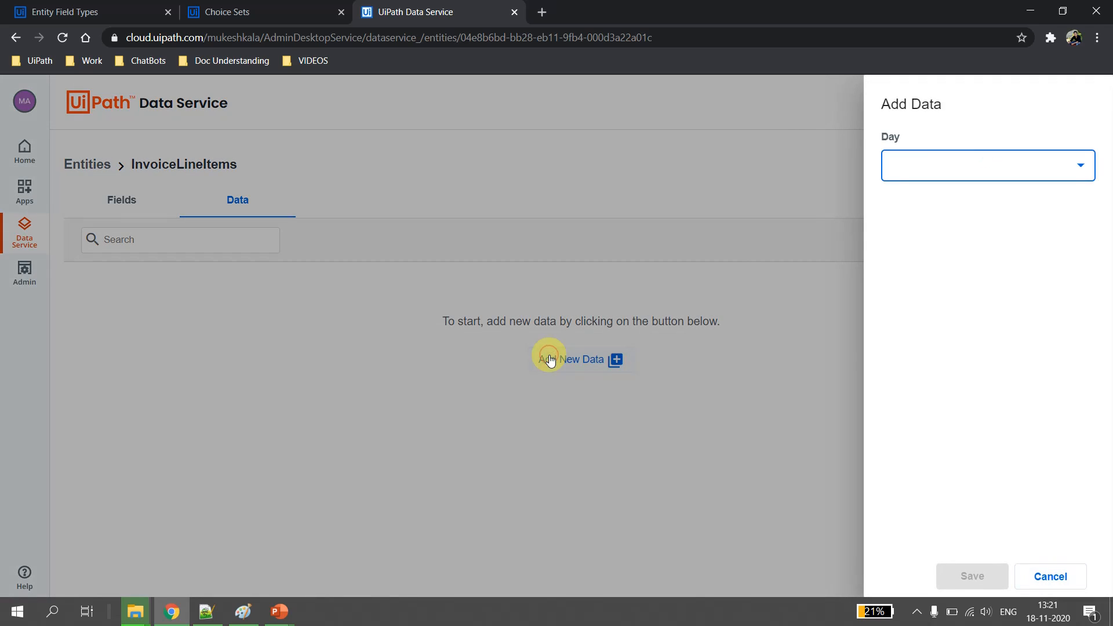
click(1029, 174)
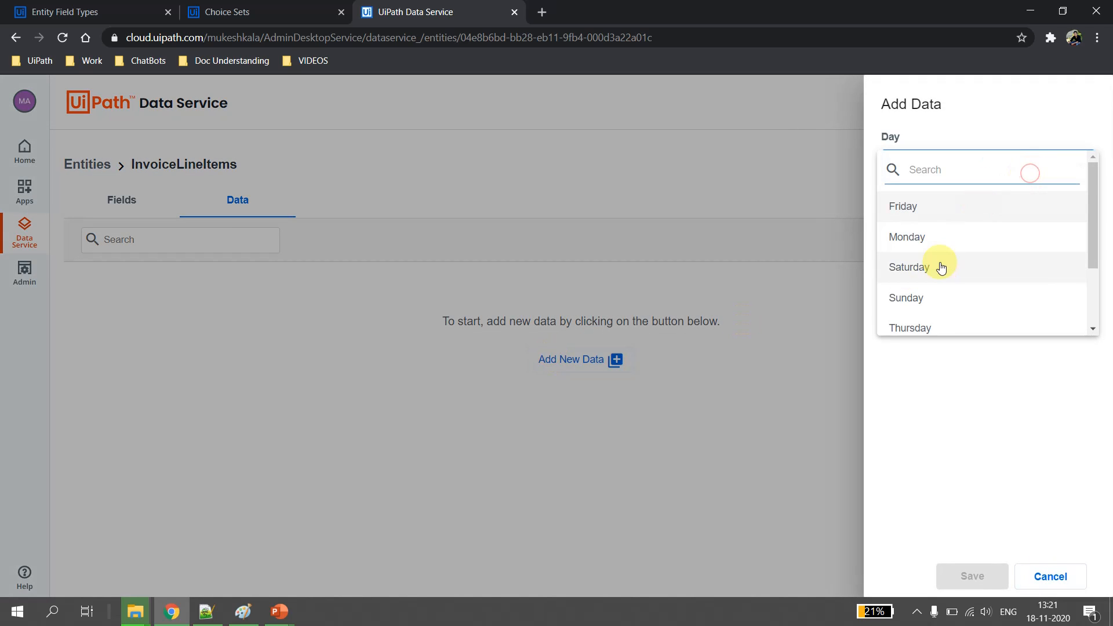
scroll(985, 261, down, 3)
scroll(985, 279, up, 3)
scroll(957, 255, down, 3)
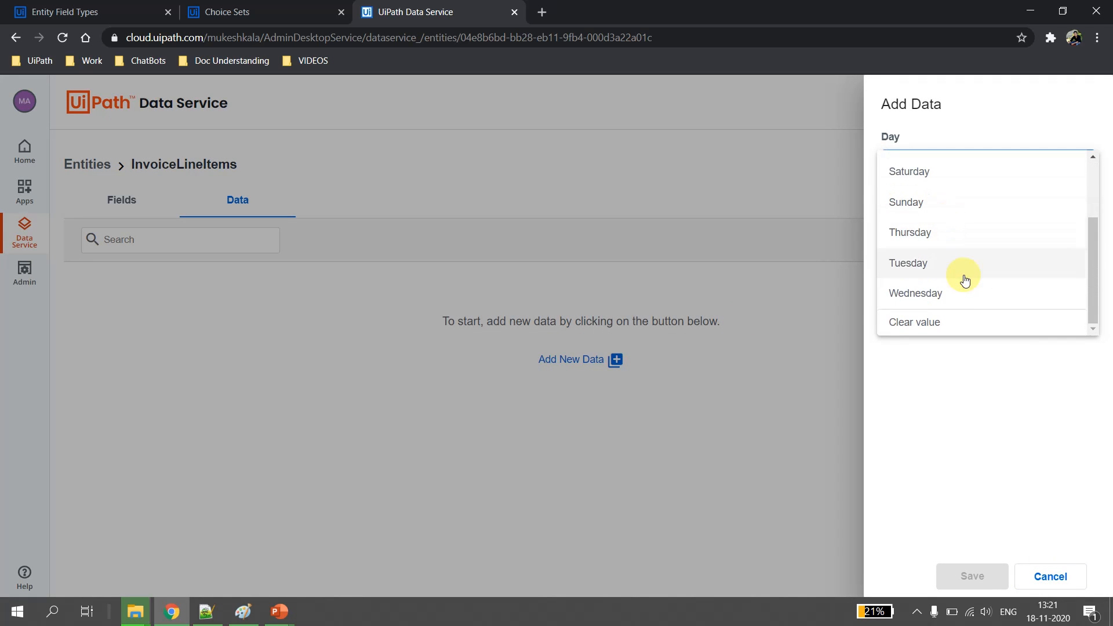
scroll(959, 255, up, 3)
scroll(945, 243, down, 3)
click(936, 243)
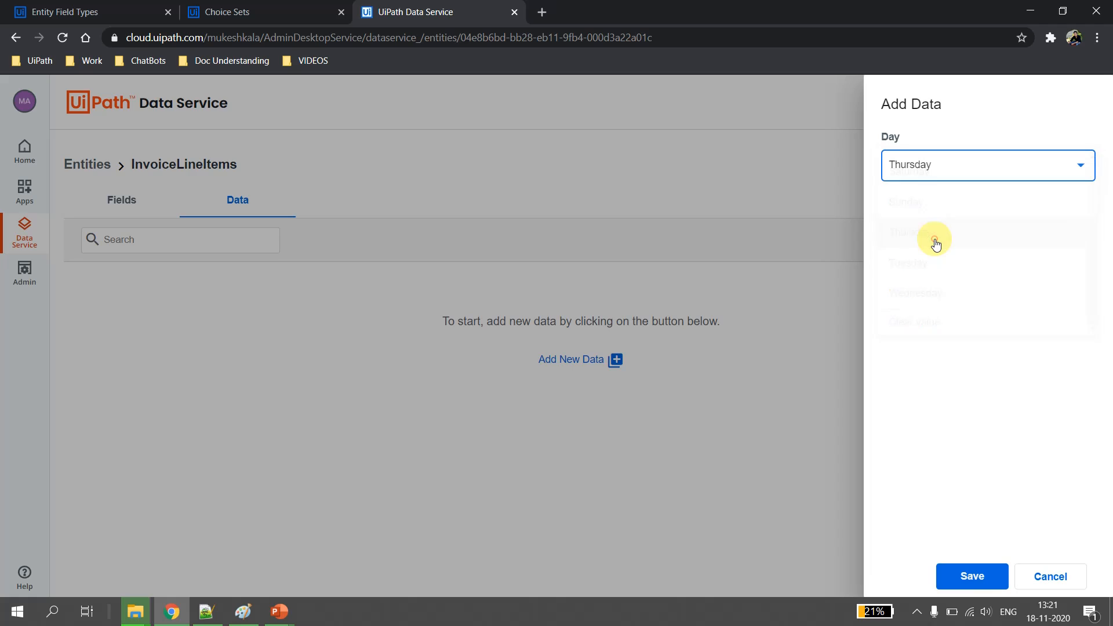
click(973, 575)
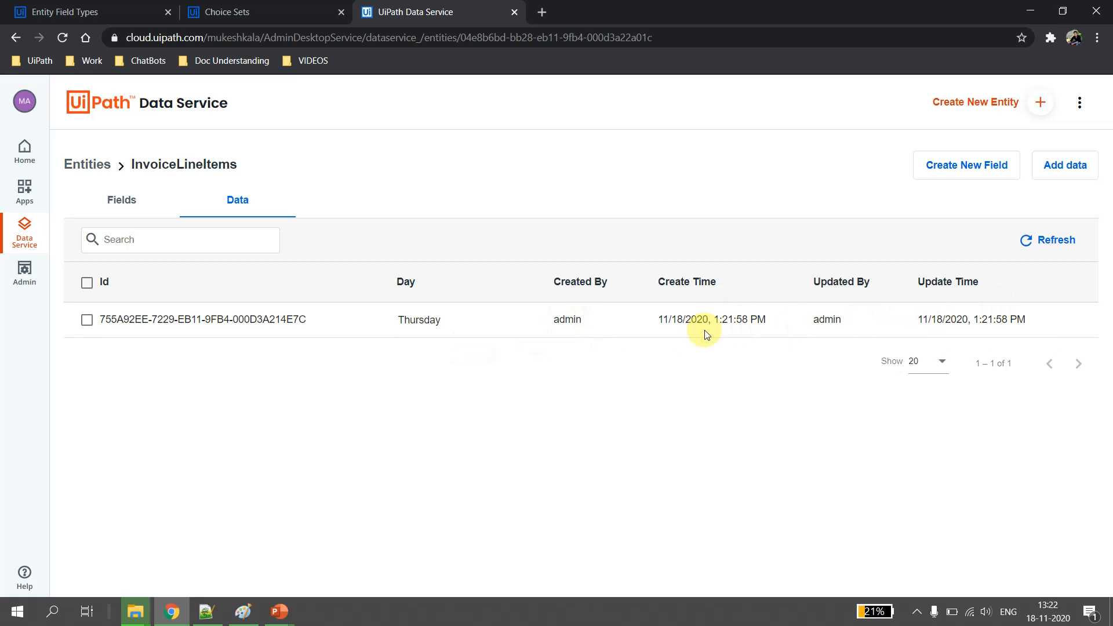
Step: Create a required Text field with the display name Name in the InvoiceLineItems entity and save it
click(123, 203)
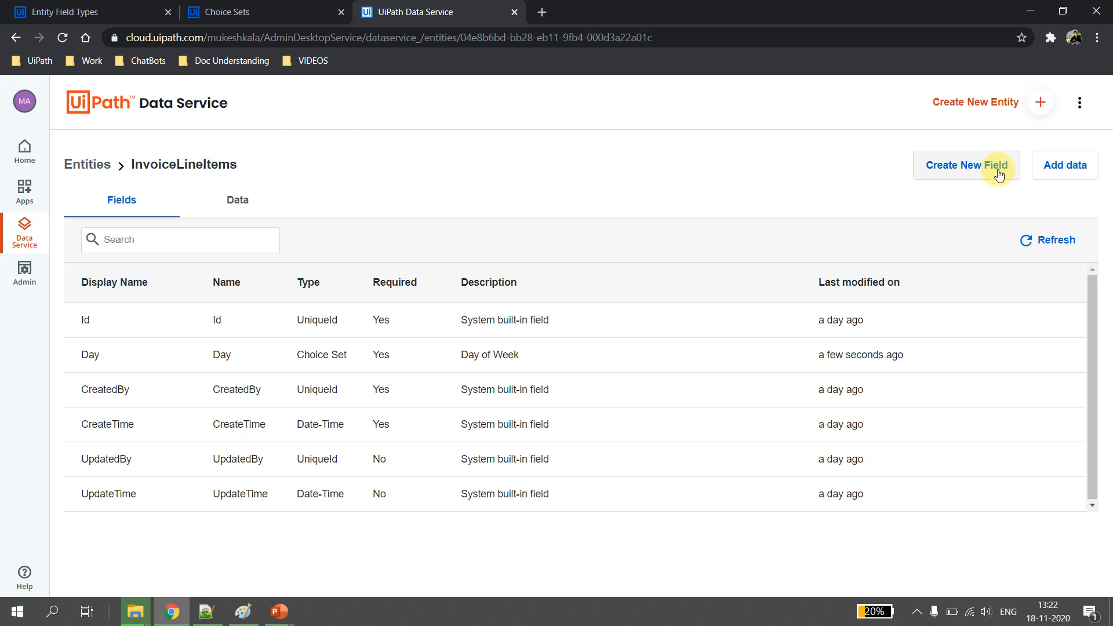
click(998, 174)
text(Name)
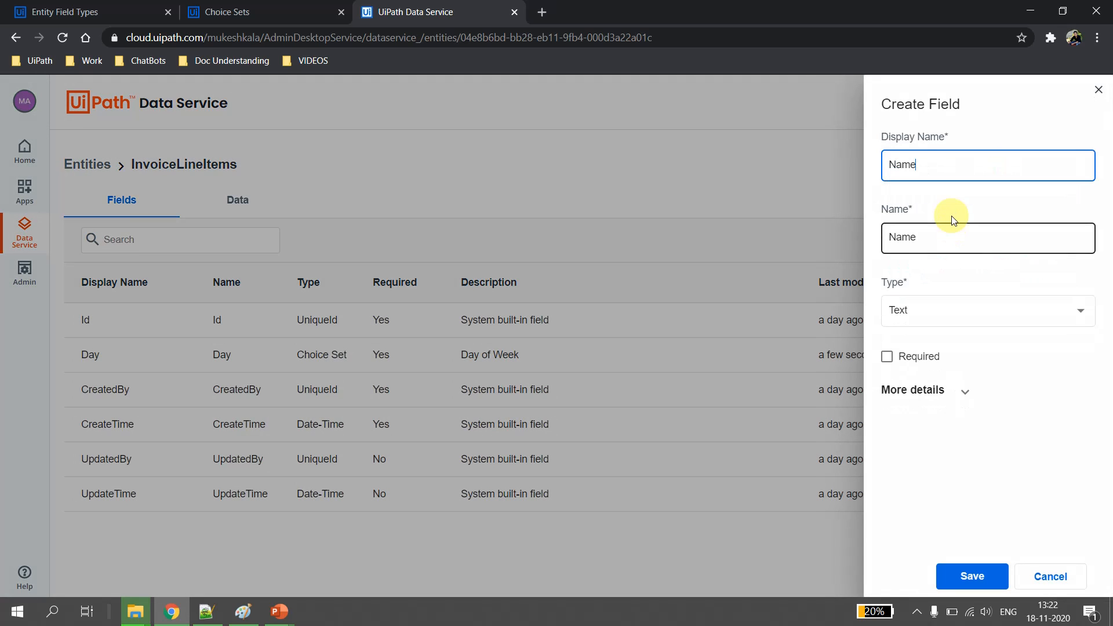
click(887, 356)
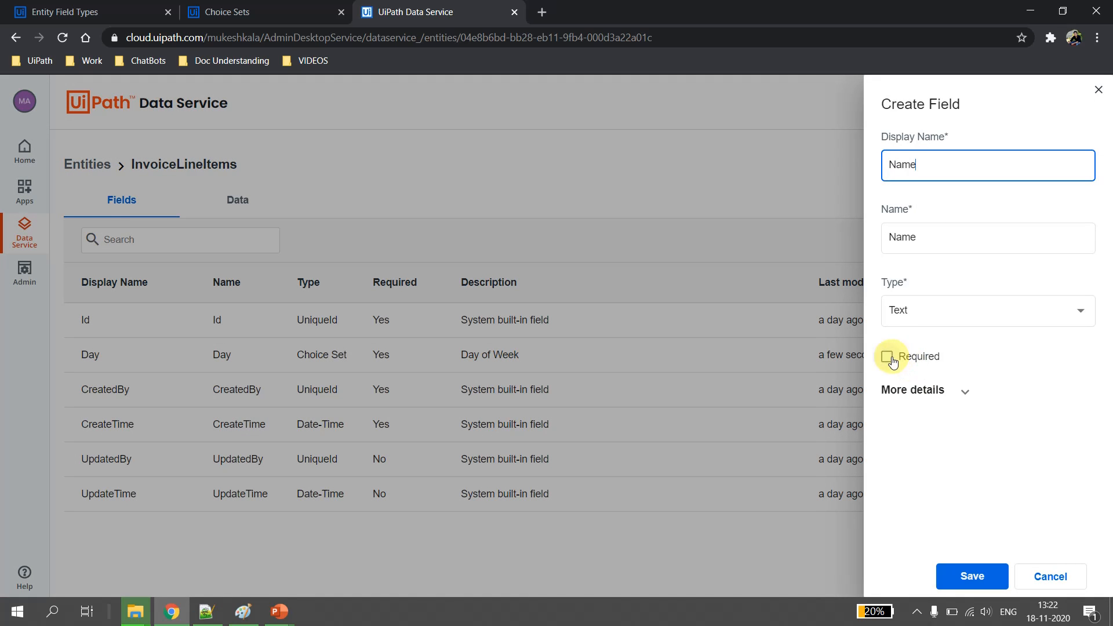
click(989, 578)
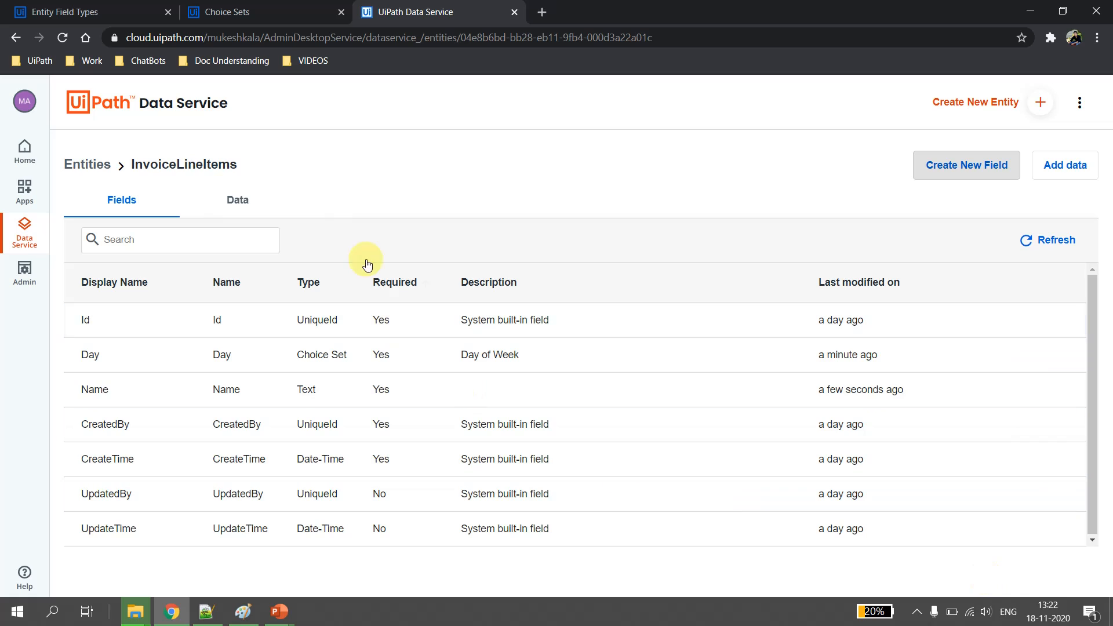
Step: Add a second InvoiceLineItems record with Day set to Monday and the person's first name in the Name field, and save it
click(231, 204)
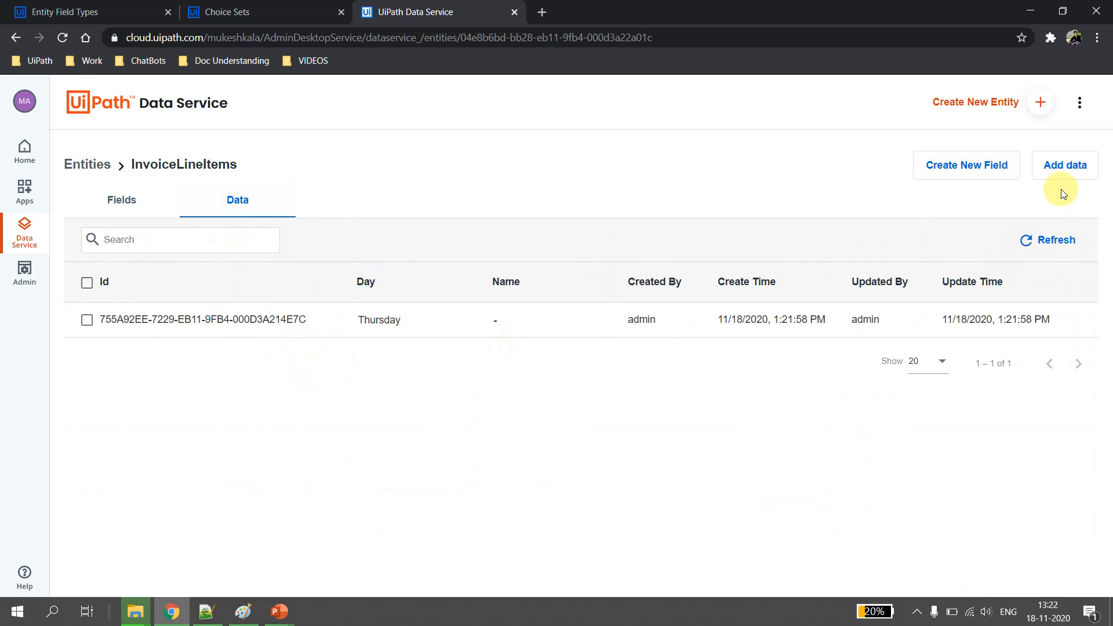
click(1057, 172)
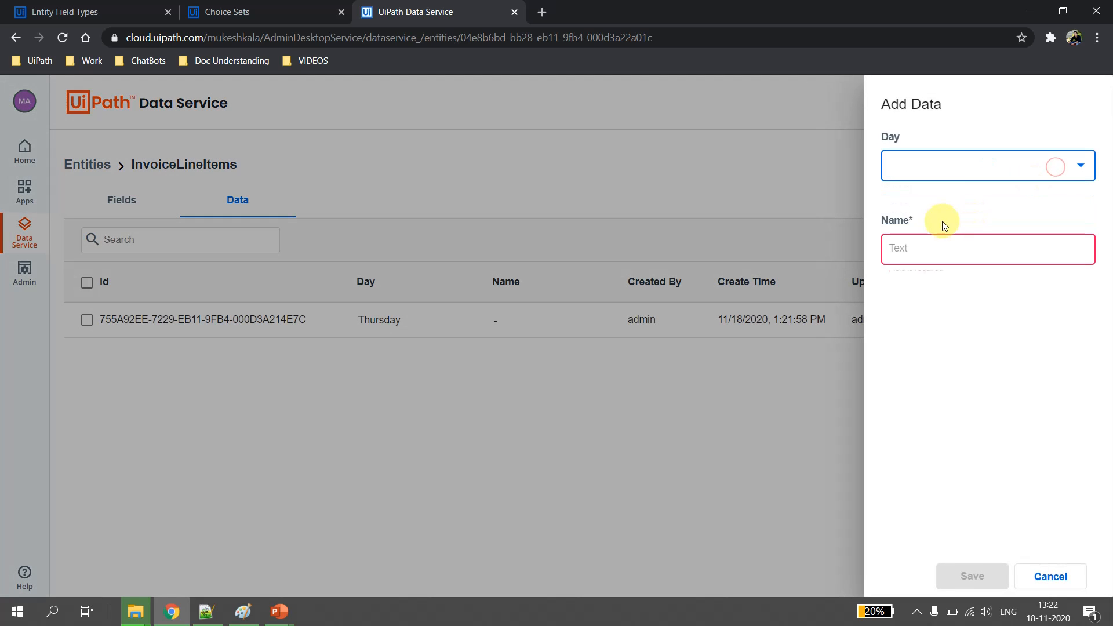
click(934, 166)
scroll(947, 259, down, 3)
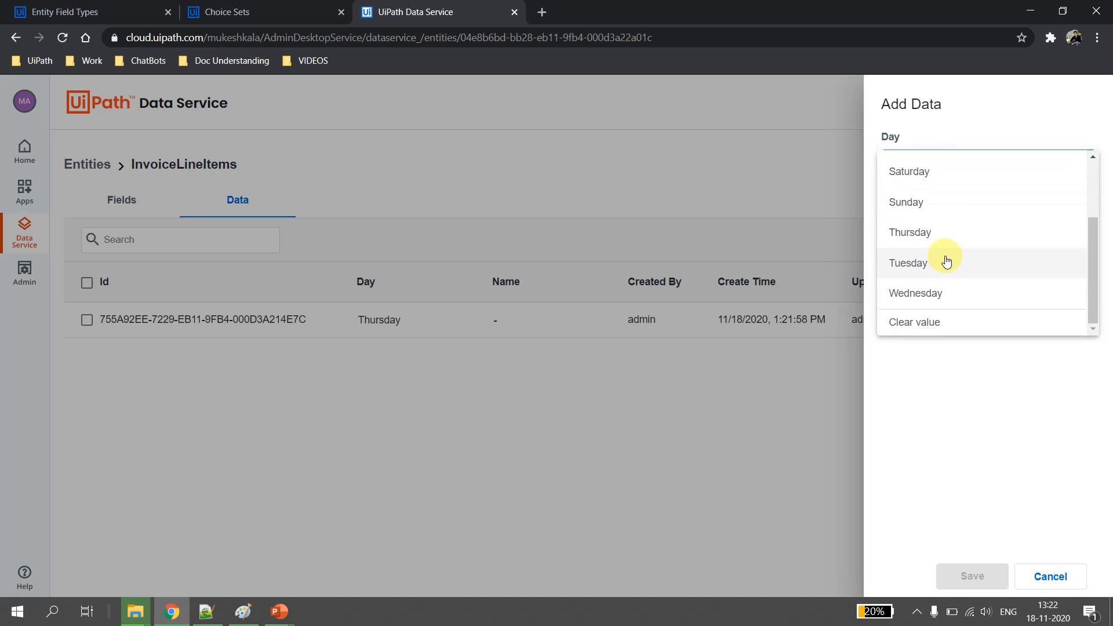
scroll(947, 258, up, 5)
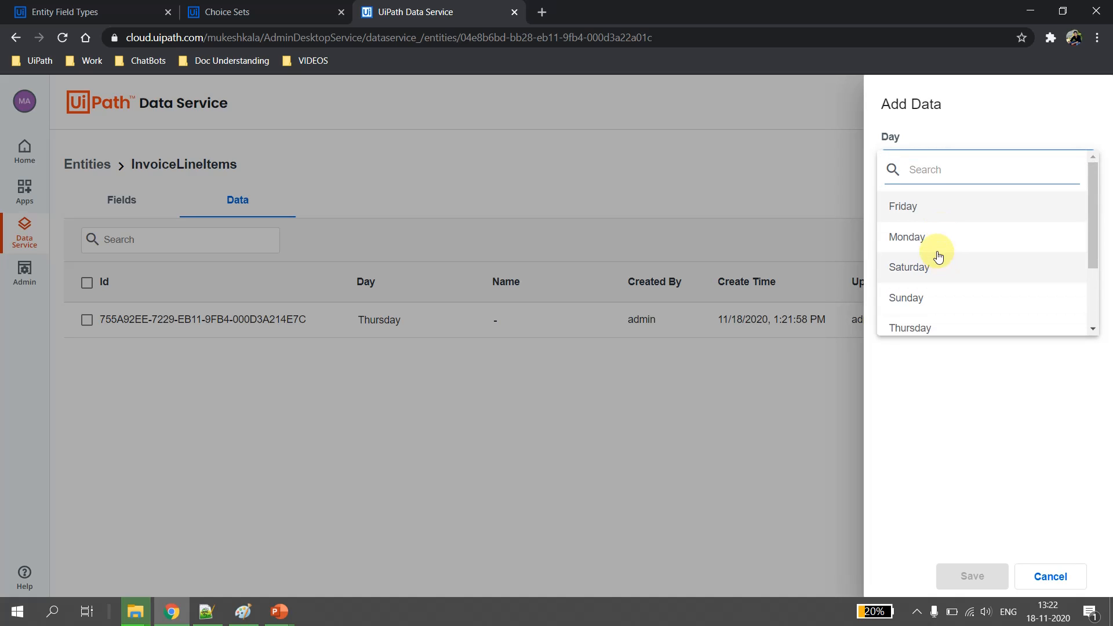
click(927, 238)
click(934, 243)
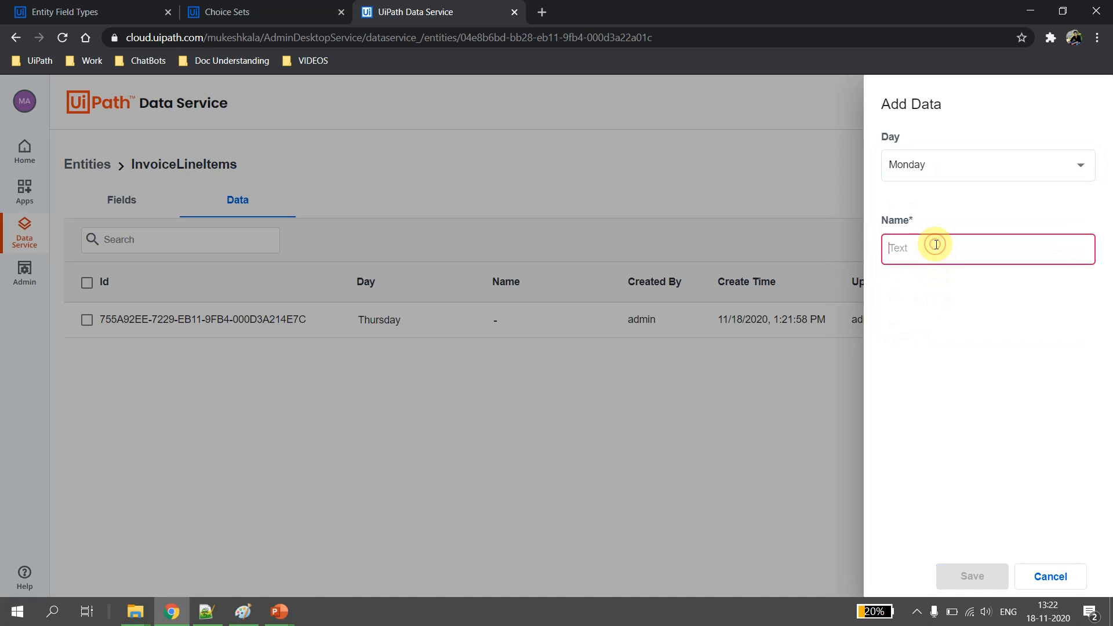
text(Mukesh)
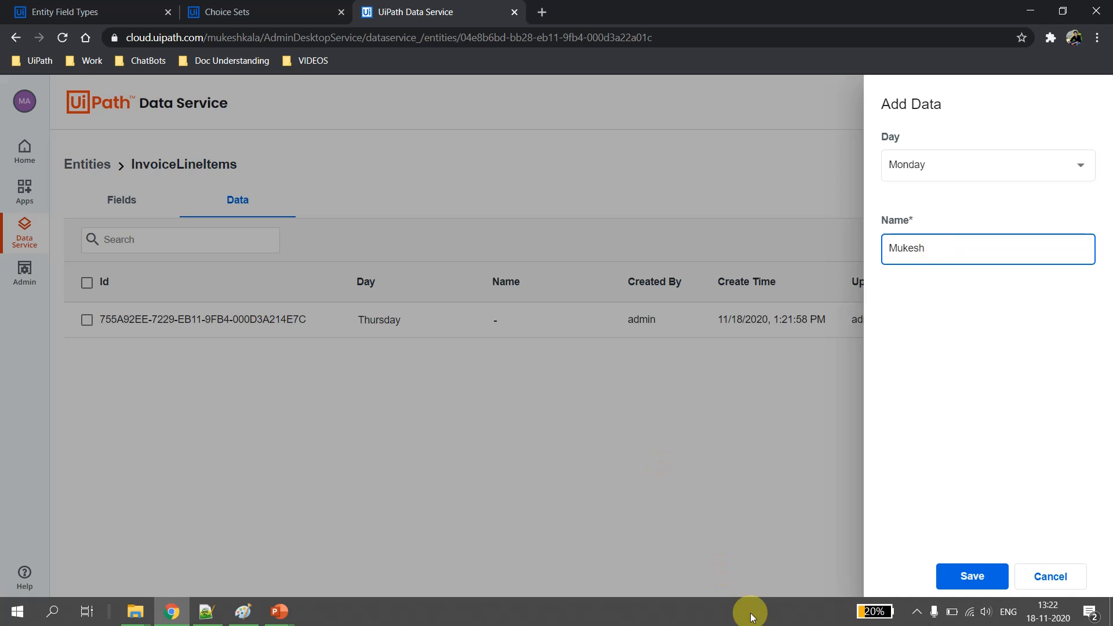
click(973, 576)
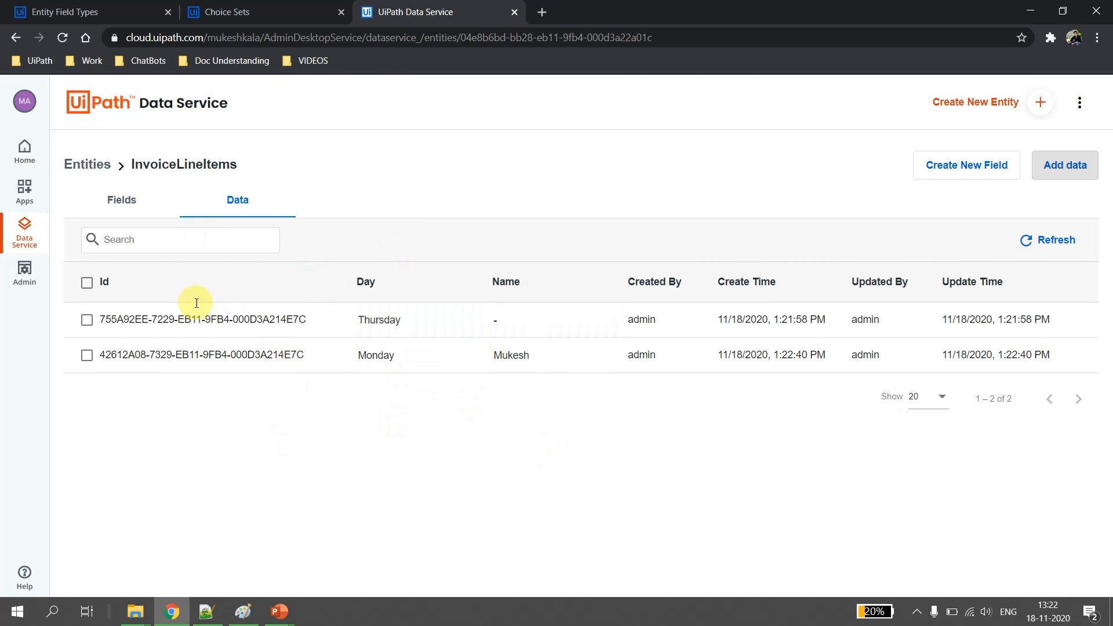
Step: Open the InvoiceLineItems entity's fields and start a new field with the display name FileType and the type File
click(121, 206)
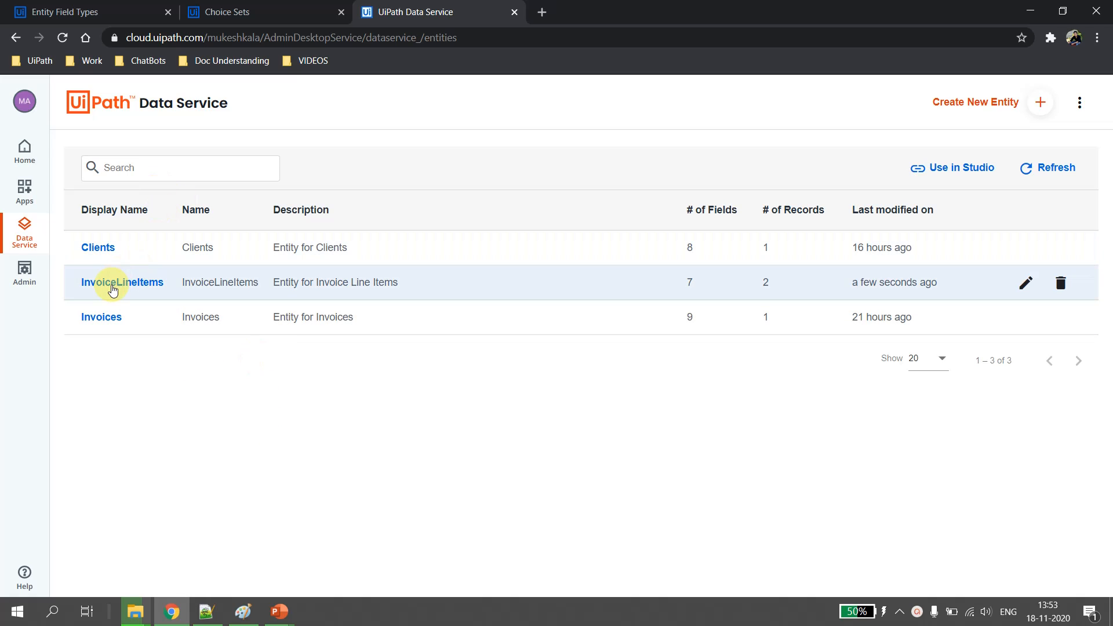
click(110, 283)
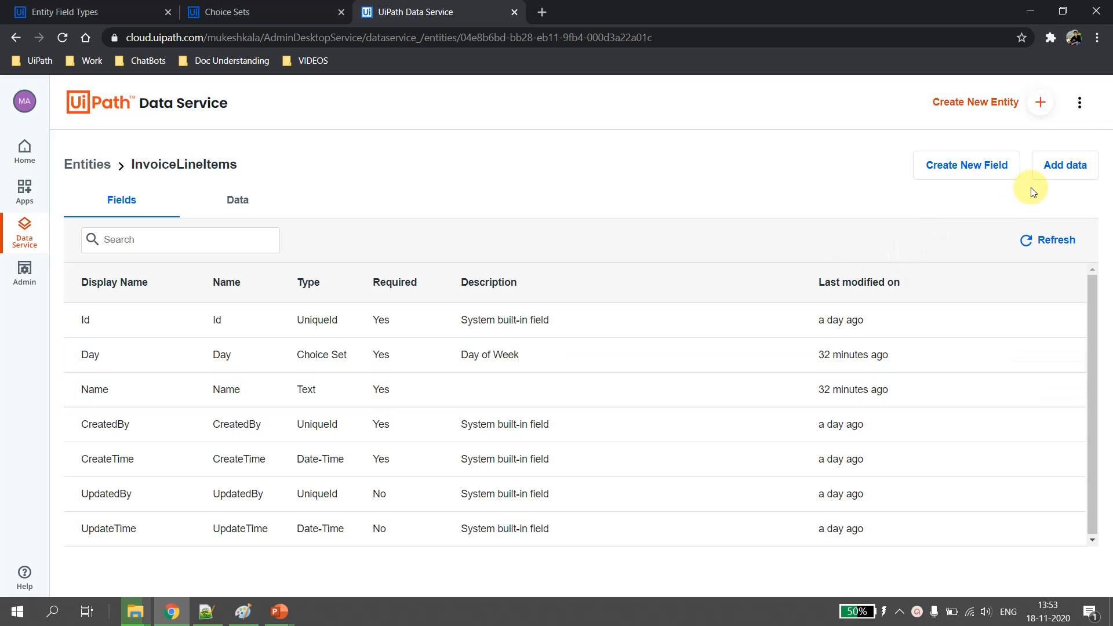
click(972, 174)
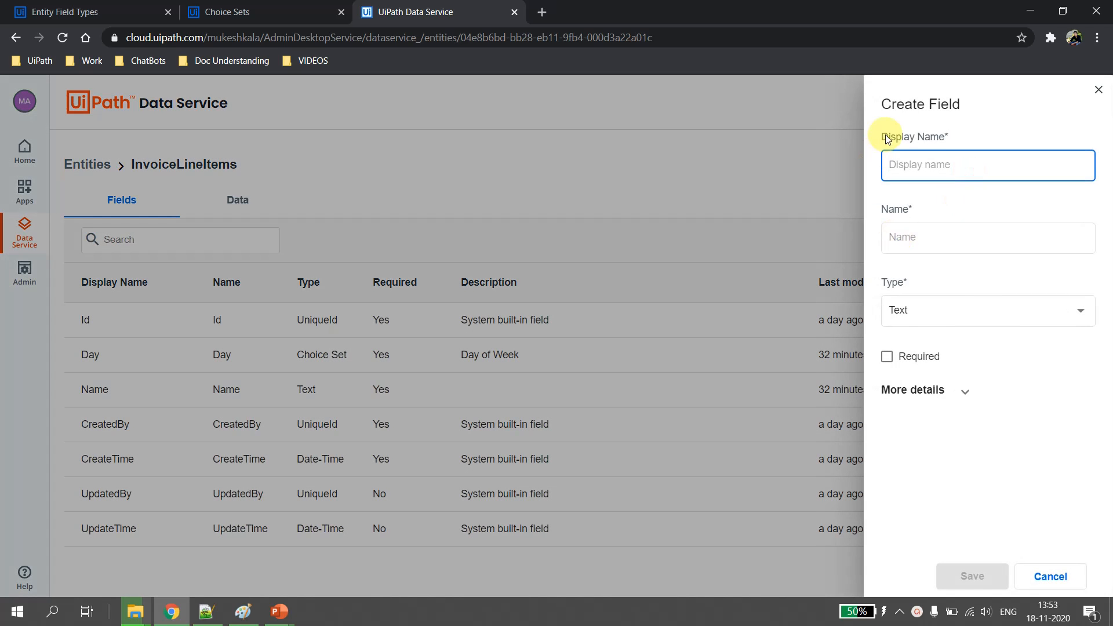
text(File)
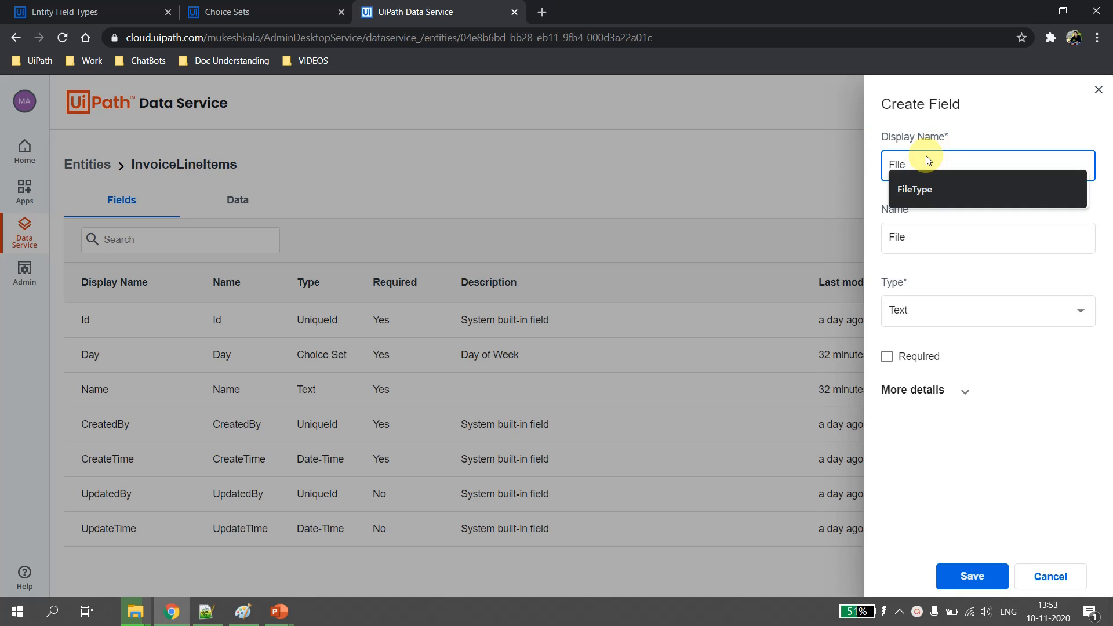
key(Down)
key(Return)
click(935, 311)
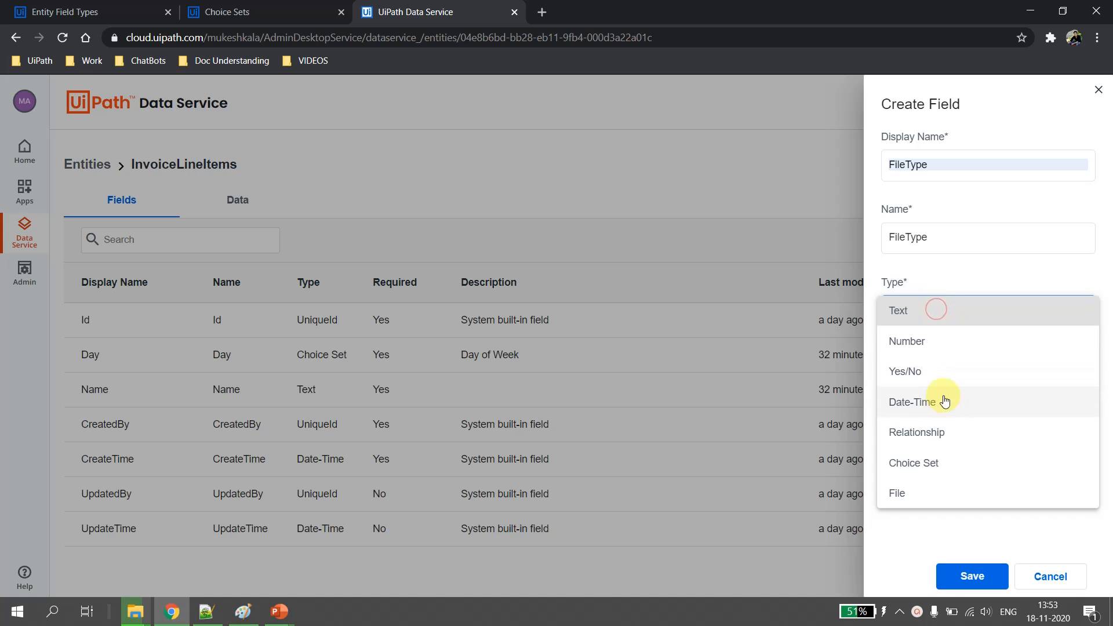
click(923, 504)
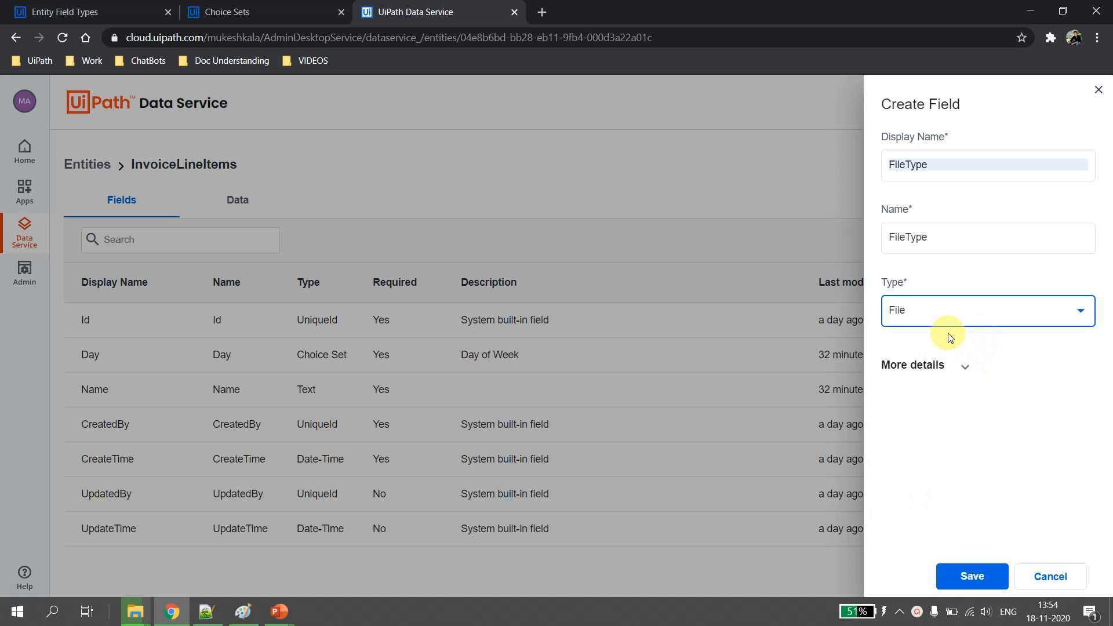
Step: Give the FileType field the description "Upload File" and save the field
click(965, 374)
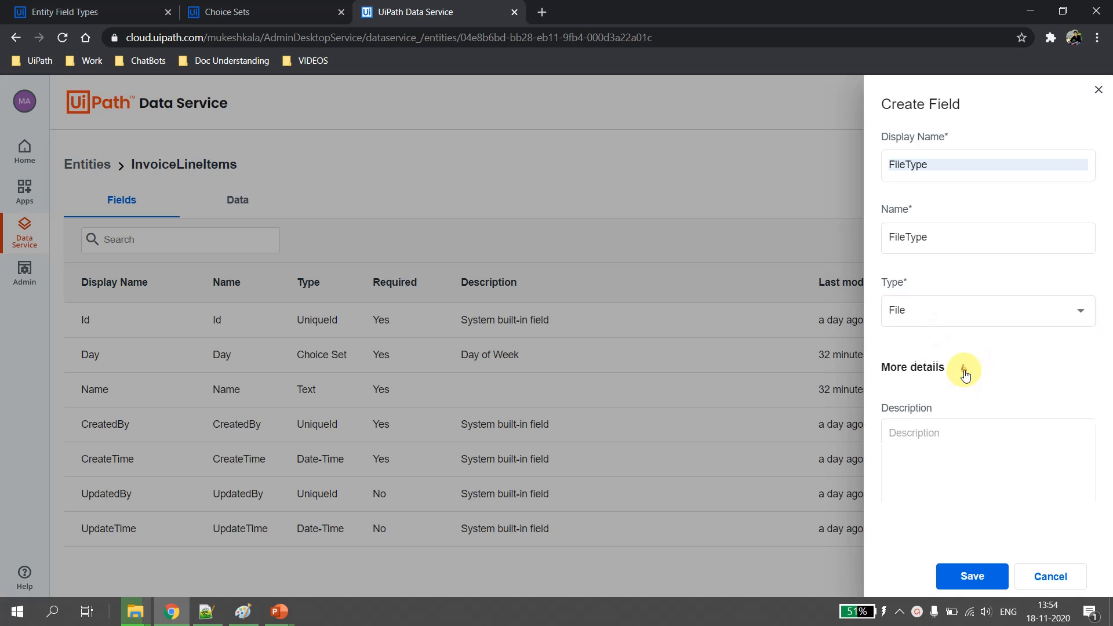
click(928, 440)
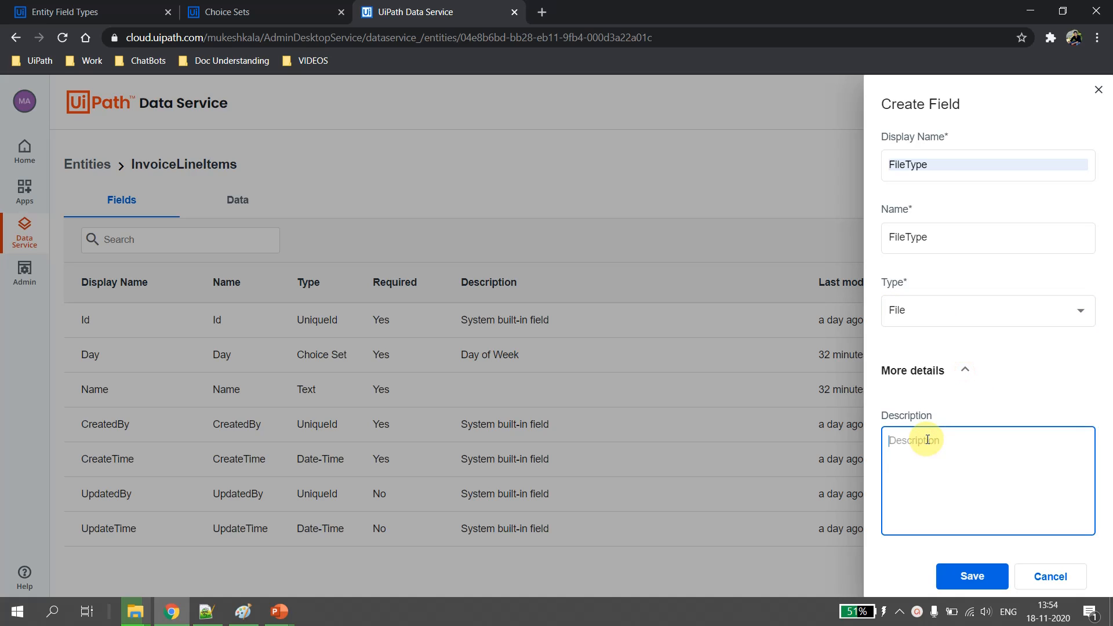
click(973, 576)
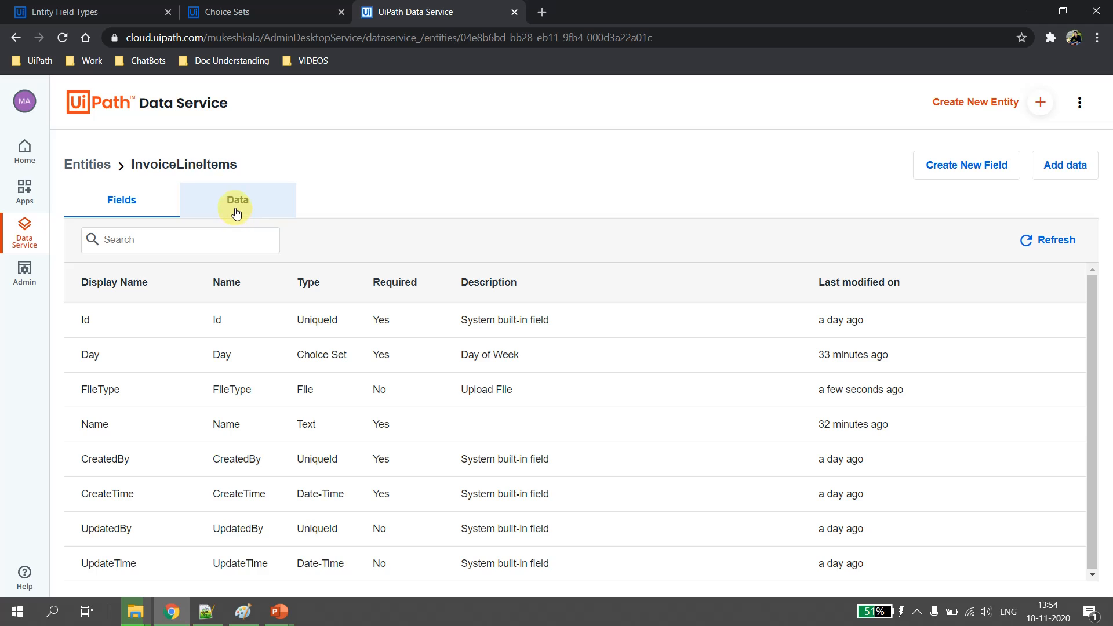
Step: Start a new InvoiceLineItems record with Day set to Sunday and the person's first name in the Name field
click(236, 213)
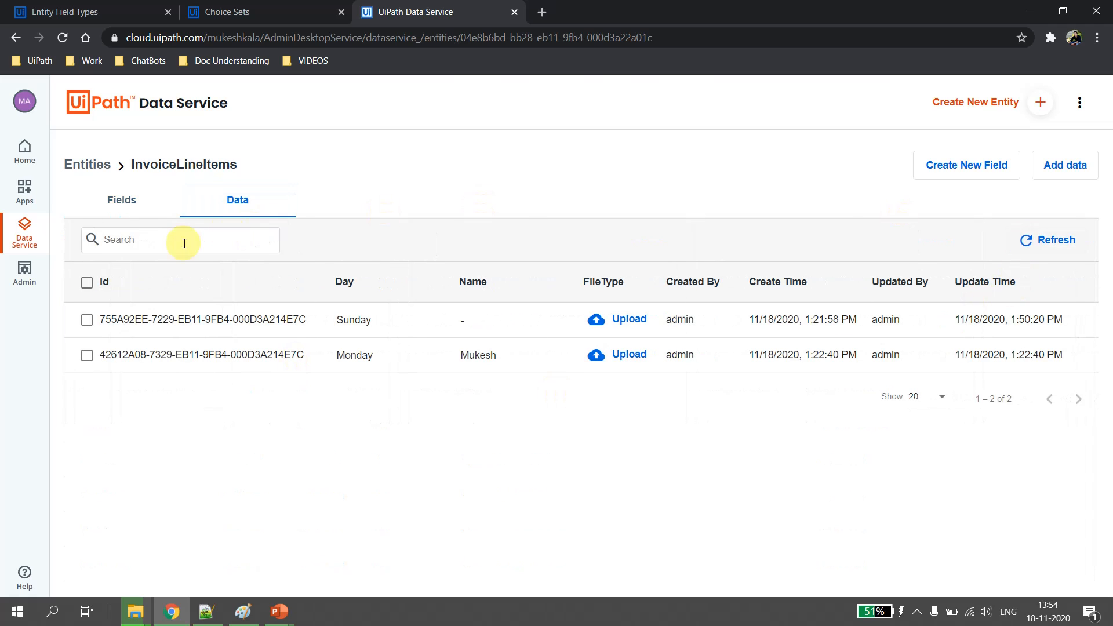
click(1067, 168)
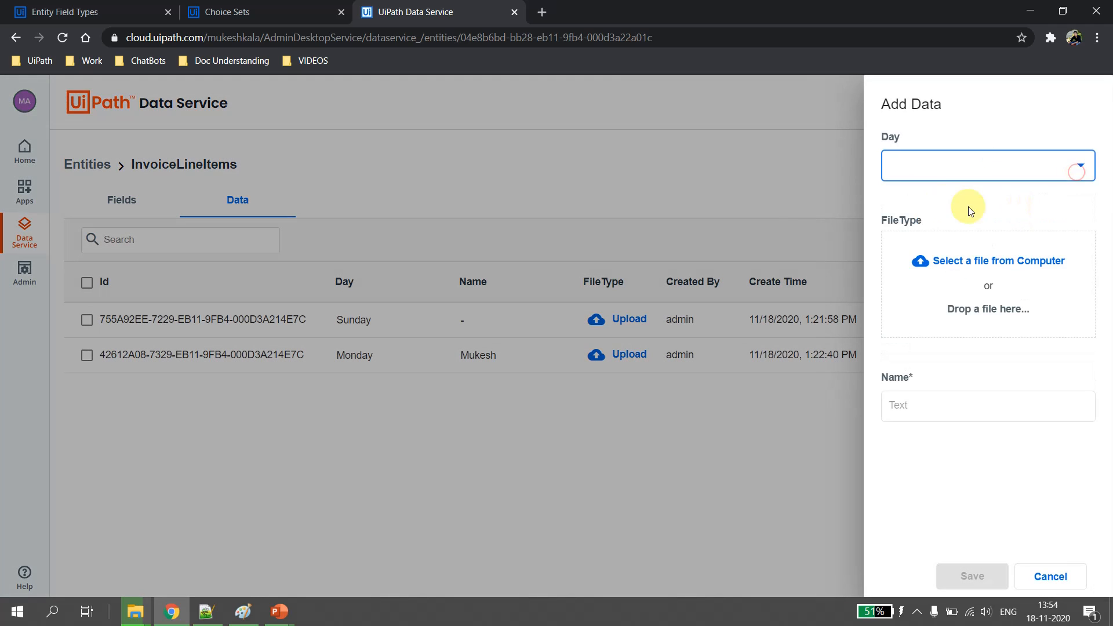
click(951, 162)
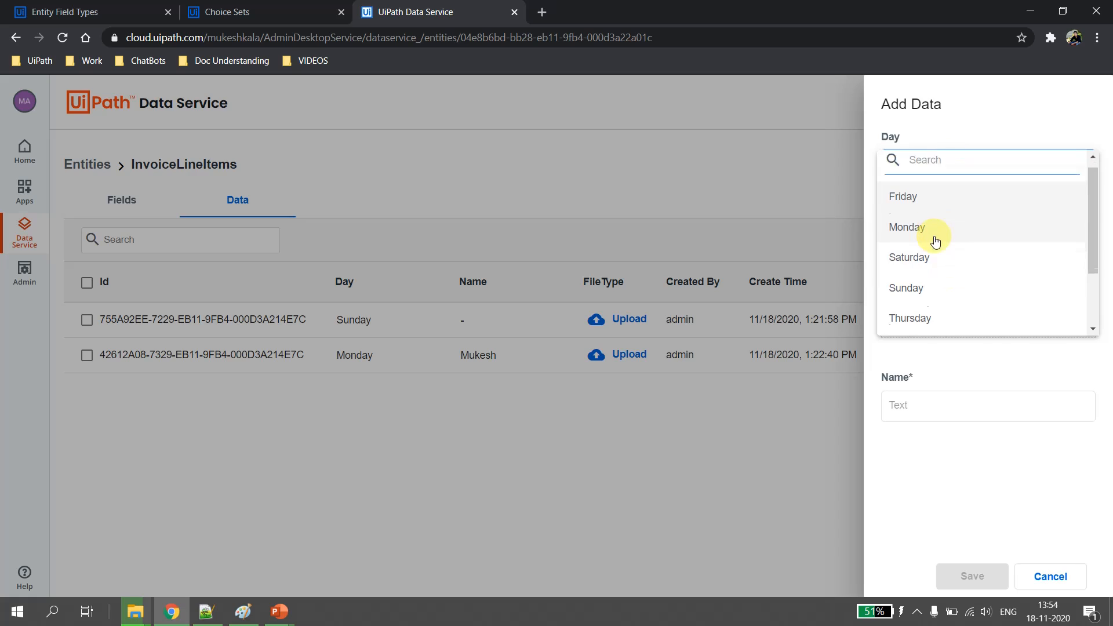
scroll(935, 241, down, 2)
click(923, 207)
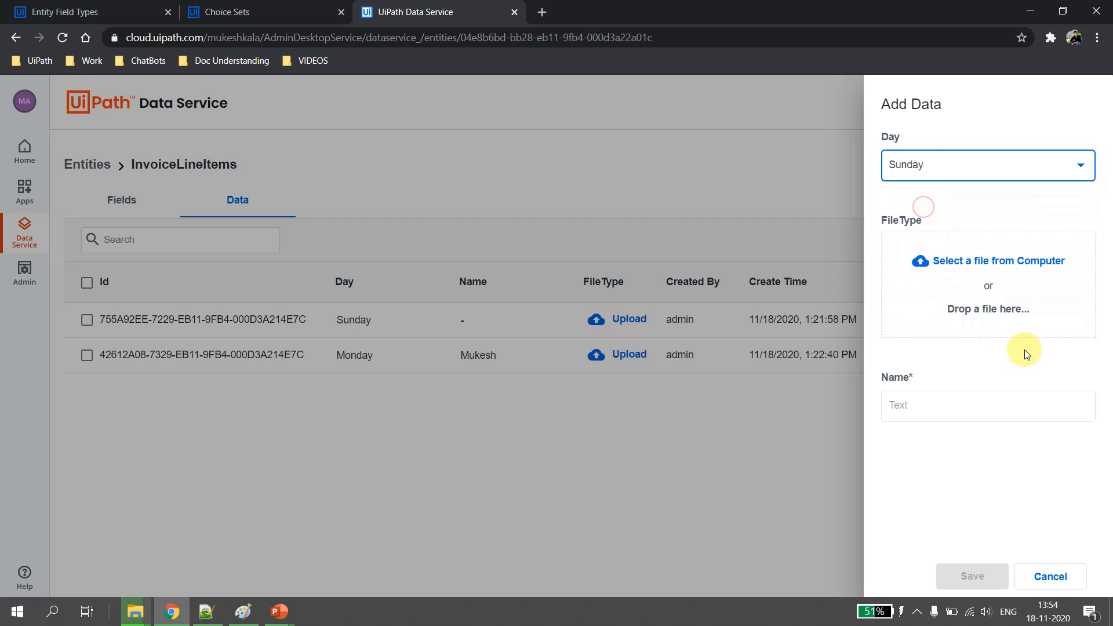
click(934, 399)
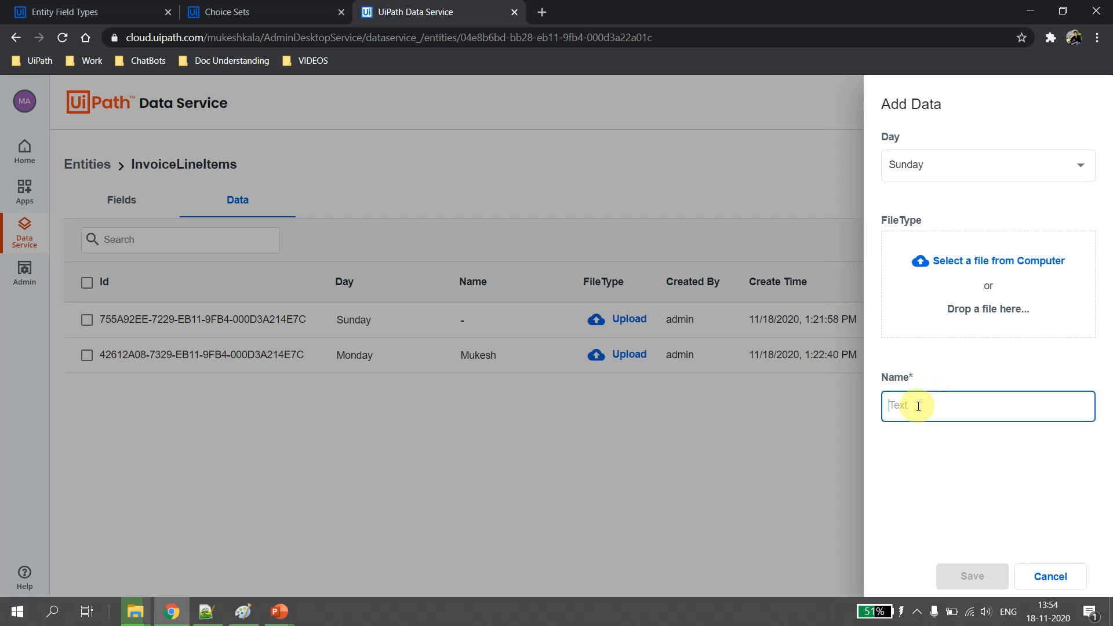
text(Mukesh)
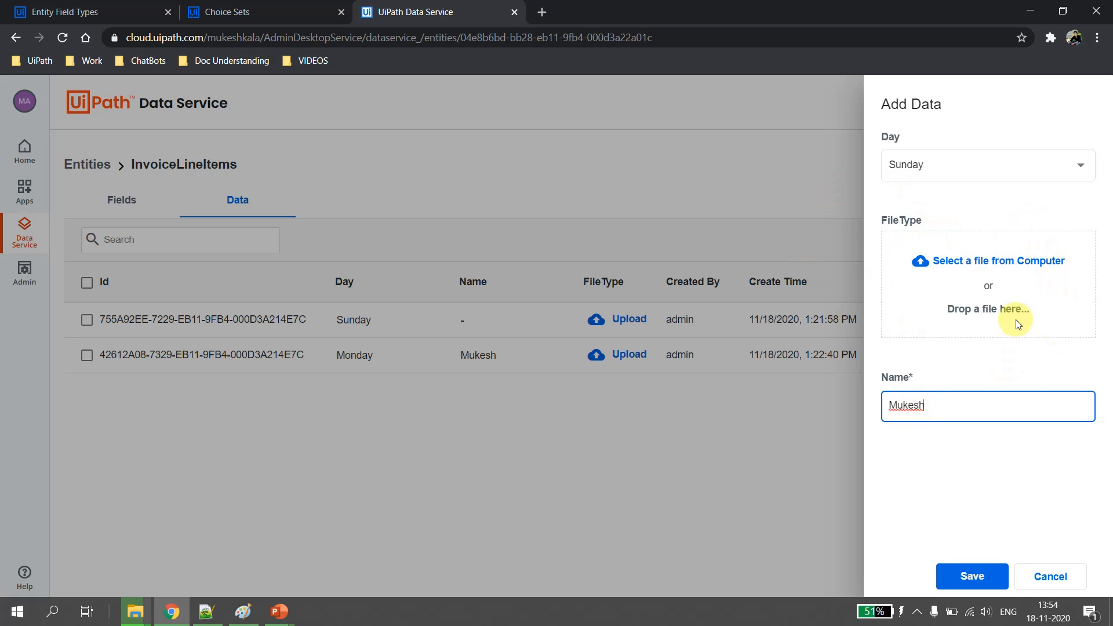
Step: Attach the file 2.png to the new record's FileType field and save the record
click(1011, 265)
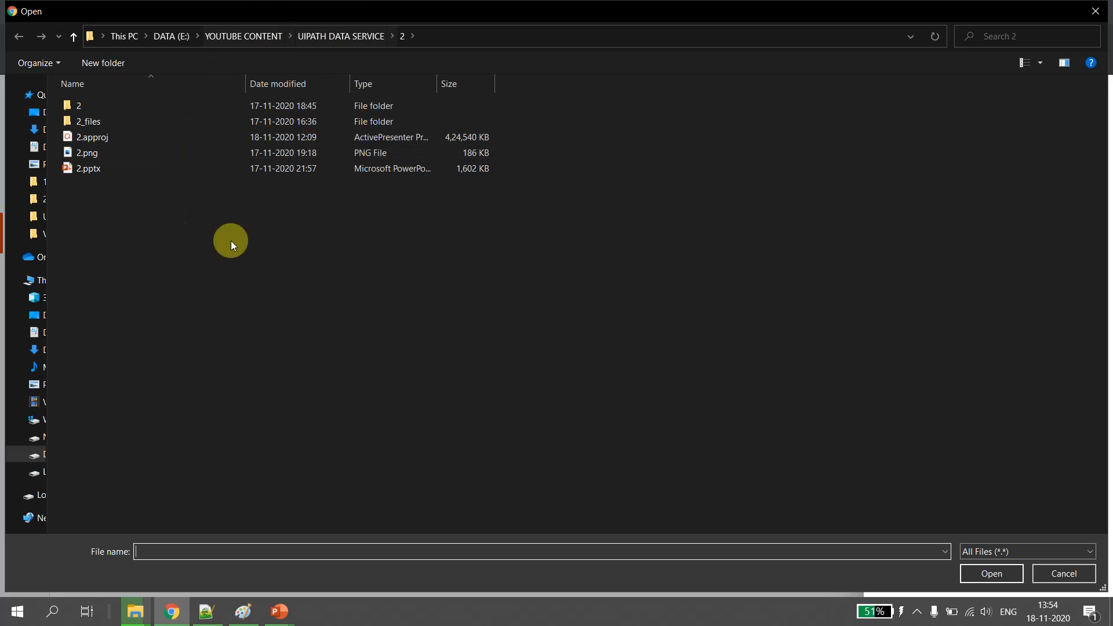
click(102, 156)
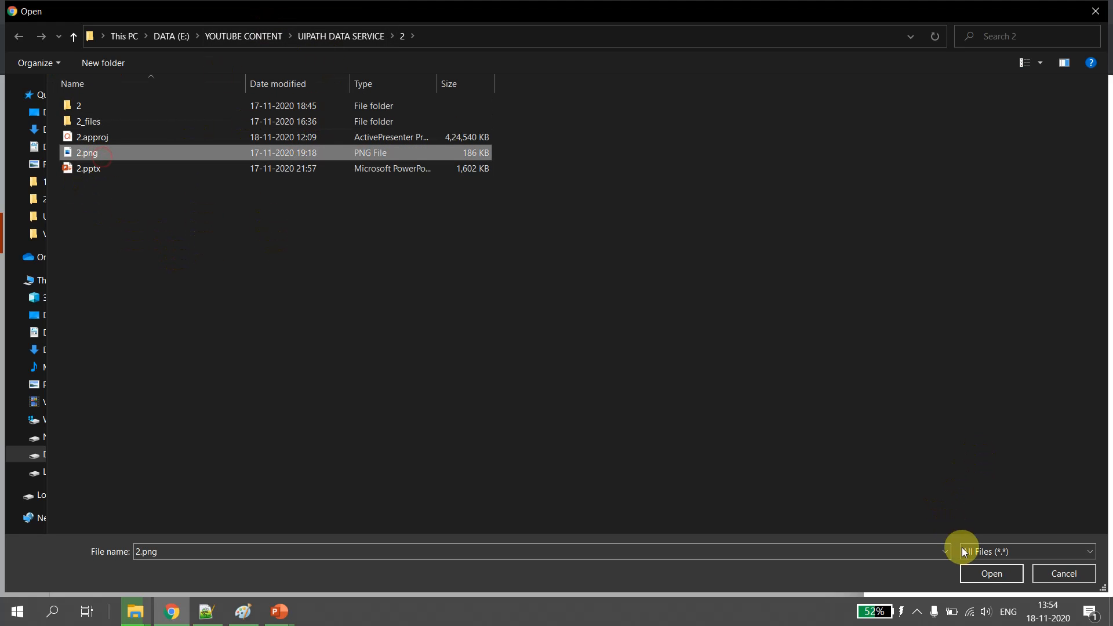
click(989, 573)
click(970, 578)
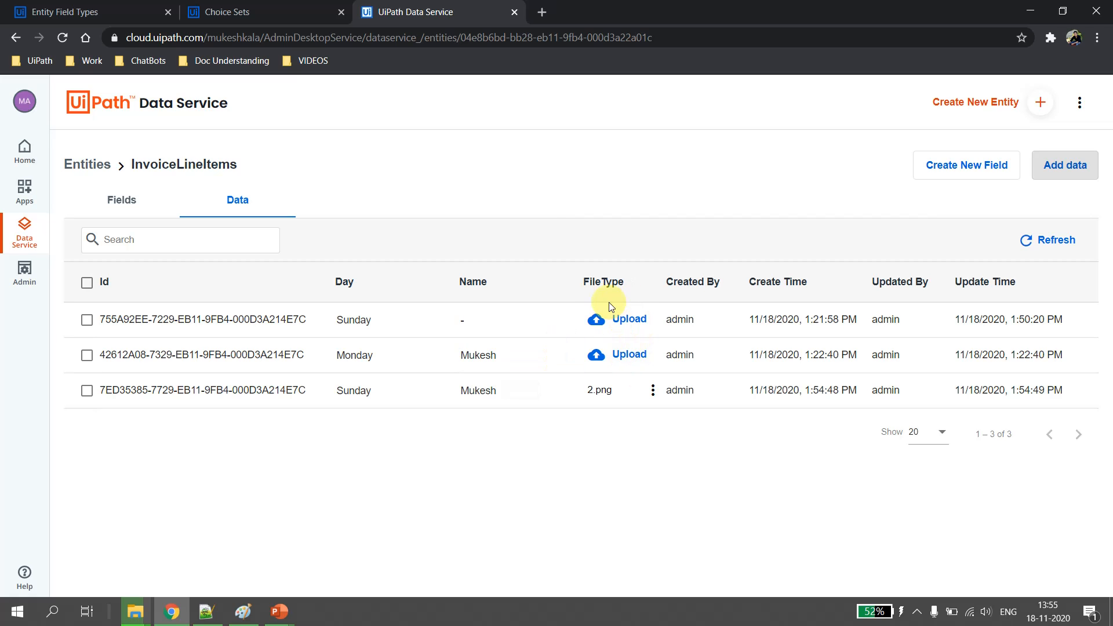
Step: View the FileType upload form for the first record, close it without uploading, and return to the entity's fields
click(609, 320)
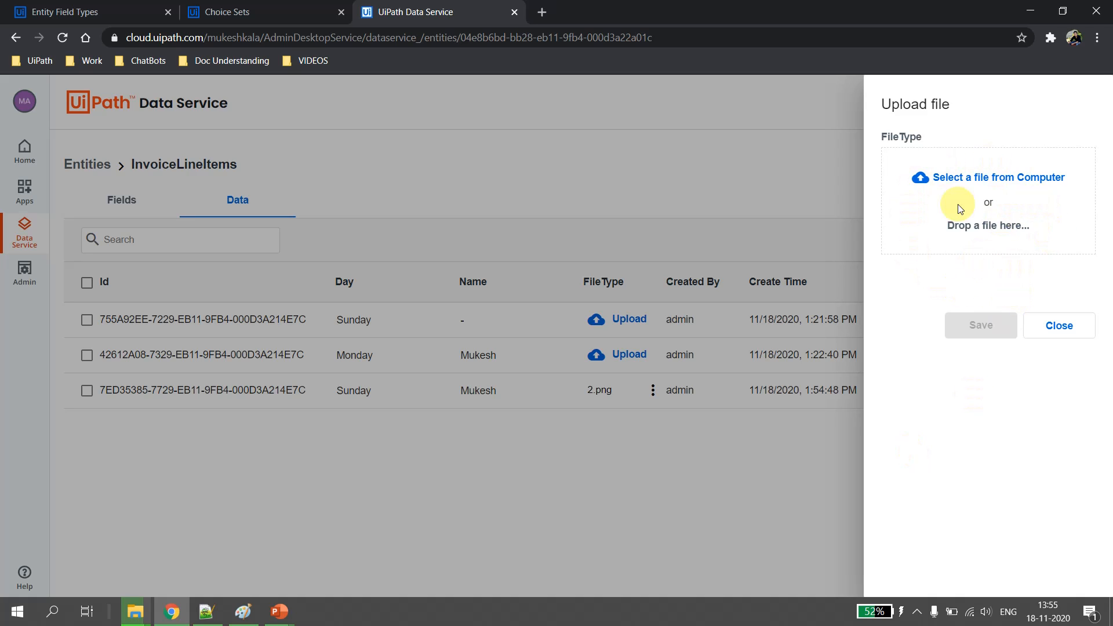
click(1057, 329)
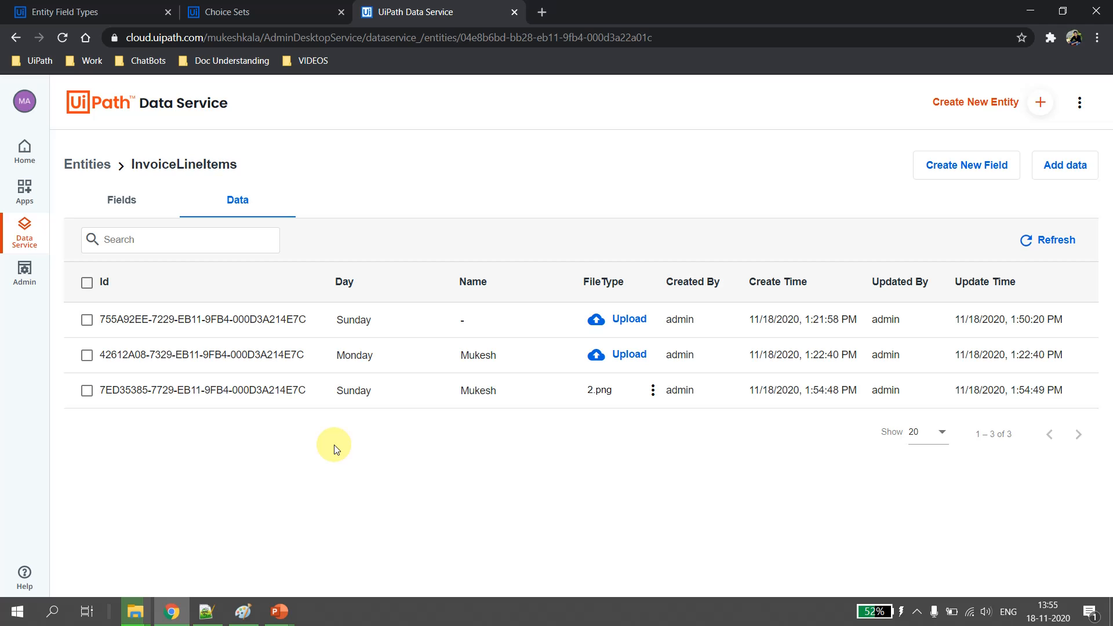
click(121, 200)
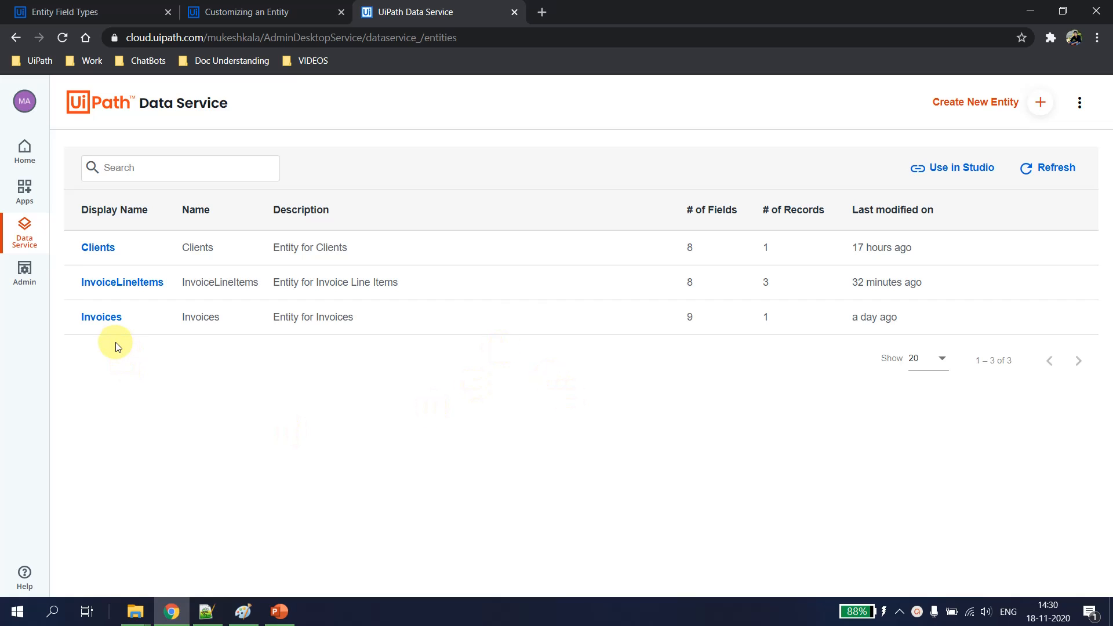
Step: Open the WeekDays choice set for editing and set its display name to WeekDays_Updated
click(1081, 105)
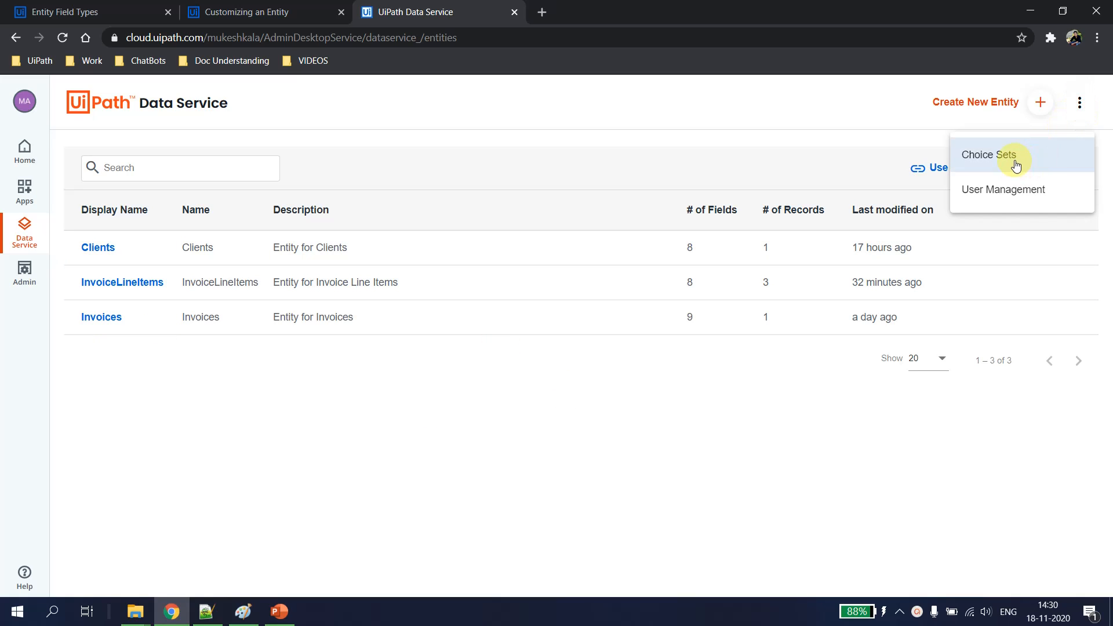
click(985, 162)
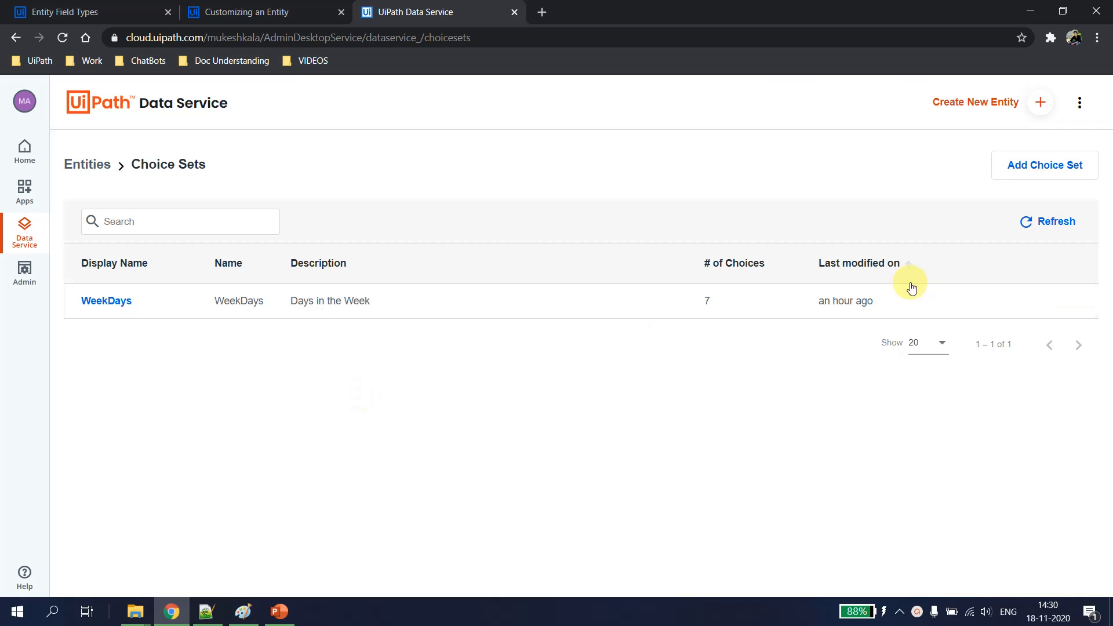
mouse_move(1022, 303)
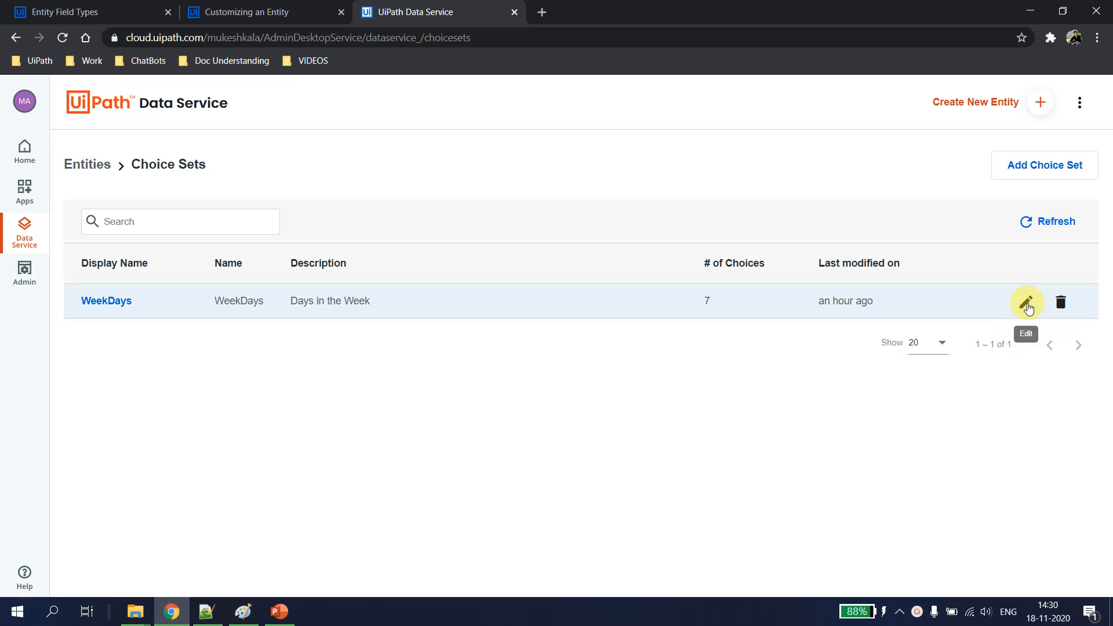
click(1027, 304)
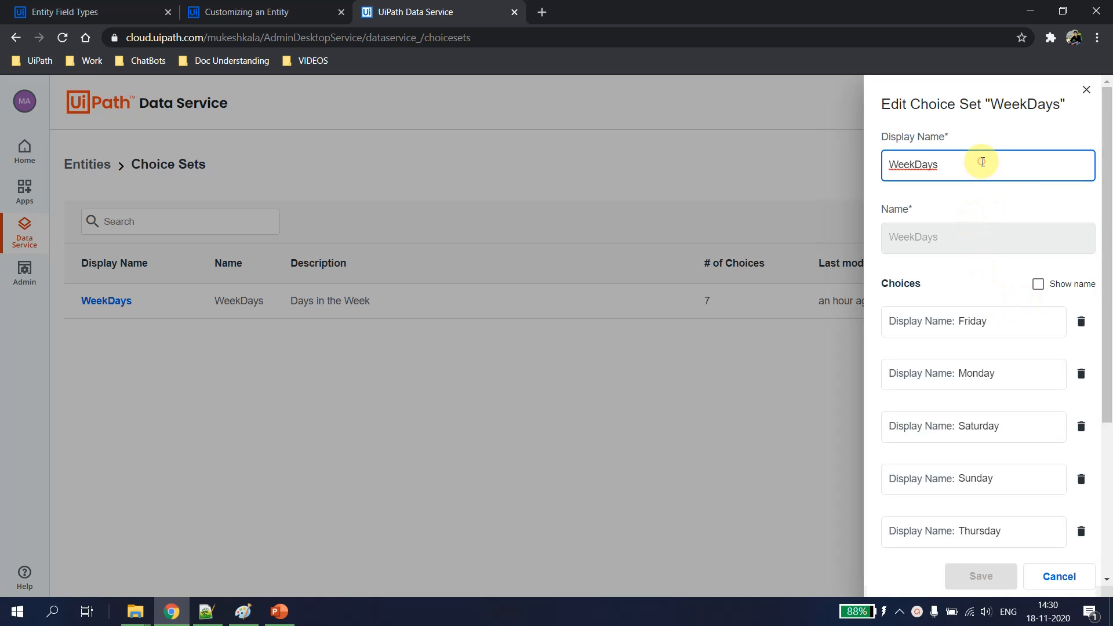
scroll(961, 234, down, 1)
scroll(964, 270, up, 1)
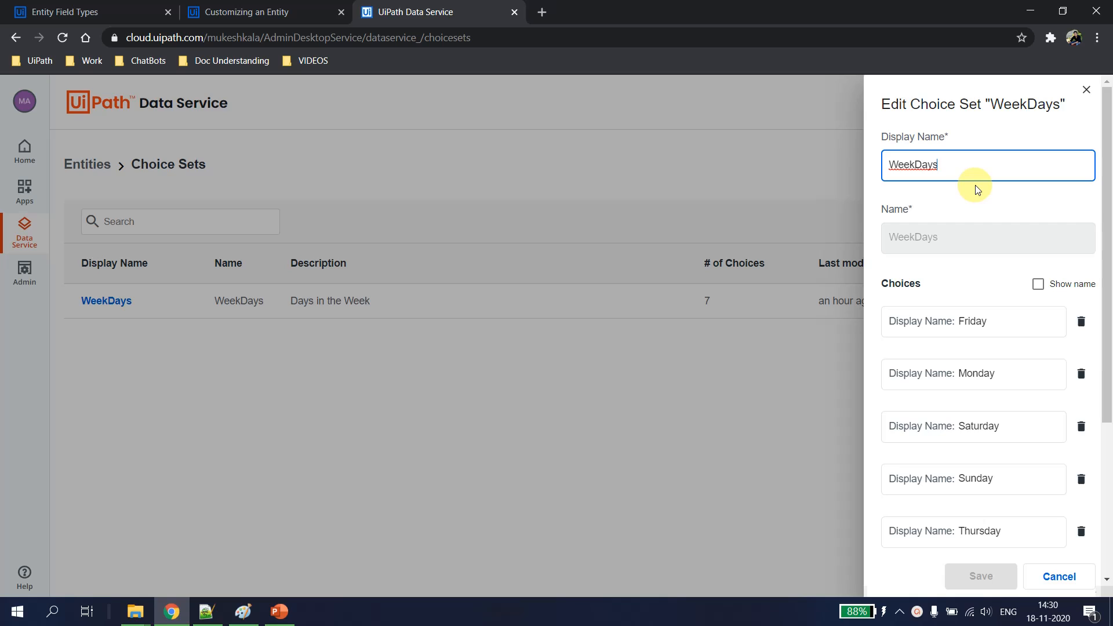
key(BackSpace)
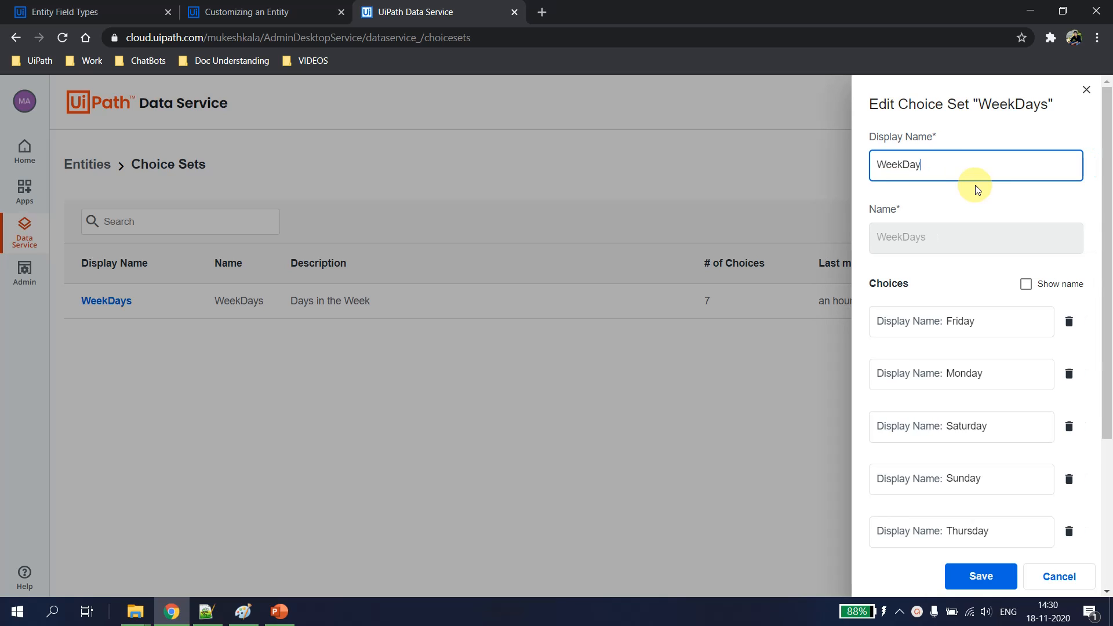
text(s_Updated)
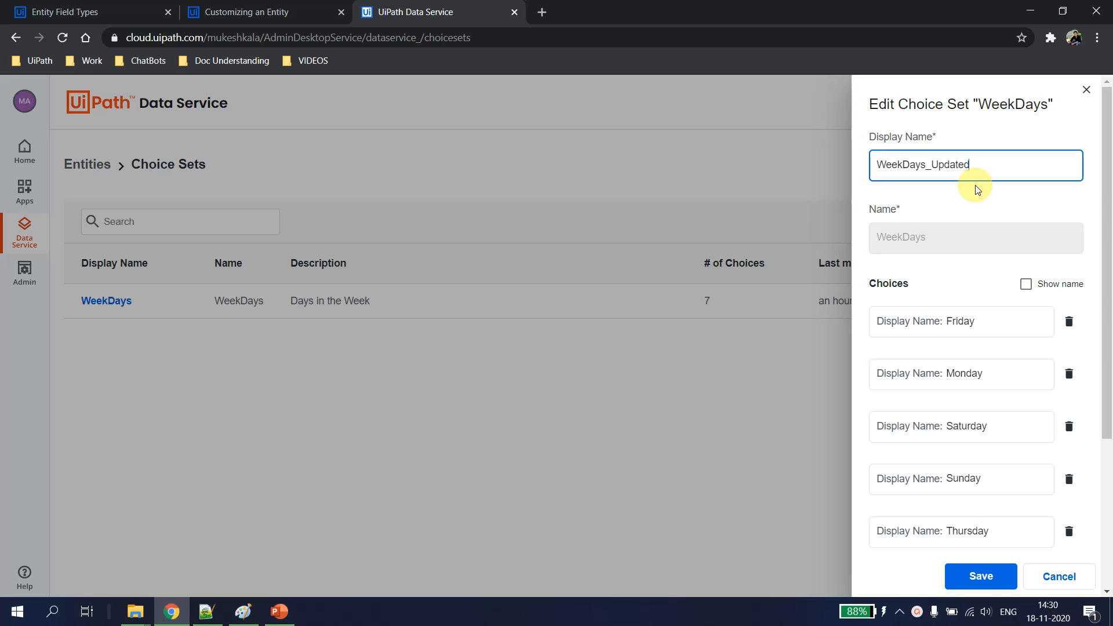
click(949, 272)
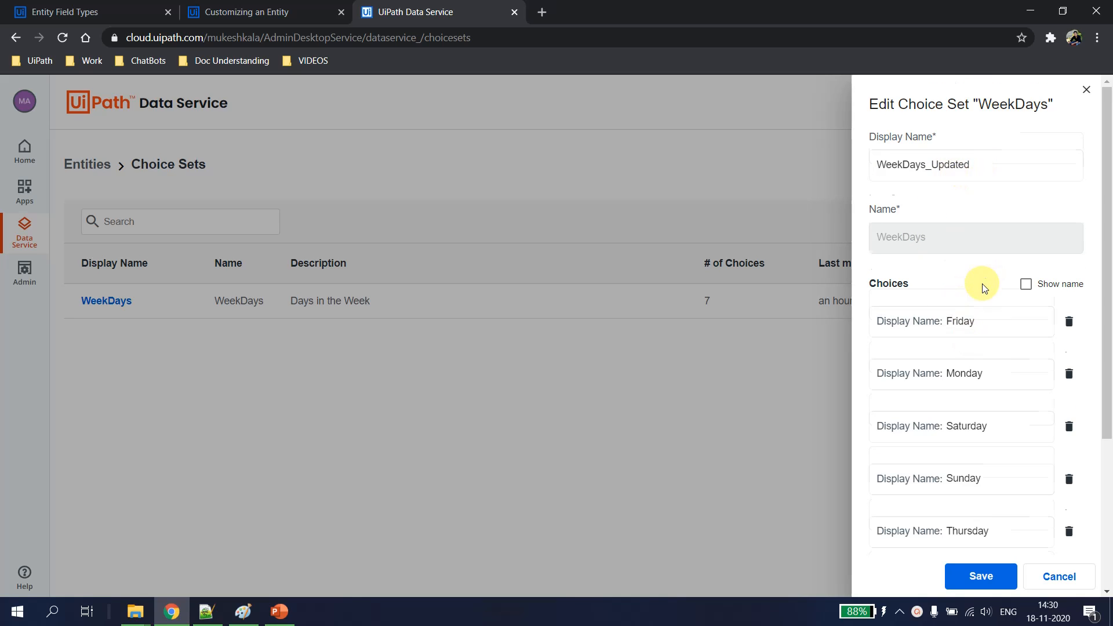
Step: Rename the Saturday choice to Saturdays, expand the choice set's additional details, and save the choice set
scroll(984, 307, down, 1)
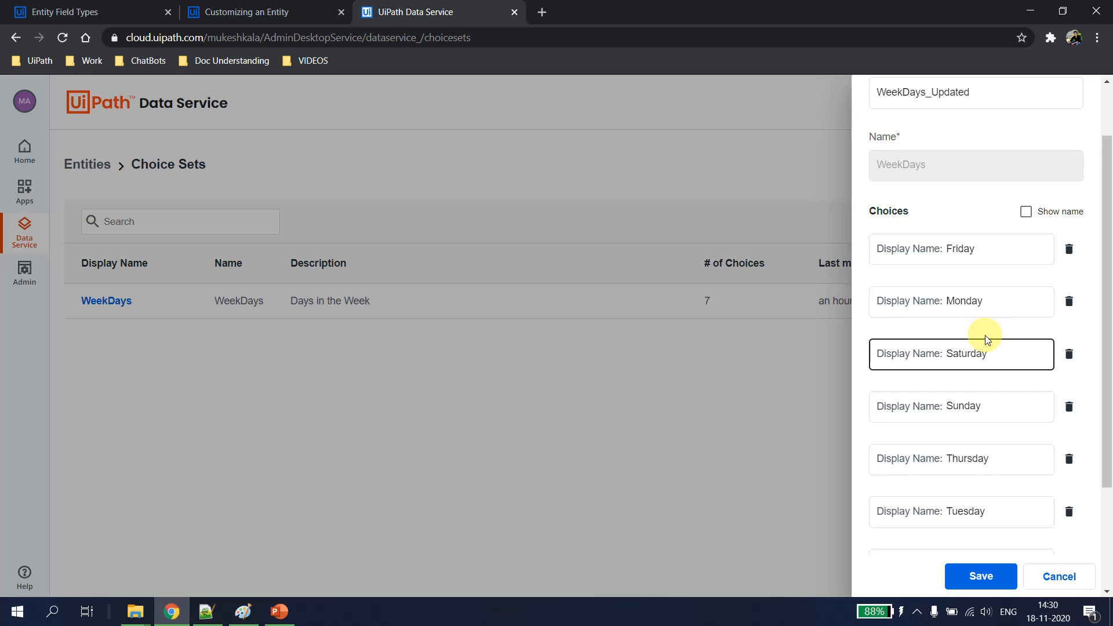
click(990, 359)
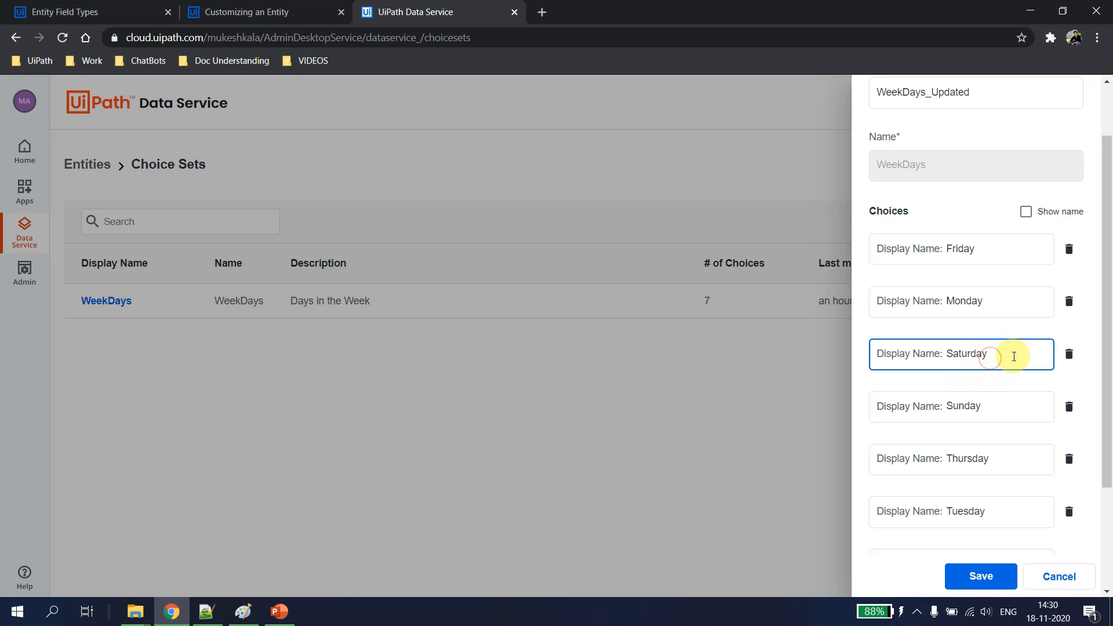
scroll(974, 394, down, 2)
text(s)
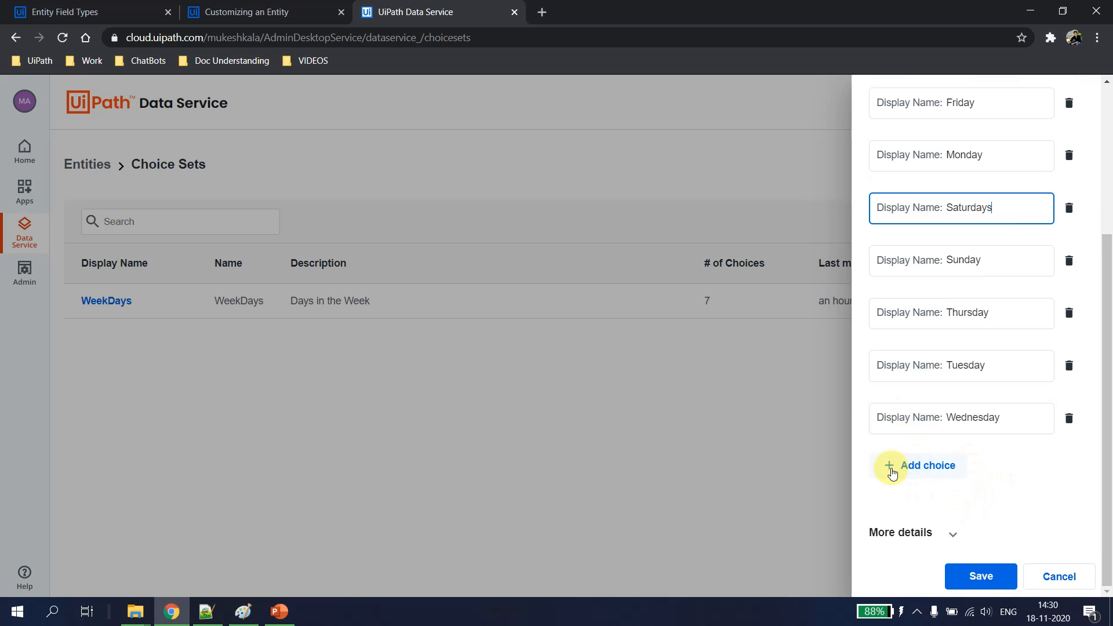
click(951, 534)
scroll(986, 510, down, 3)
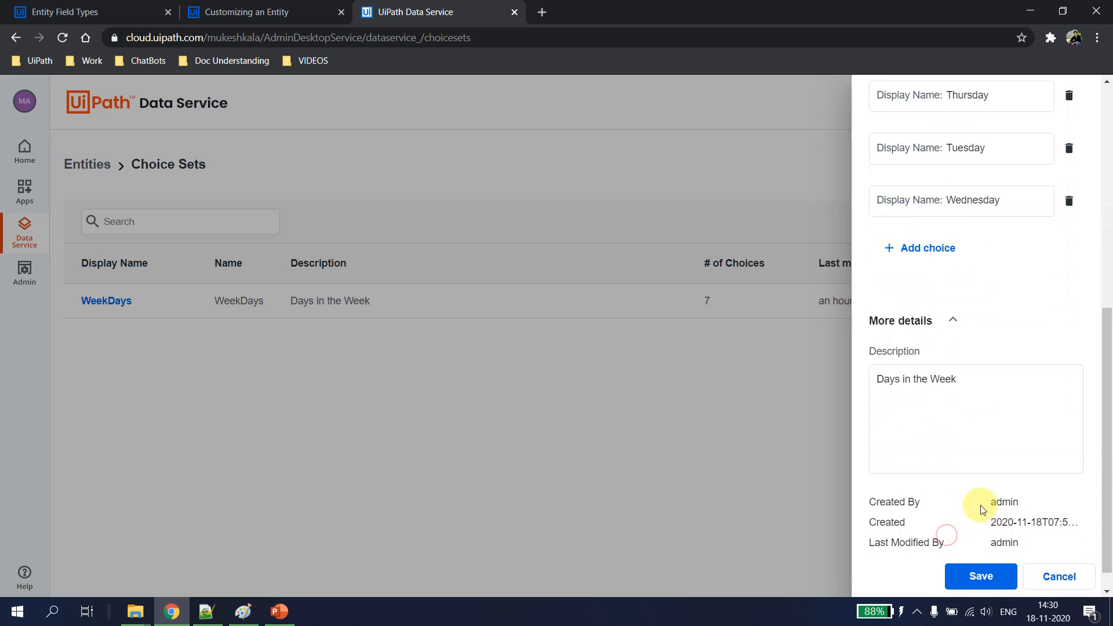
scroll(988, 528, down, 1)
click(982, 577)
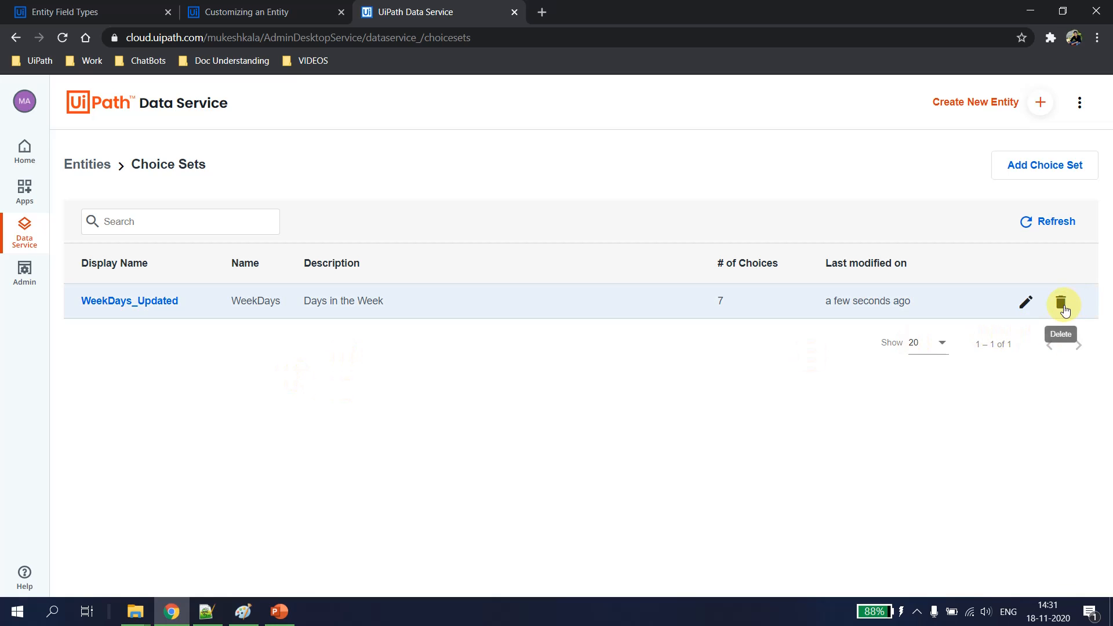
Step: Try to delete the WeekDays_Updated choice set while it is still used by the InvoiceLineItems entity
click(1063, 308)
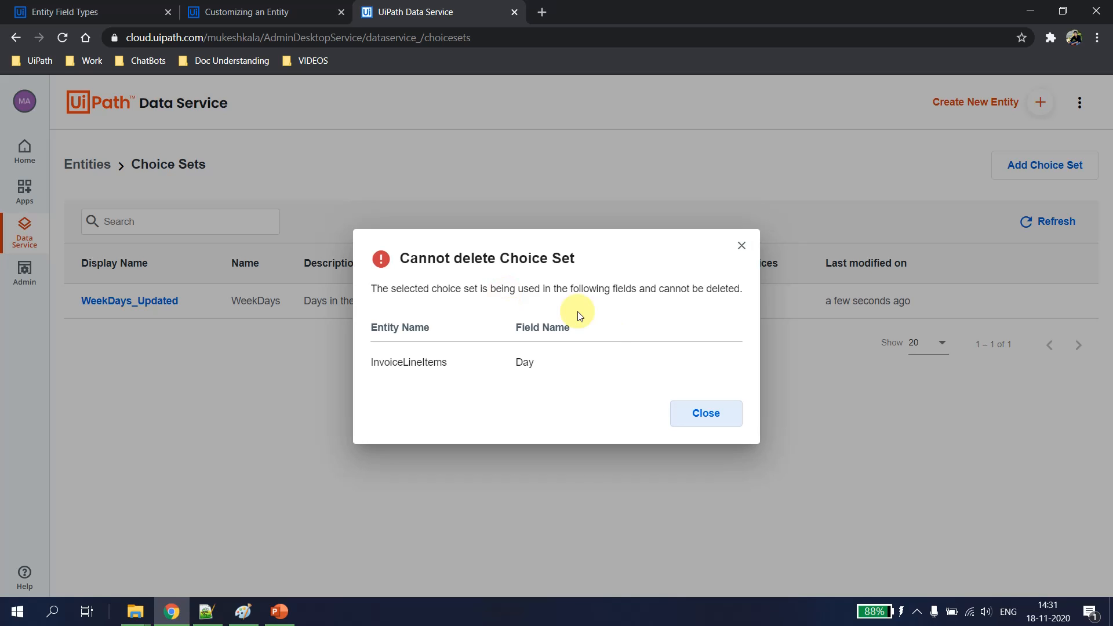
click(385, 362)
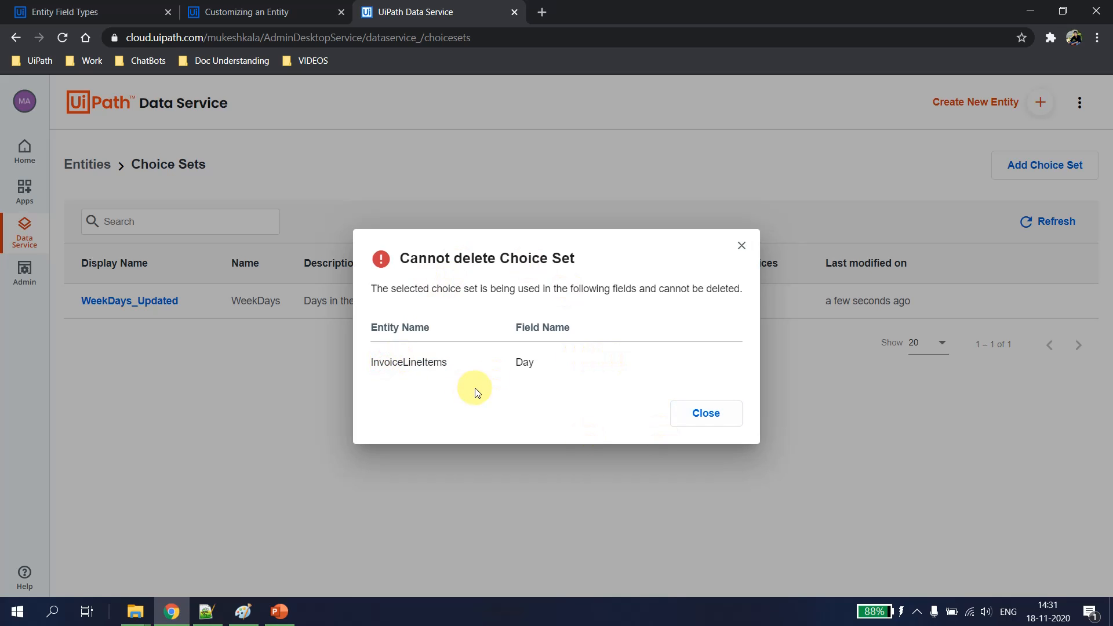
click(722, 422)
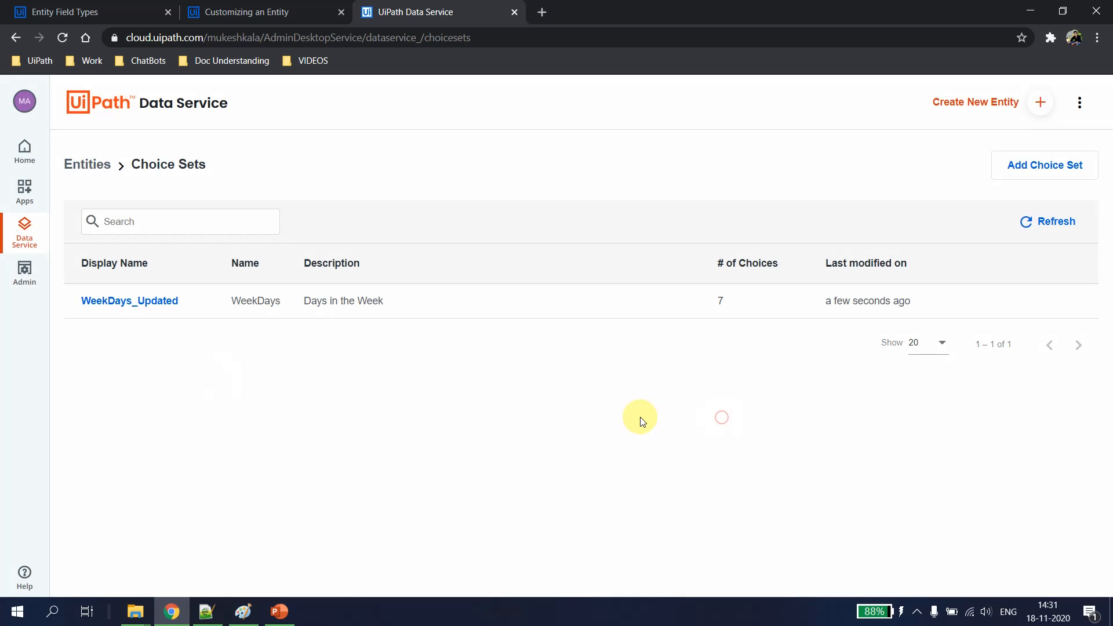
Step: Open the InvoiceLineItems entity's fields and view the Day field's settings without changing them
click(81, 168)
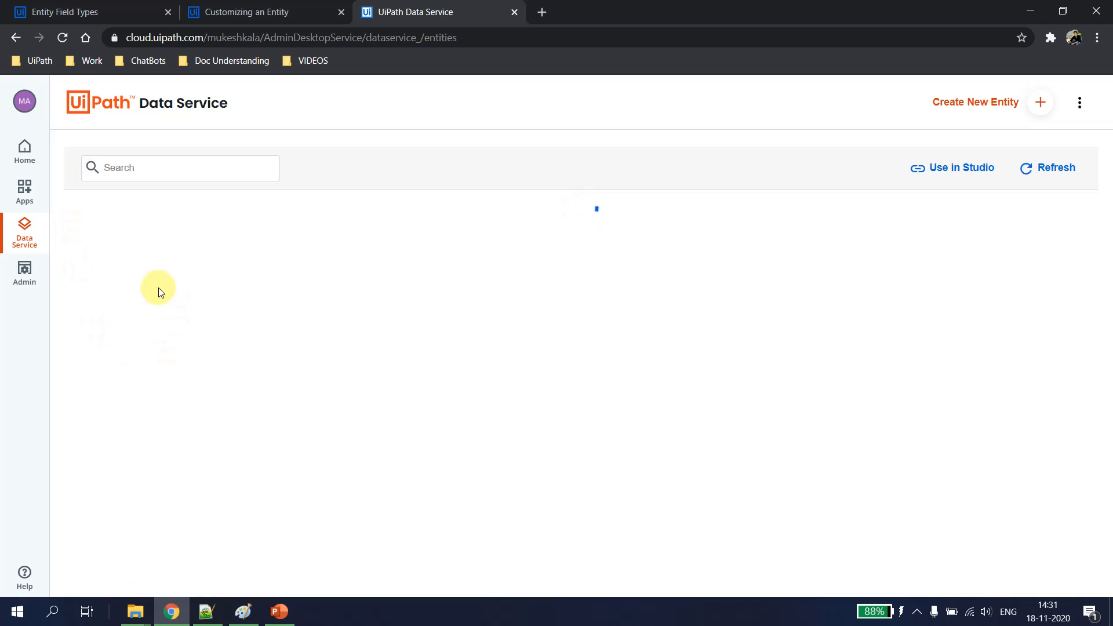
click(140, 284)
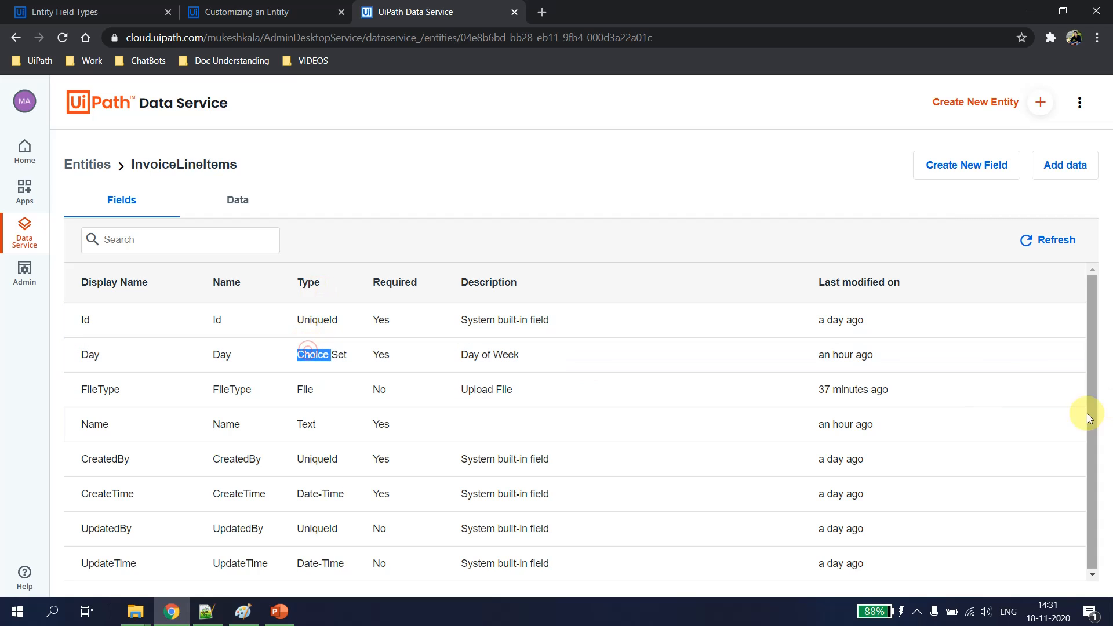
click(1018, 356)
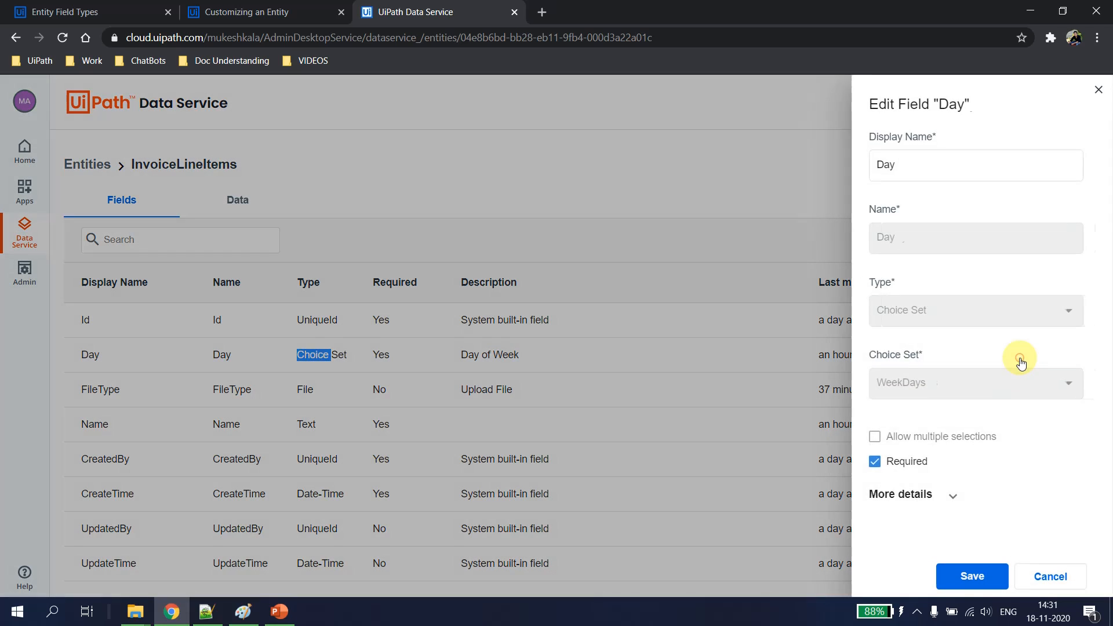
click(1051, 576)
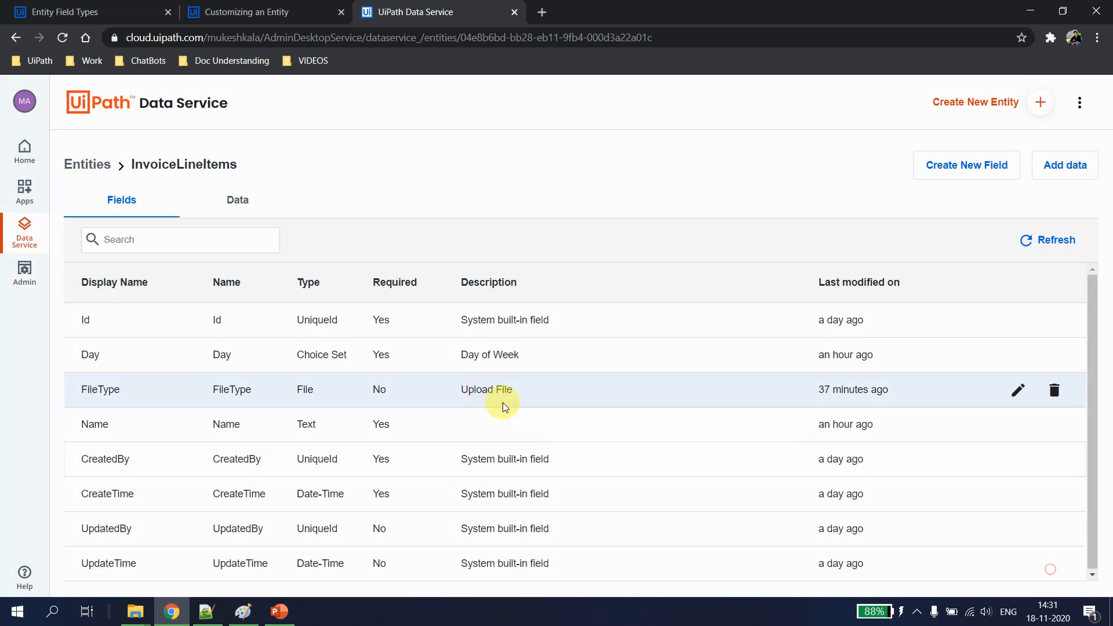
Step: Delete the Day field from the InvoiceLineItems entity, entering Day as the confirmation name
click(1056, 361)
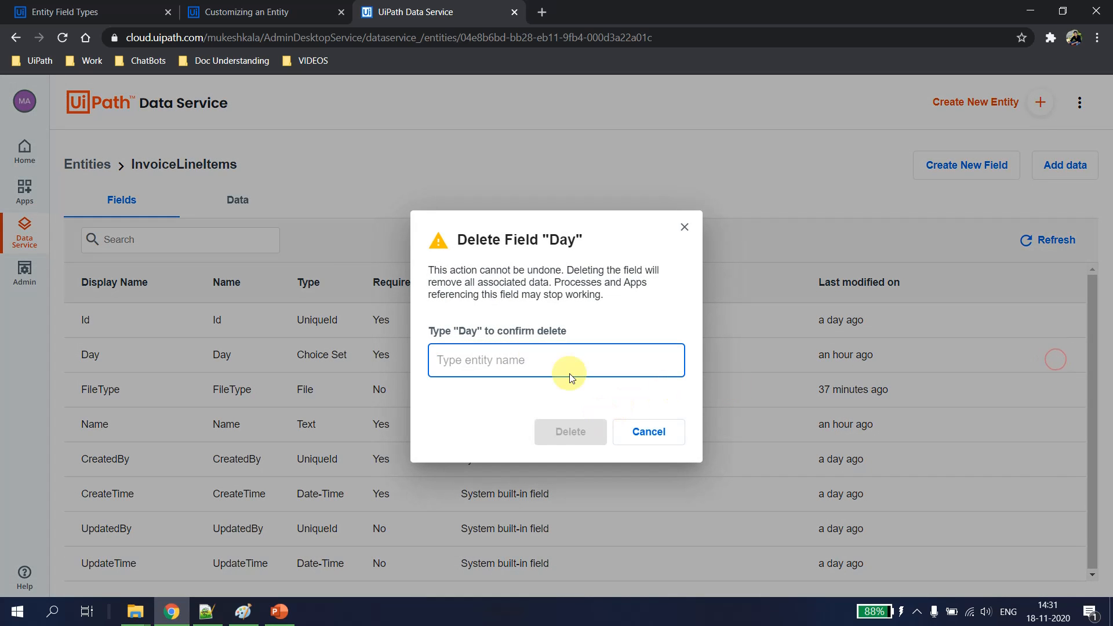
double_click(468, 332)
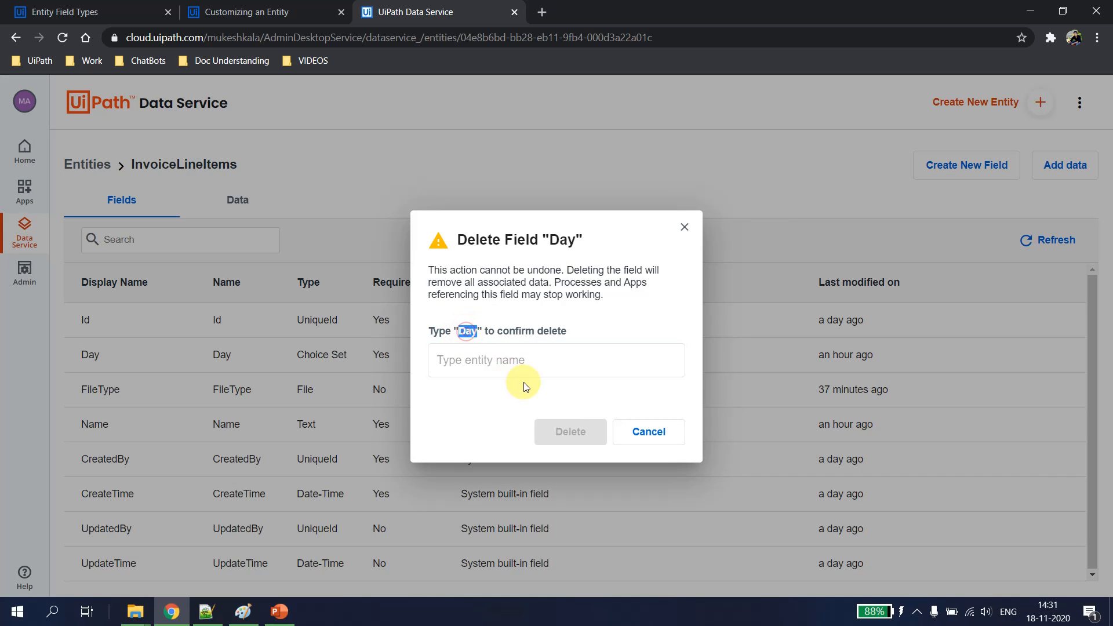
click(545, 361)
text(Day)
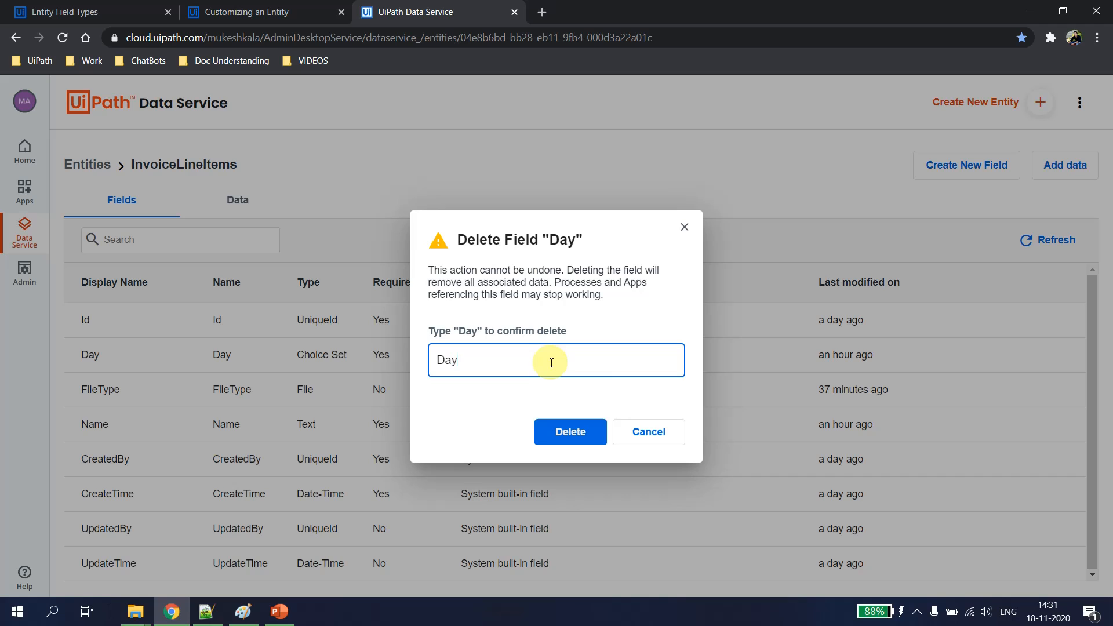
click(569, 430)
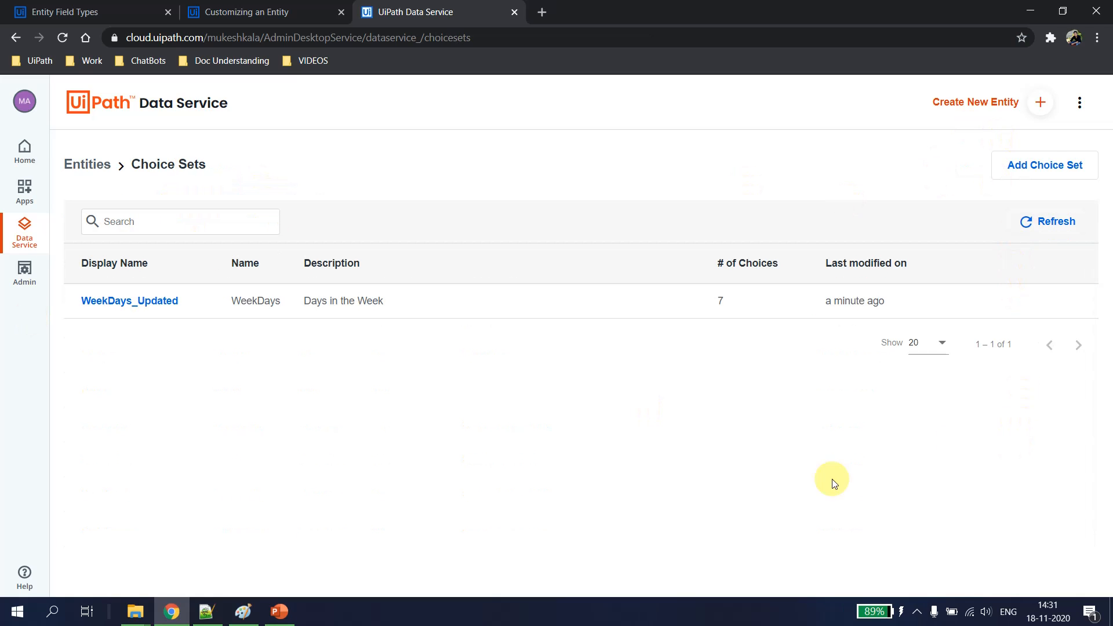
Step: Delete the WeekDays_Updated choice set, entering its display name as confirmation
click(1062, 303)
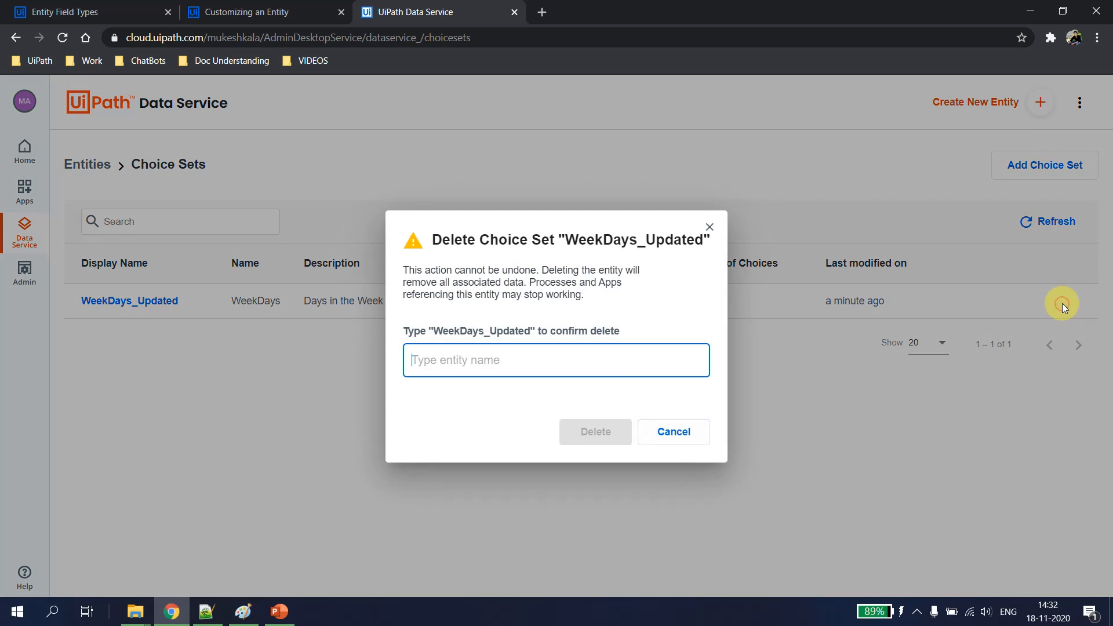
drag(438, 329, 530, 330)
key(ctrl+c)
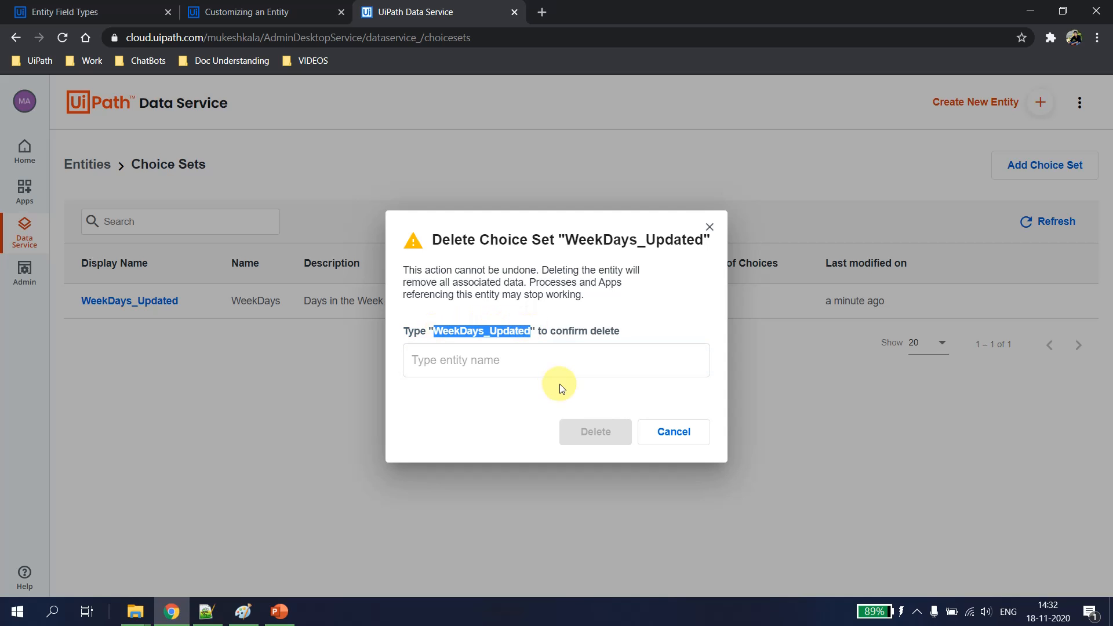
click(484, 360)
key(ctrl+v)
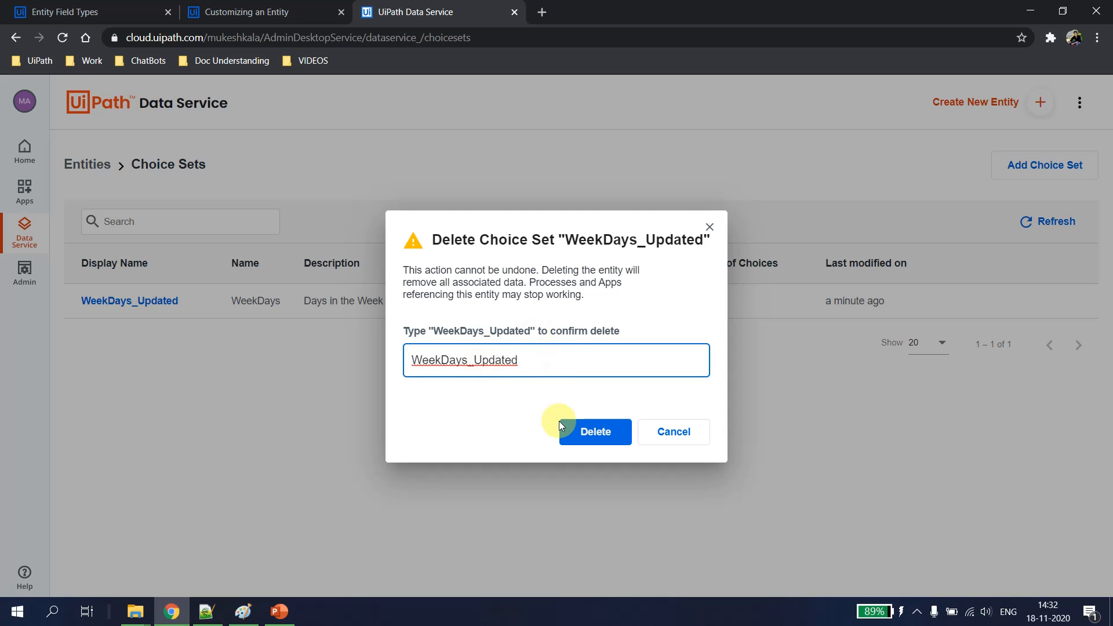
click(596, 444)
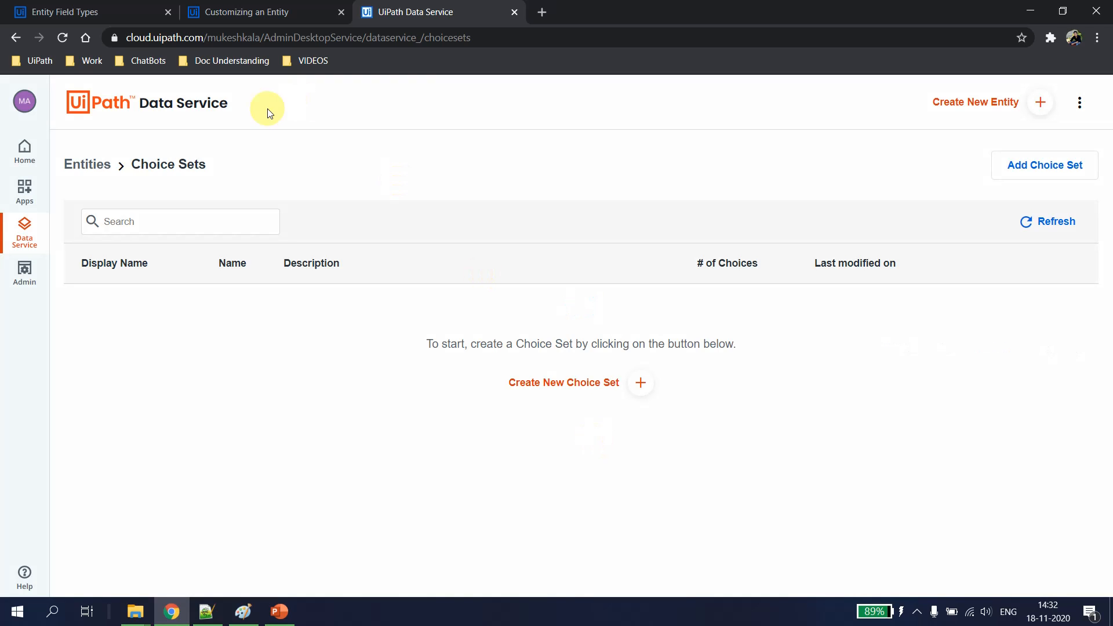
Step: Open the InvoiceLineItems entity's Name field for editing and consult the Customizing an Entity documentation on updating fields
click(88, 165)
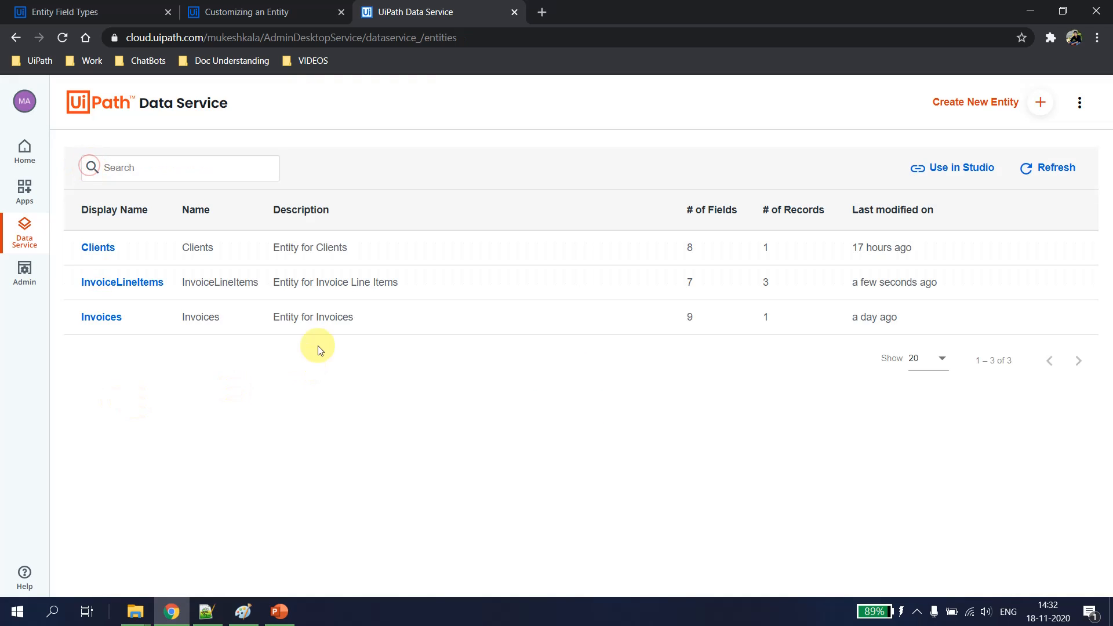
click(114, 282)
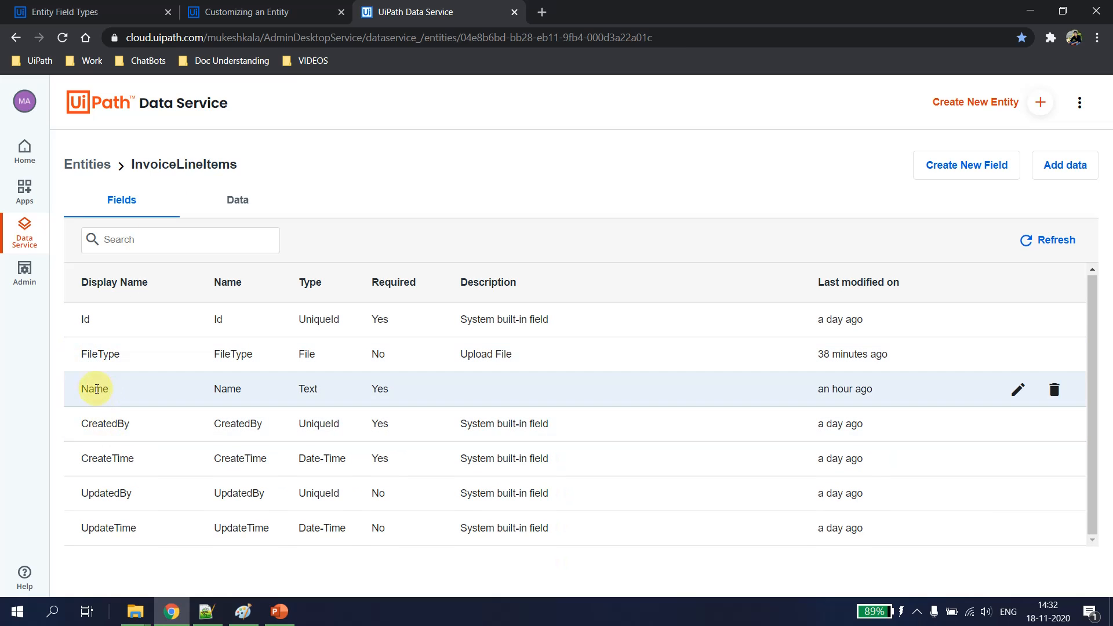
click(1019, 393)
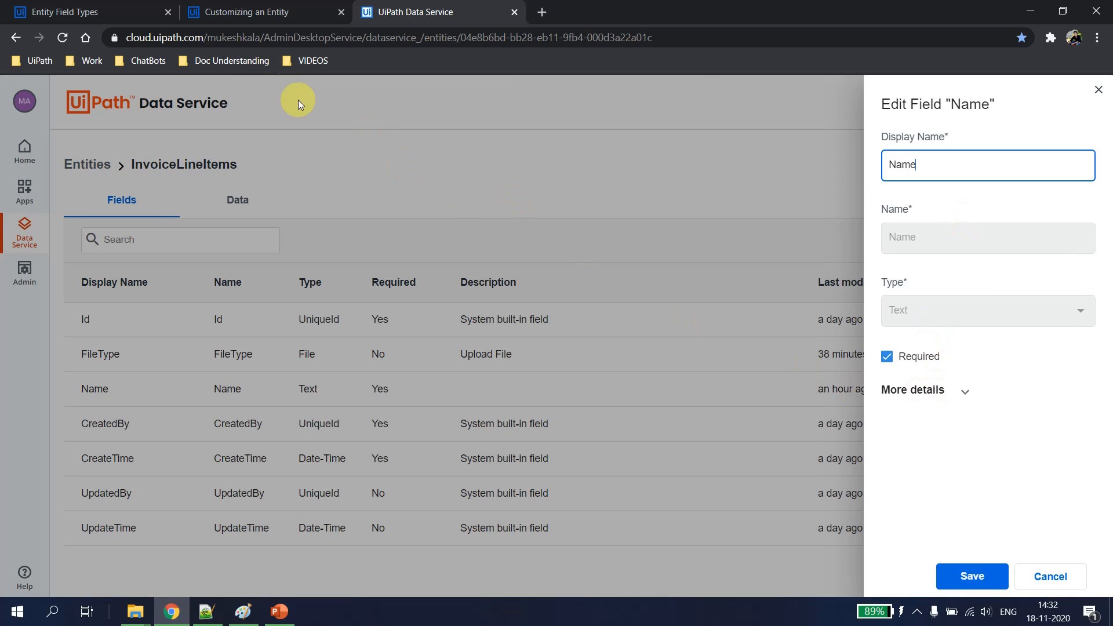
click(248, 16)
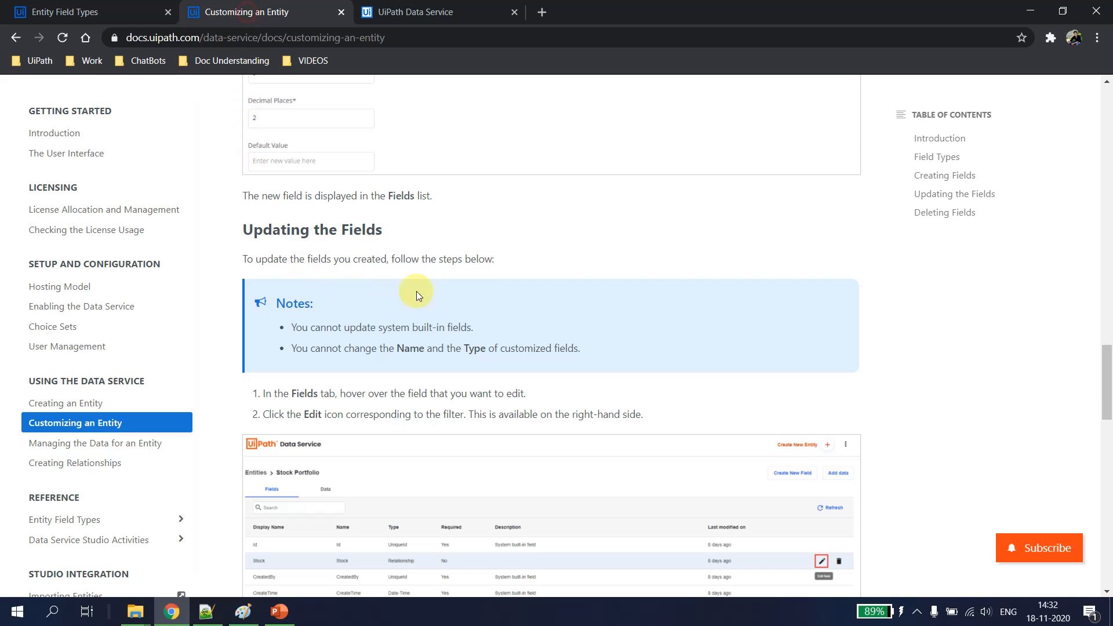
Step: Read the documentation notes on which field properties cannot be updated, and check Name and Type in the Name field's edit form
scroll(533, 348, down, 1)
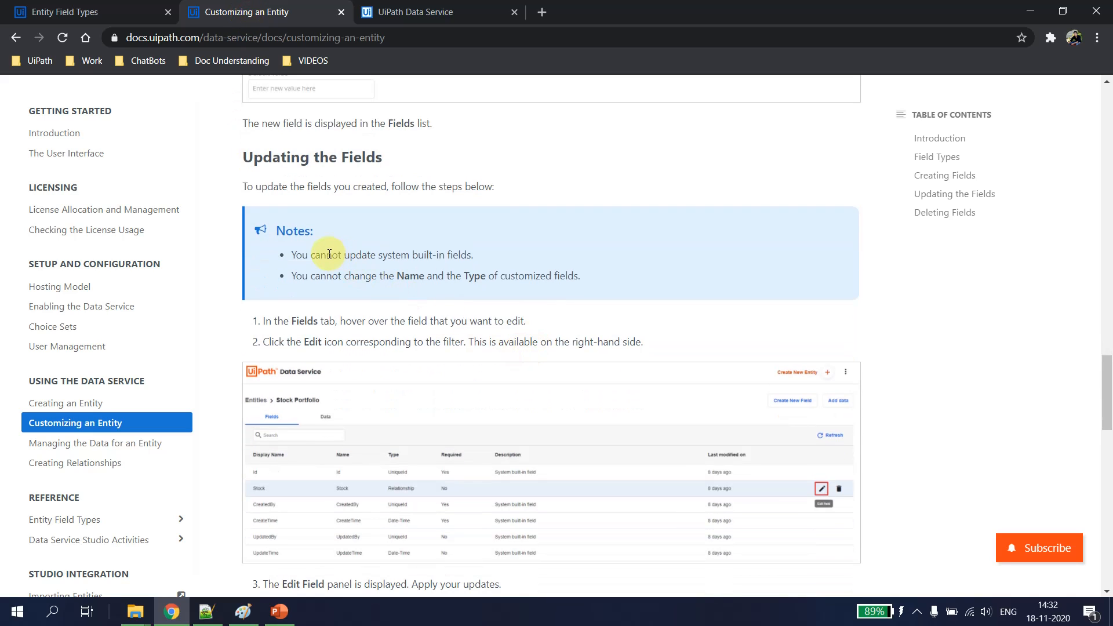
drag(327, 255, 478, 265)
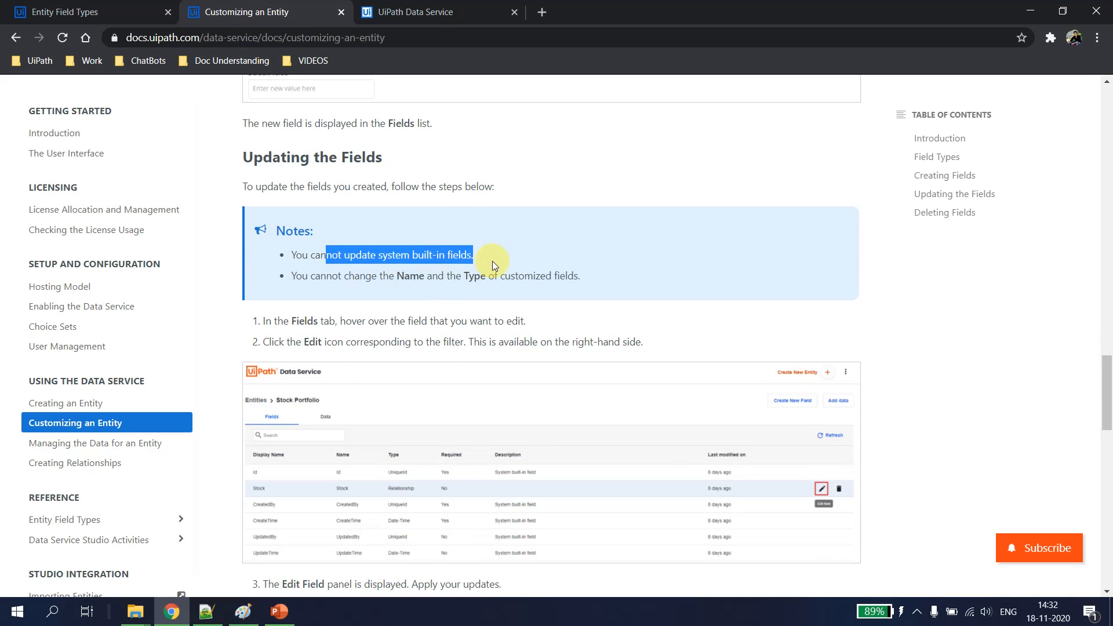
double_click(411, 276)
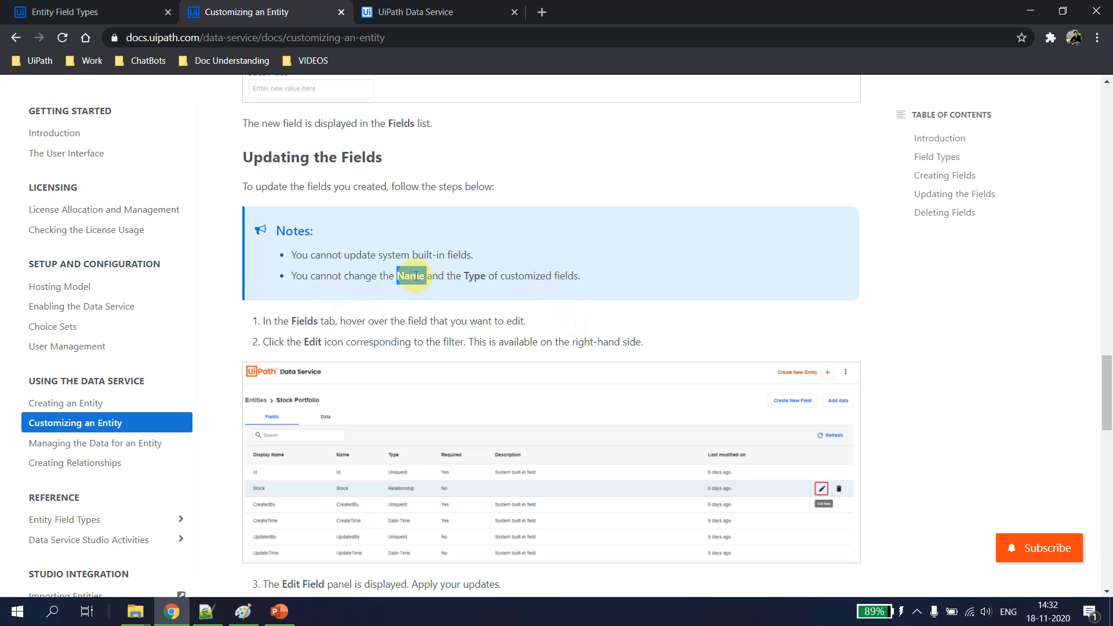
click(423, 16)
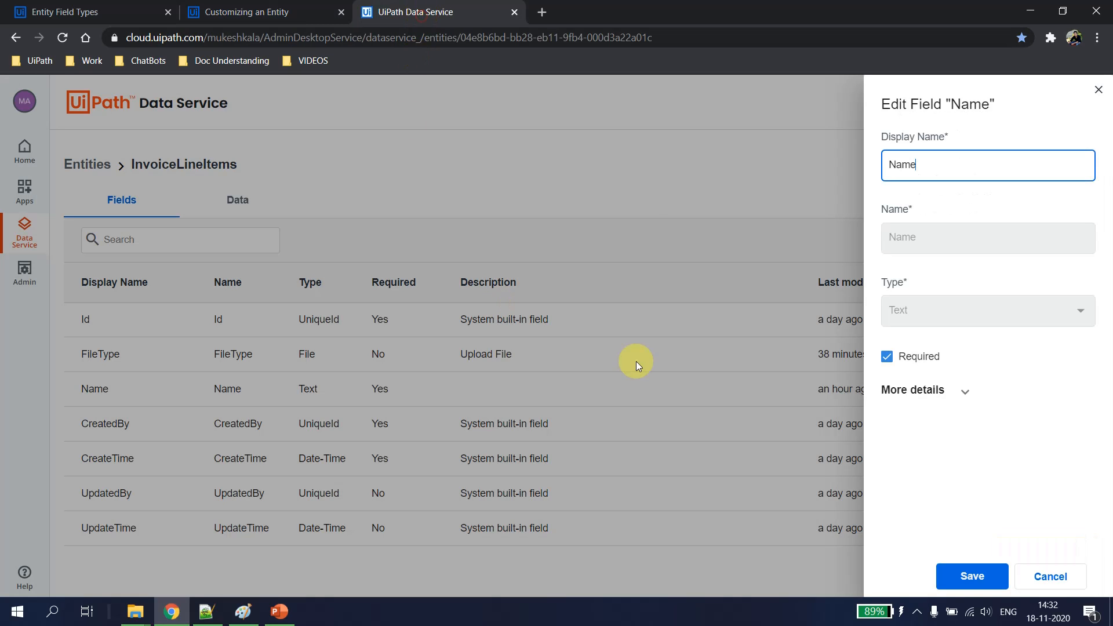
double_click(918, 238)
click(940, 323)
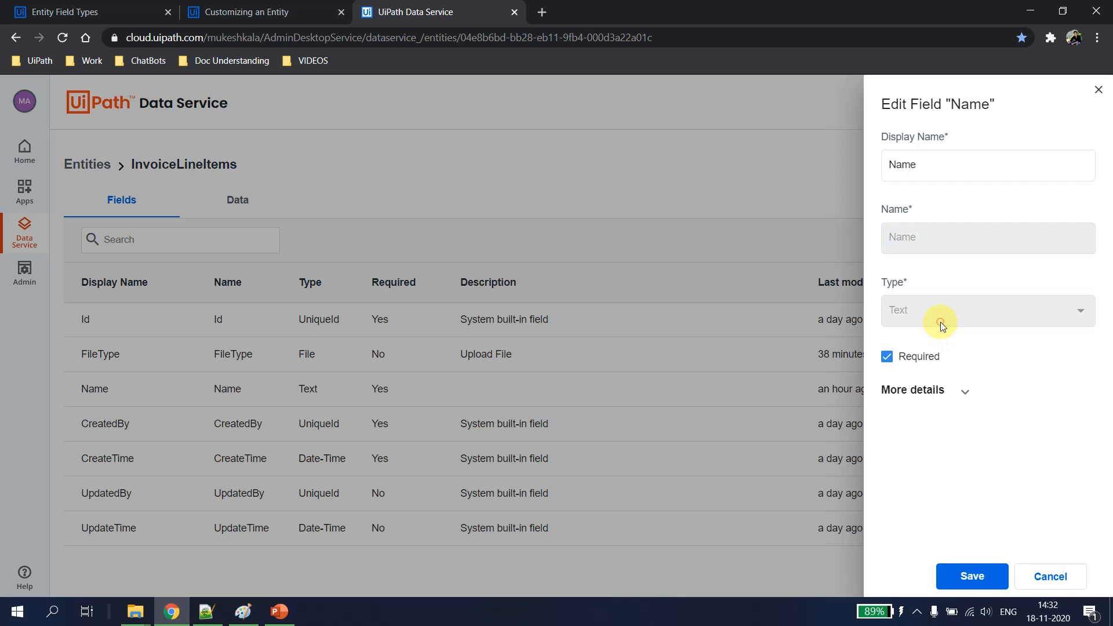
Step: Set the Name field's display name to Name_Updated and its description to Deshcription, and save the field
click(948, 169)
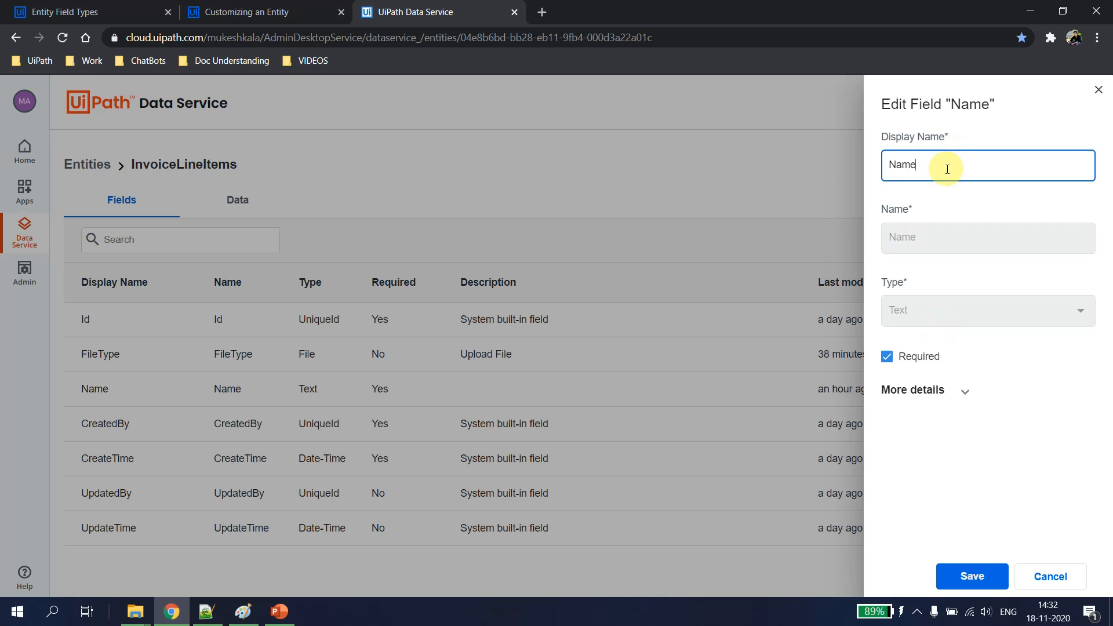
click(965, 395)
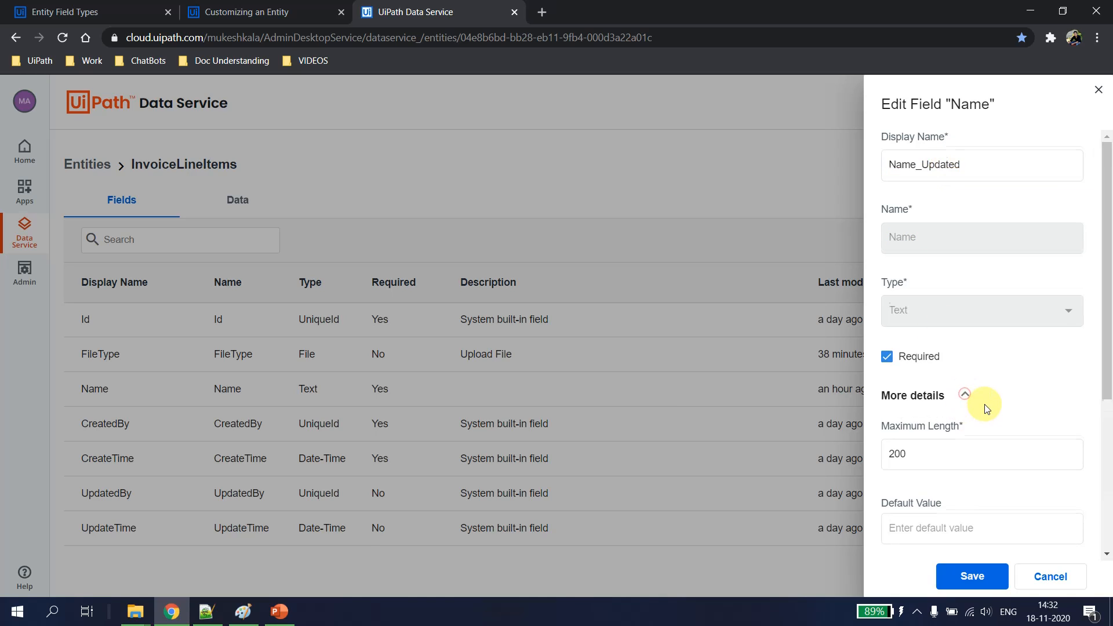
scroll(957, 342, down, 3)
click(943, 308)
click(943, 394)
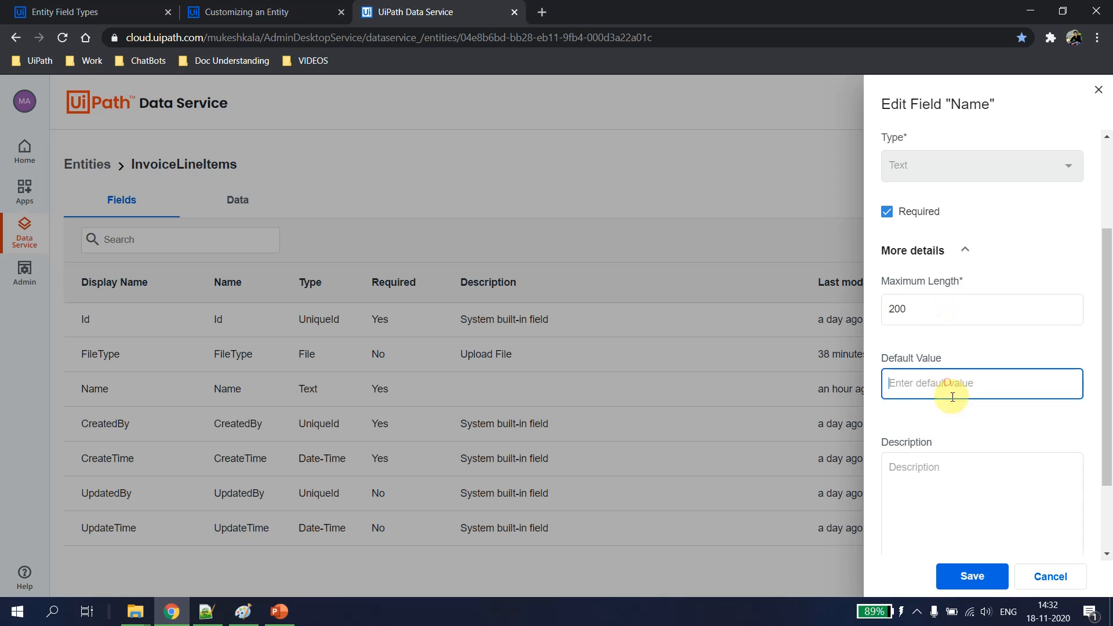
scroll(954, 430, down, 2)
click(964, 440)
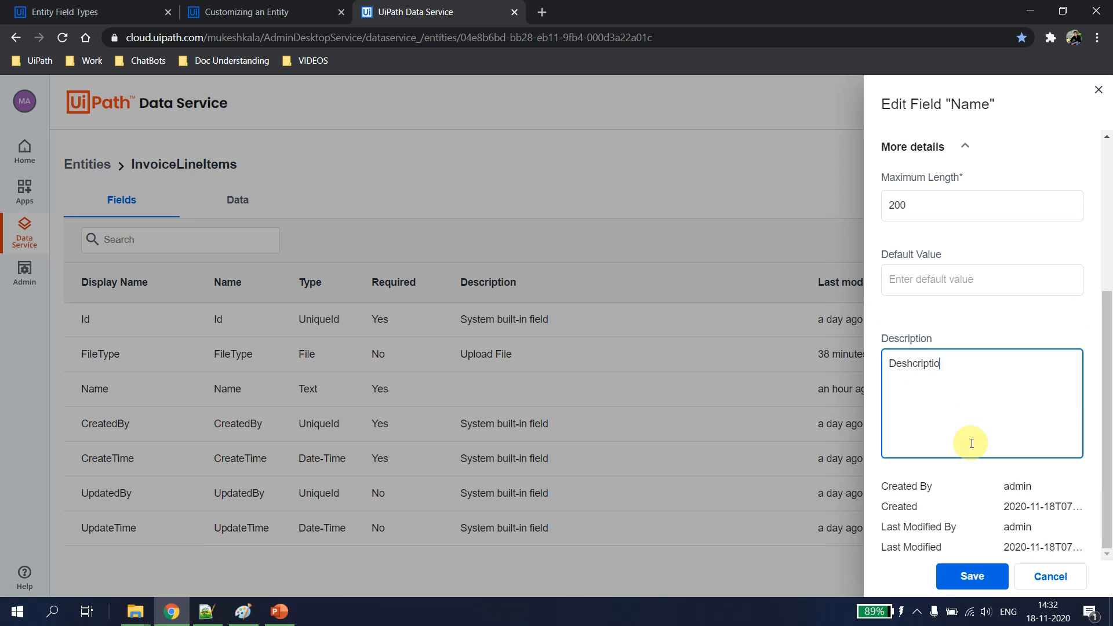
scroll(968, 441, up, 5)
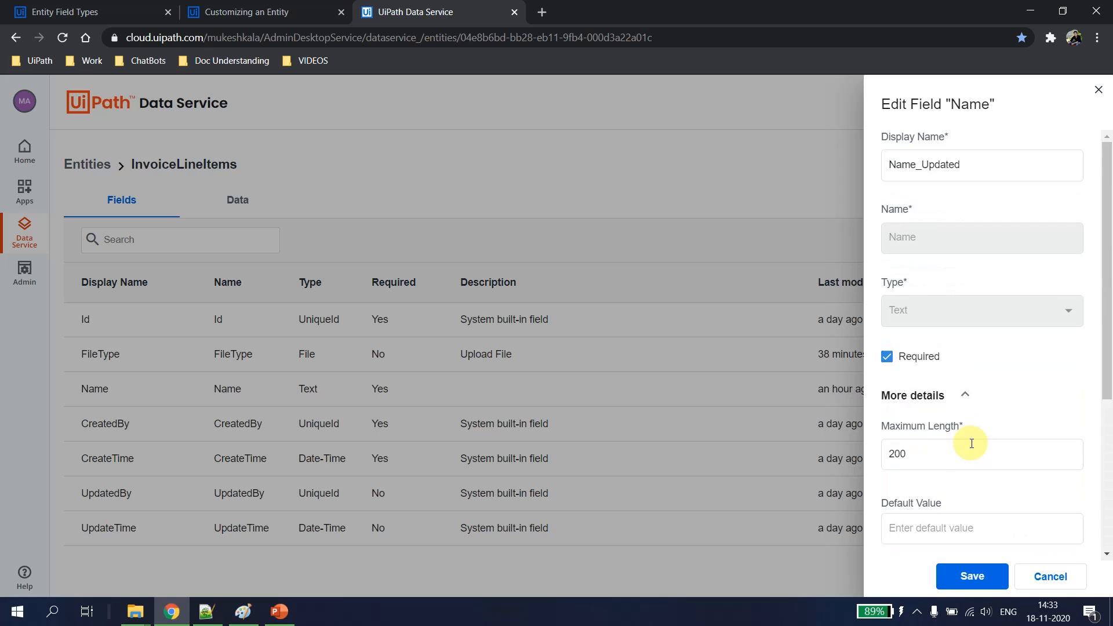
scroll(991, 385, down, 1)
scroll(991, 386, down, 5)
click(973, 576)
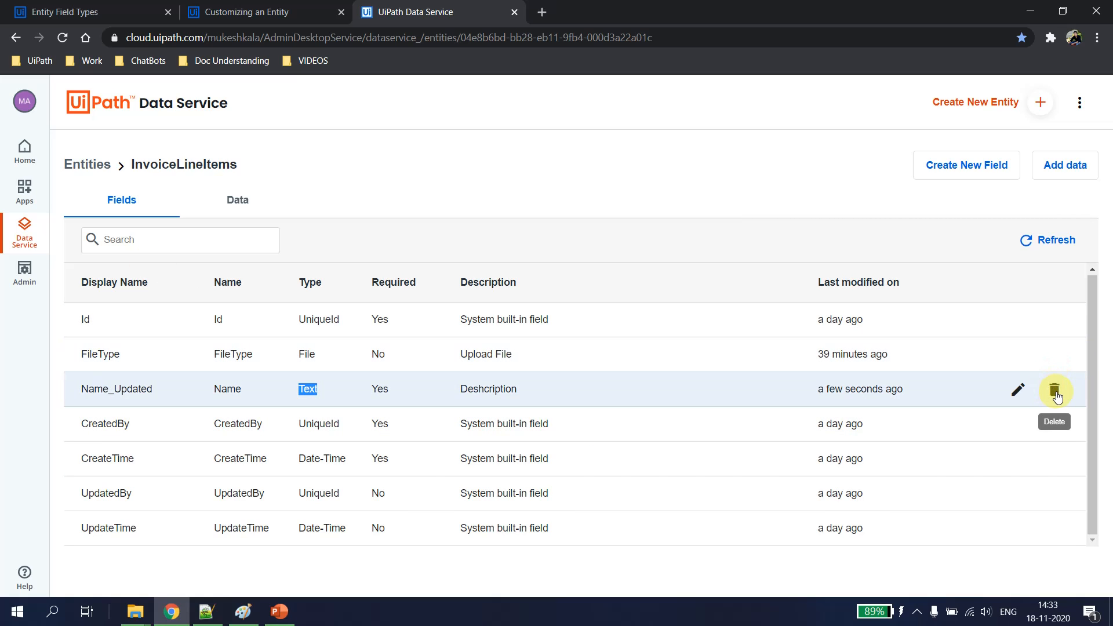
Step: Delete the Name_Updated field from the InvoiceLineItems entity, entering Name_Updated as the confirmation name
click(1055, 391)
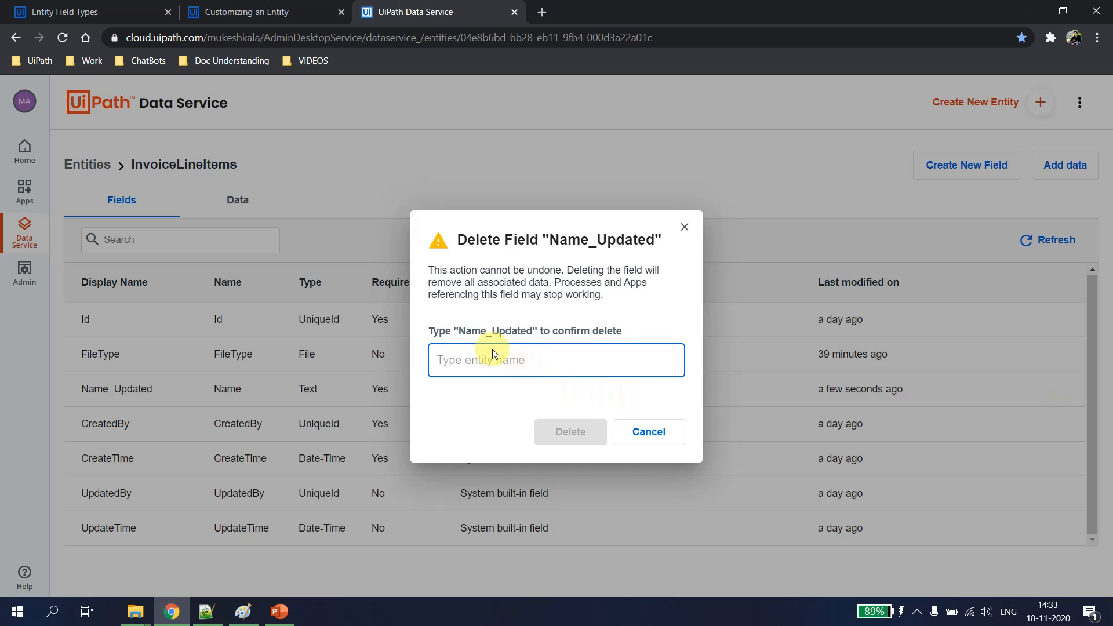
drag(463, 330, 559, 370)
click(478, 325)
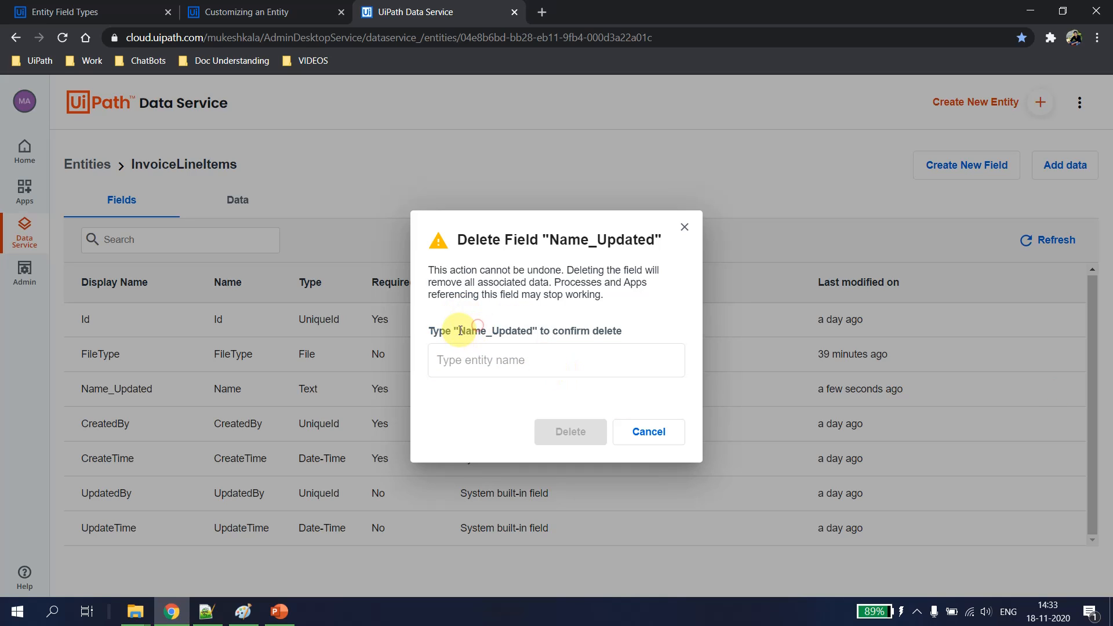
drag(460, 331, 530, 328)
key(ctrl+c)
click(500, 355)
key(ctrl+v)
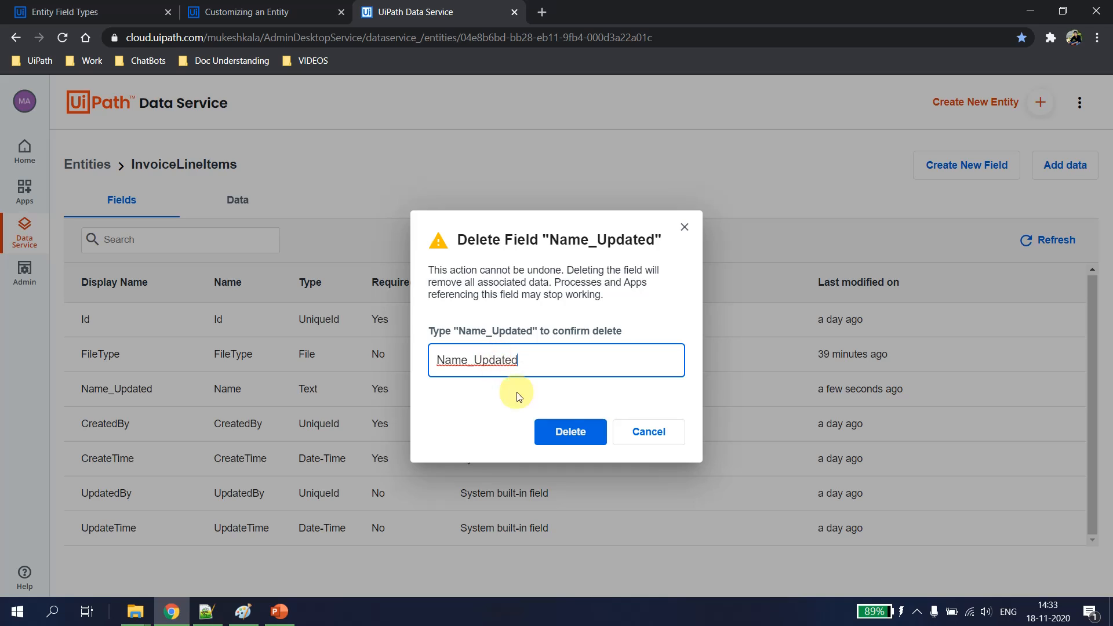
click(571, 432)
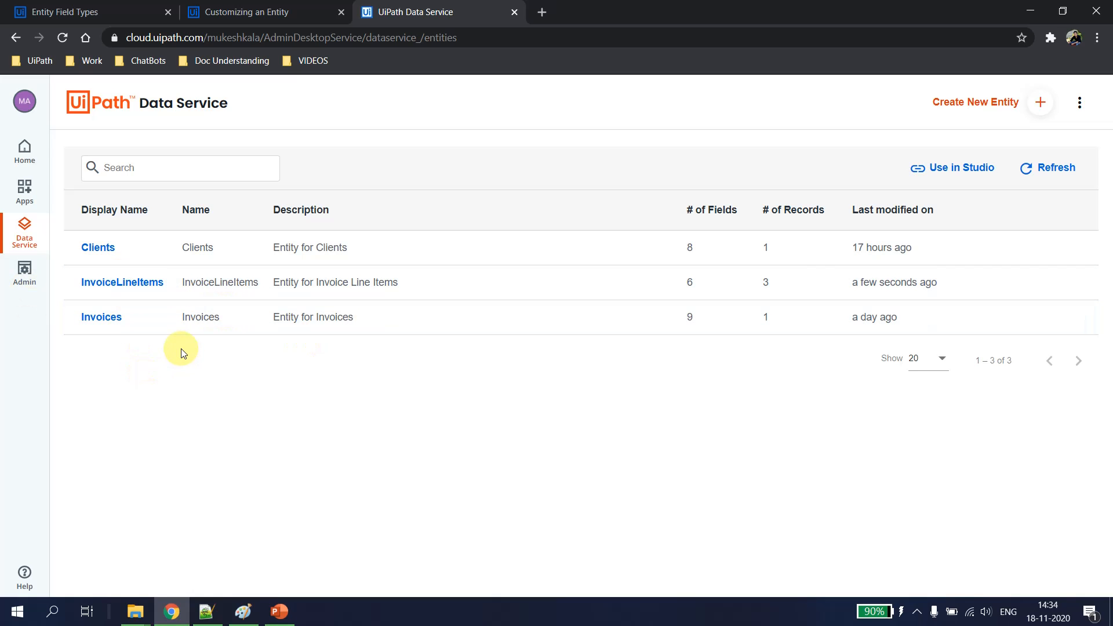
Step: Review the Clients record's creation and update details, and change its Name value to XYZ COMPANY
click(101, 247)
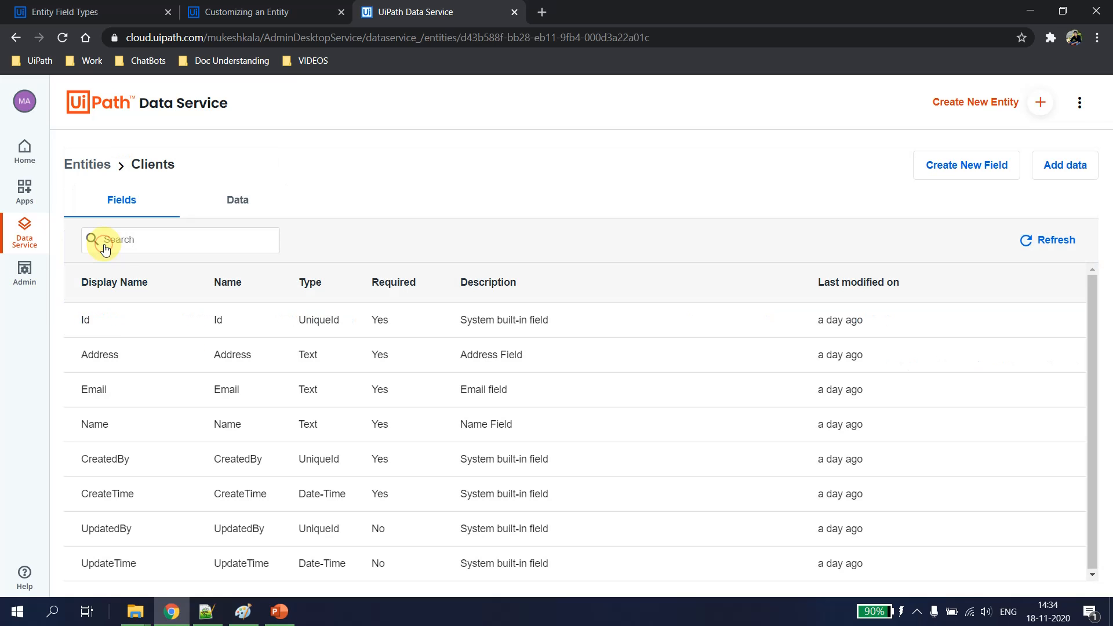
click(259, 207)
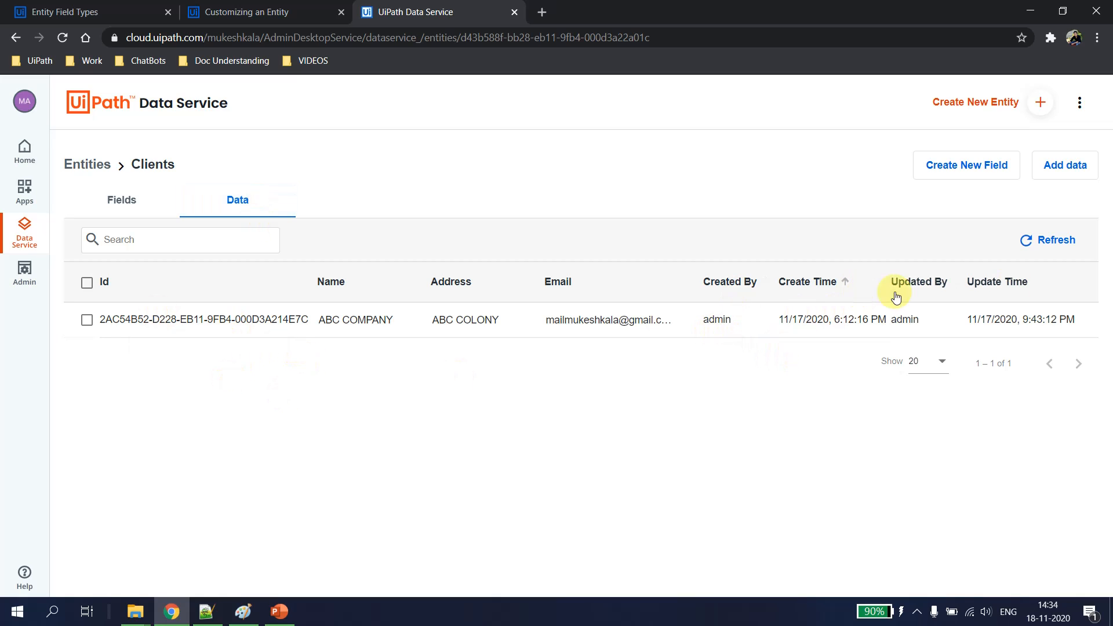
click(728, 322)
click(853, 318)
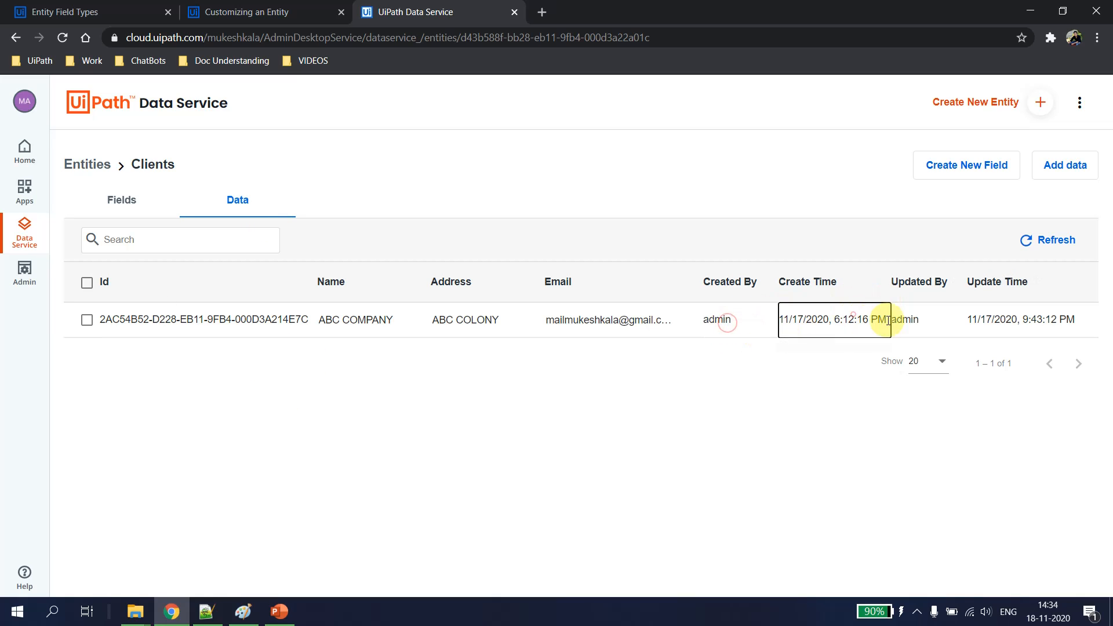
click(976, 319)
drag(978, 319, 1006, 319)
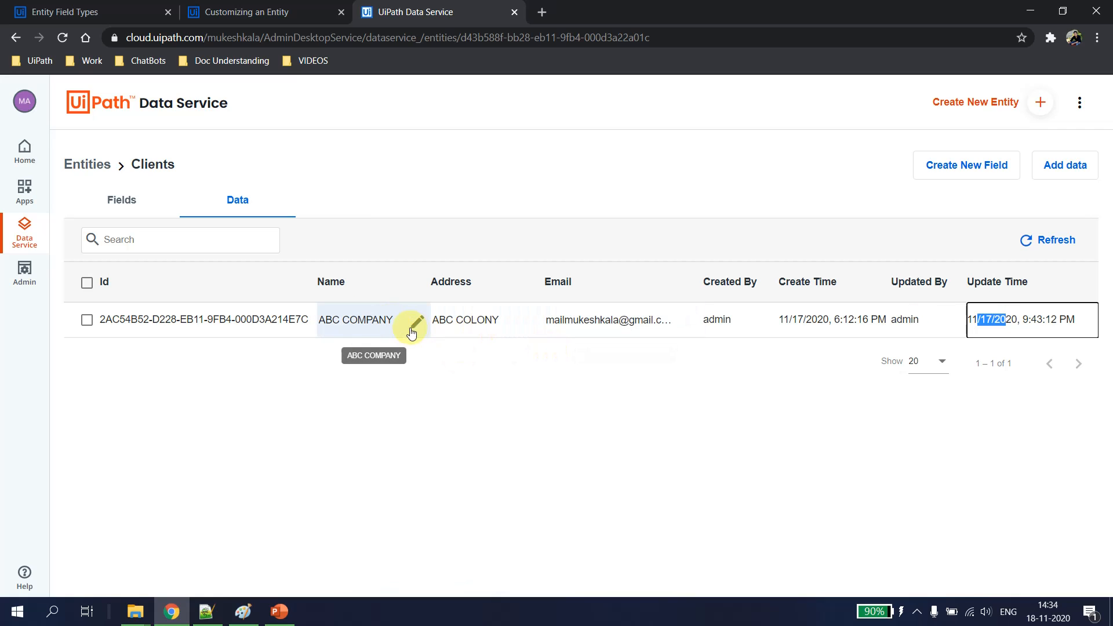
click(418, 327)
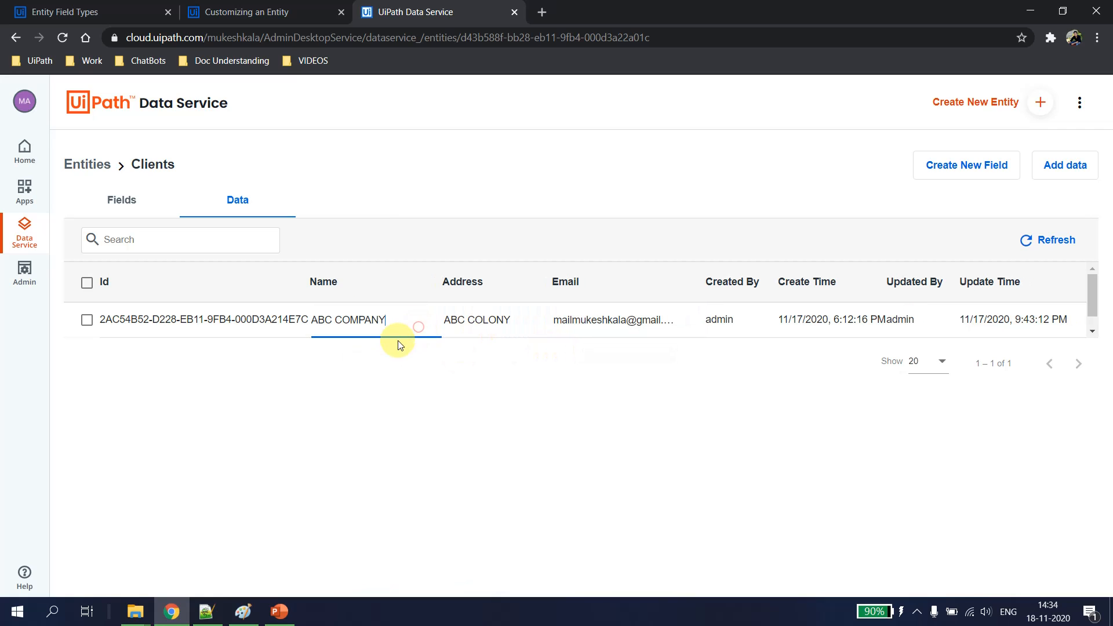
double_click(322, 320)
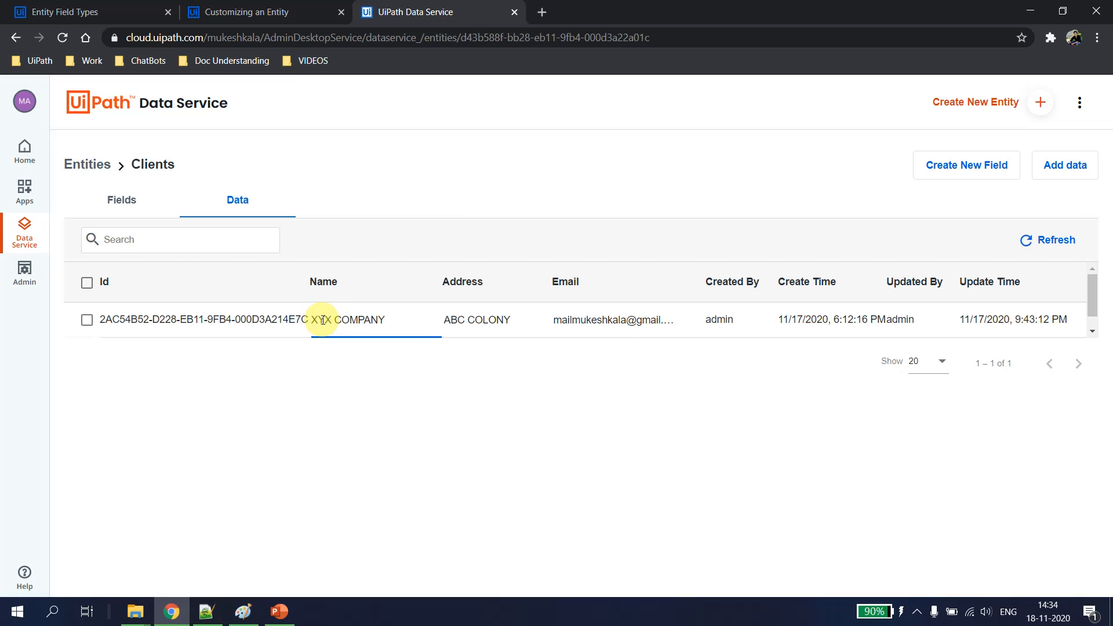
text(XYZ)
key(Return)
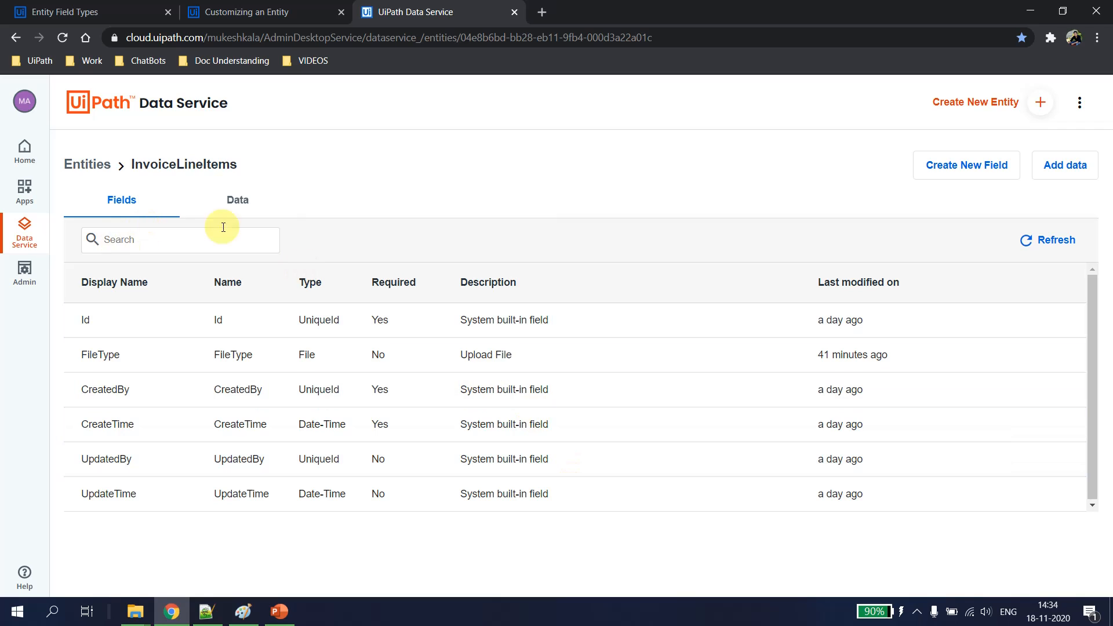
Step: Remove the 2.png file from the FileType field of the third InvoiceLineItems record
click(235, 204)
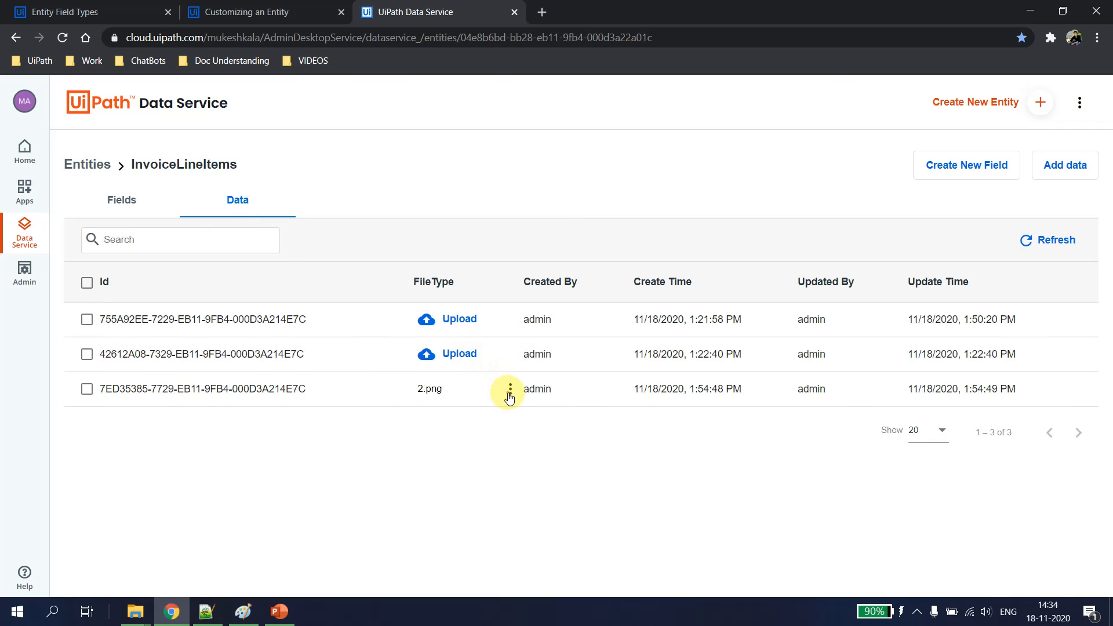
click(510, 397)
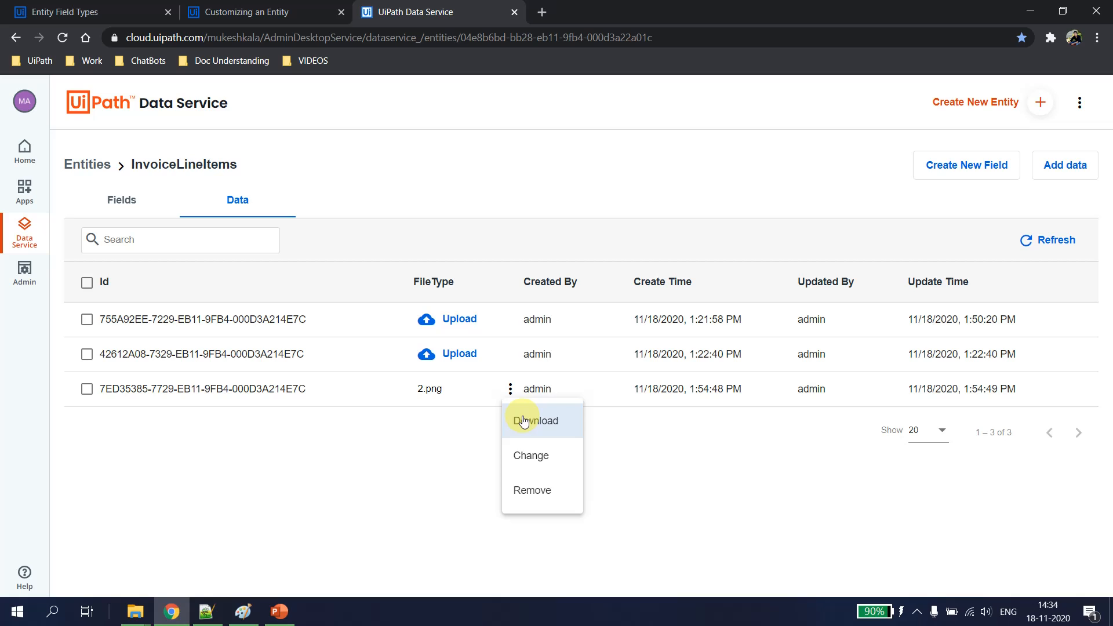
click(519, 483)
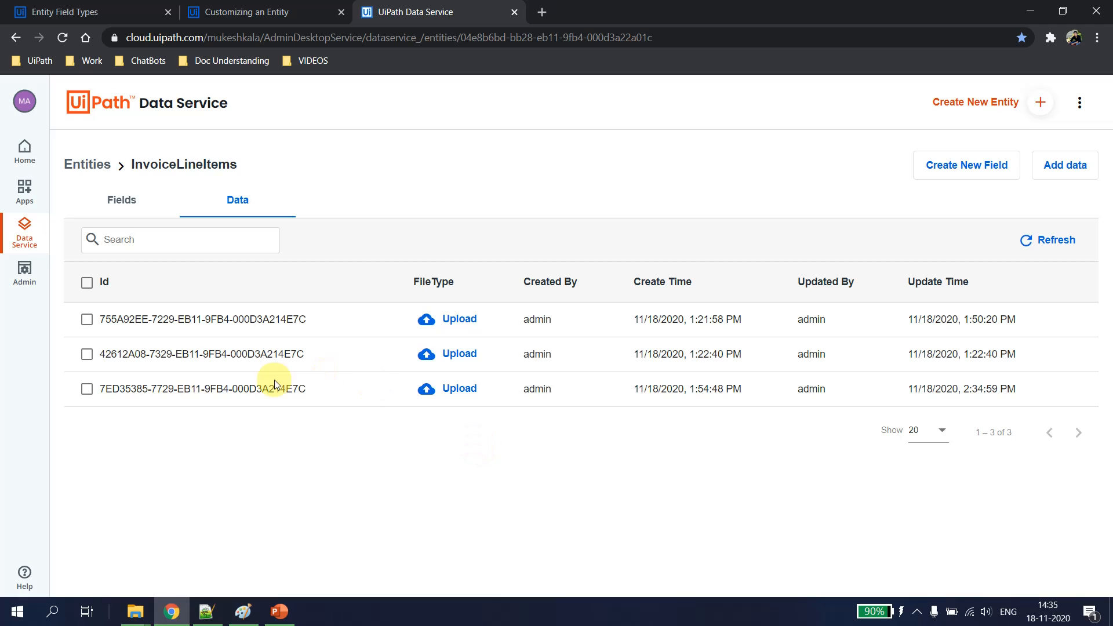
Step: Delete the first record from the InvoiceLineItems entity's data and confirm the deletion
click(116, 208)
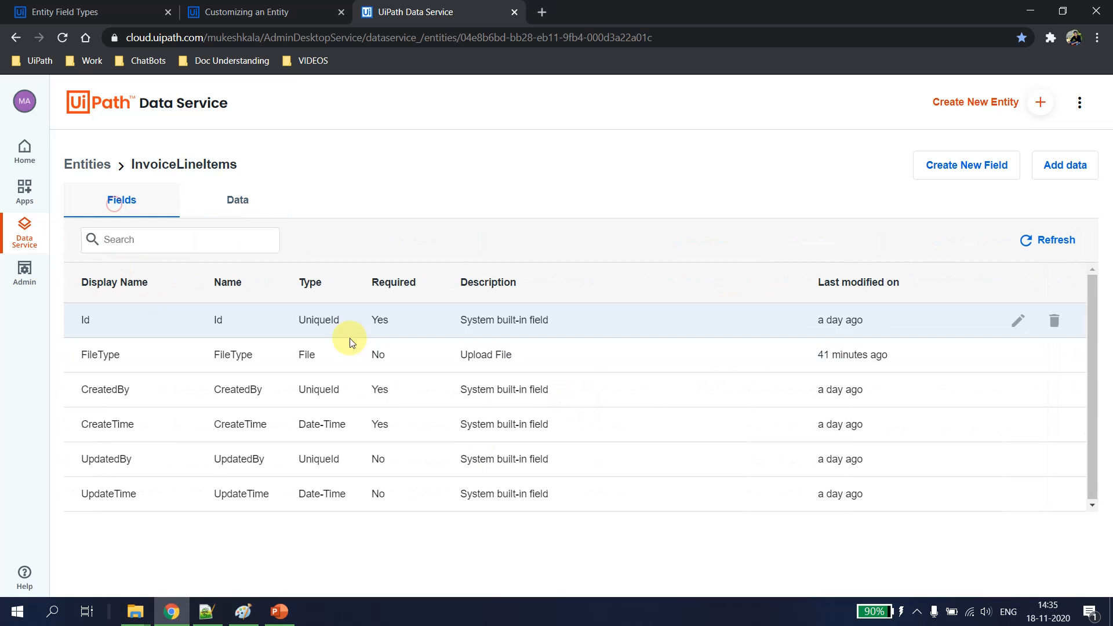
click(238, 199)
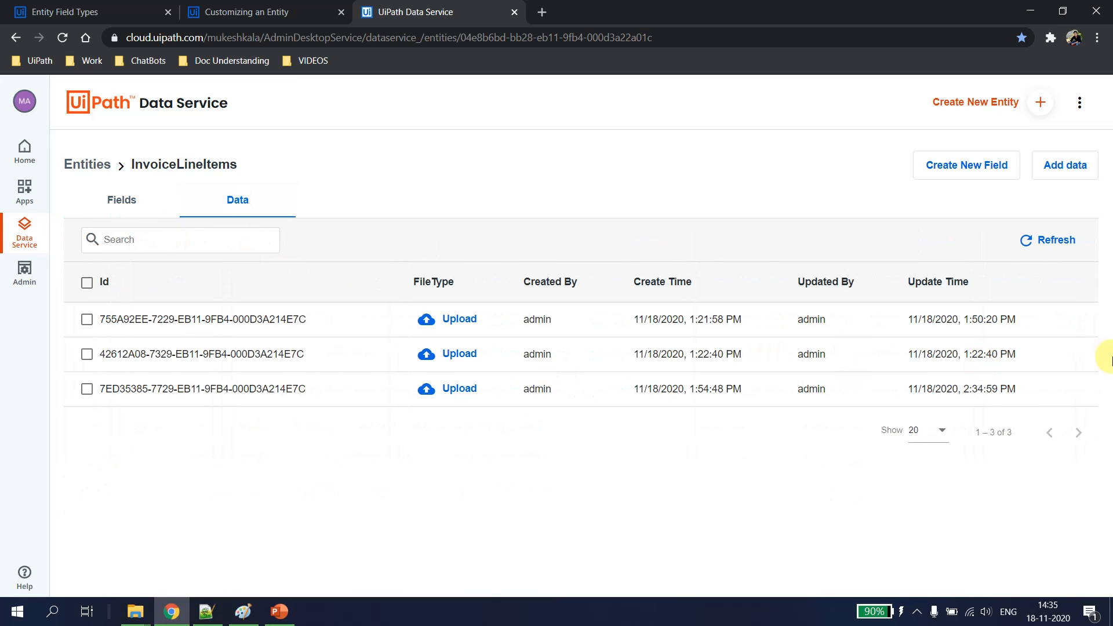
click(86, 320)
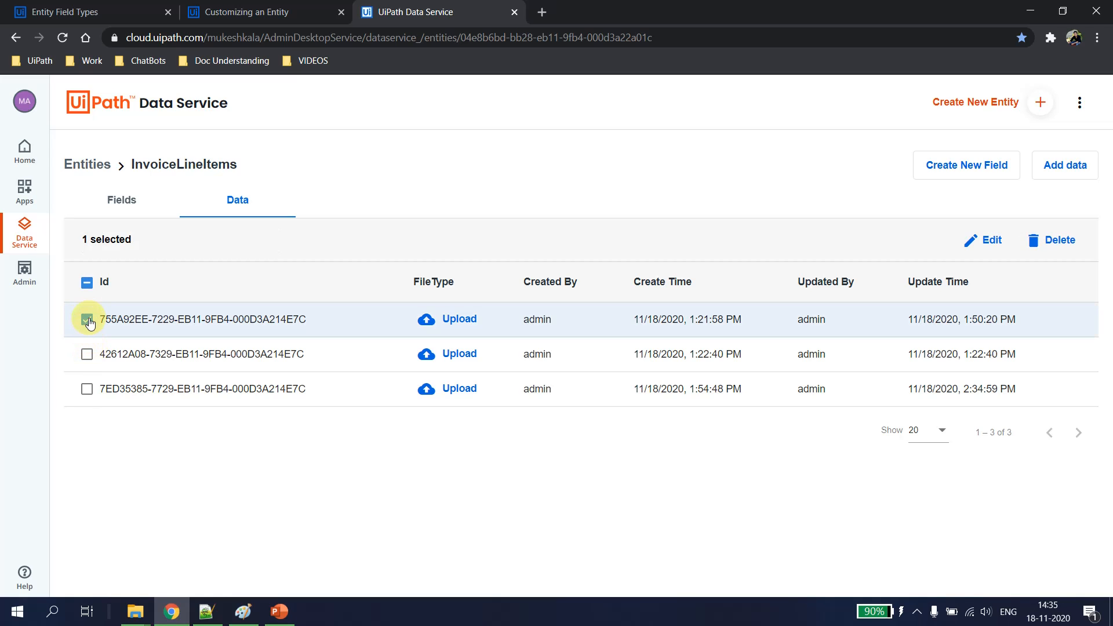
click(1058, 246)
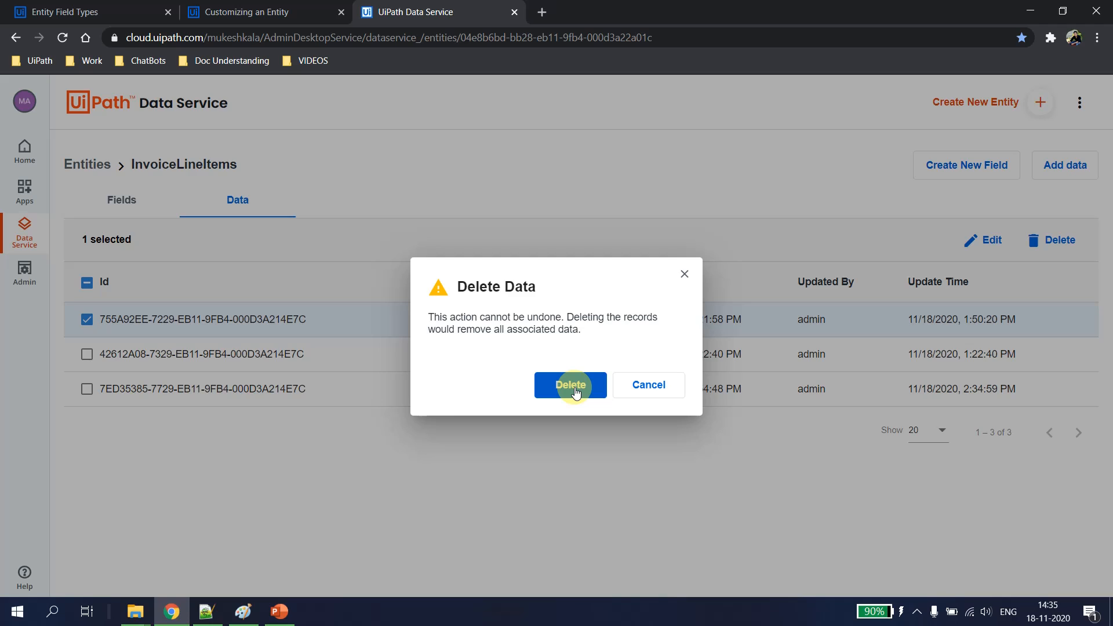
click(571, 385)
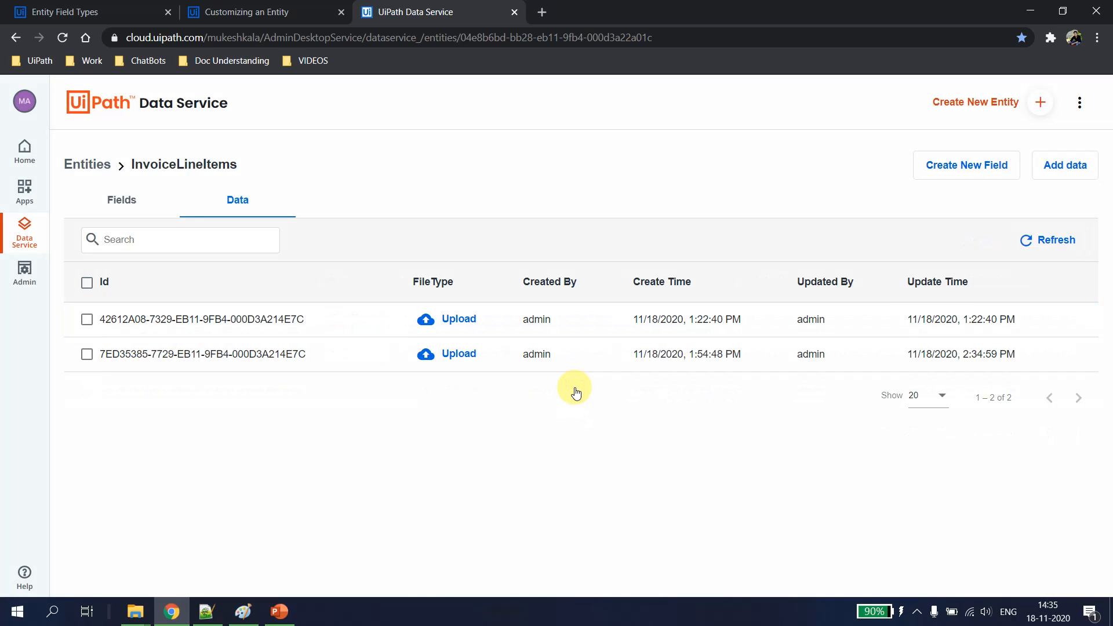
Step: Examine the Invoices entity's Company Name relationship field and its record's value, and return to the Clients entity's fields
click(88, 165)
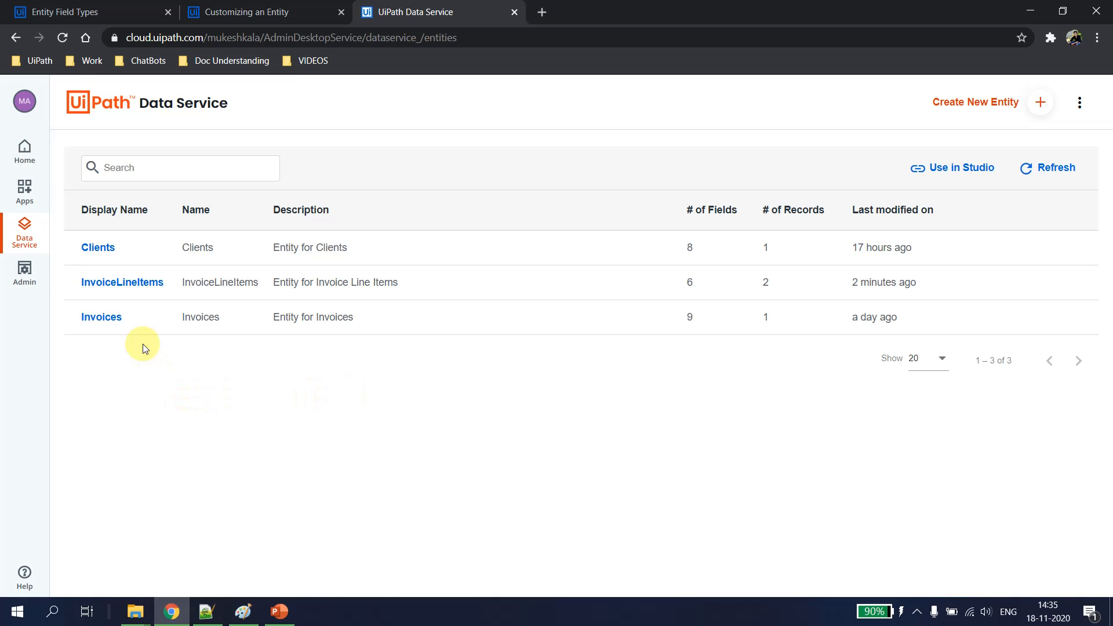
click(110, 316)
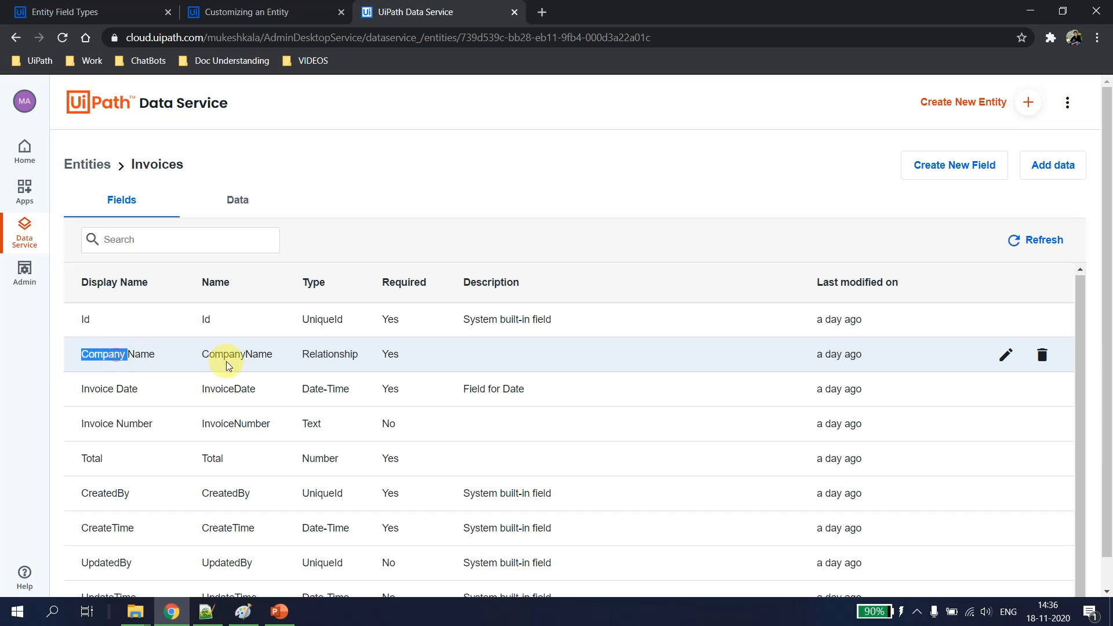
double_click(325, 354)
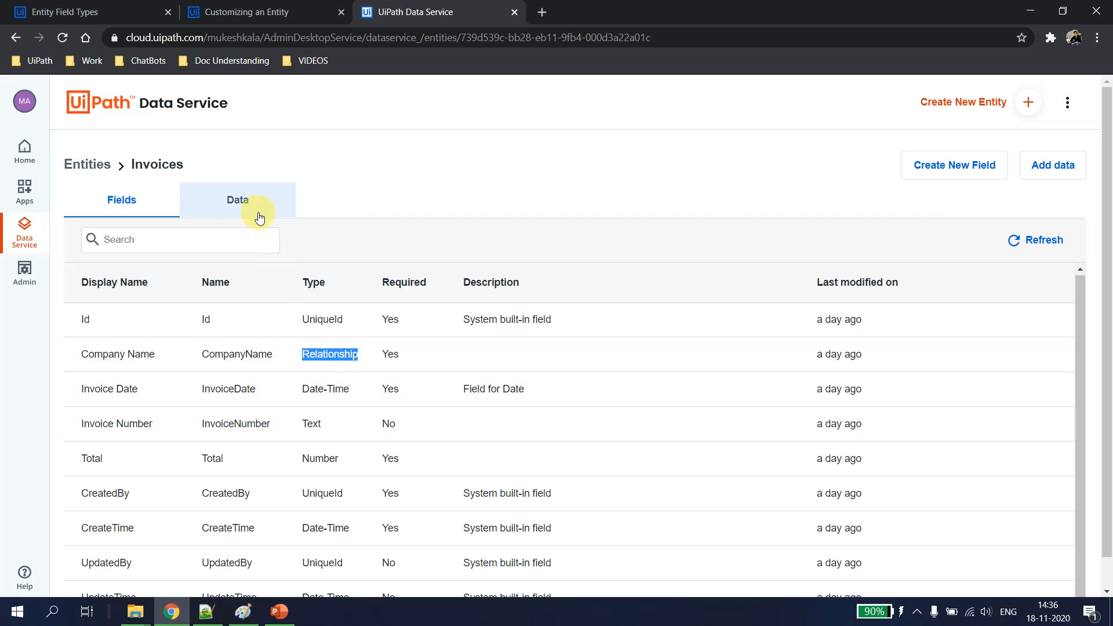
click(248, 208)
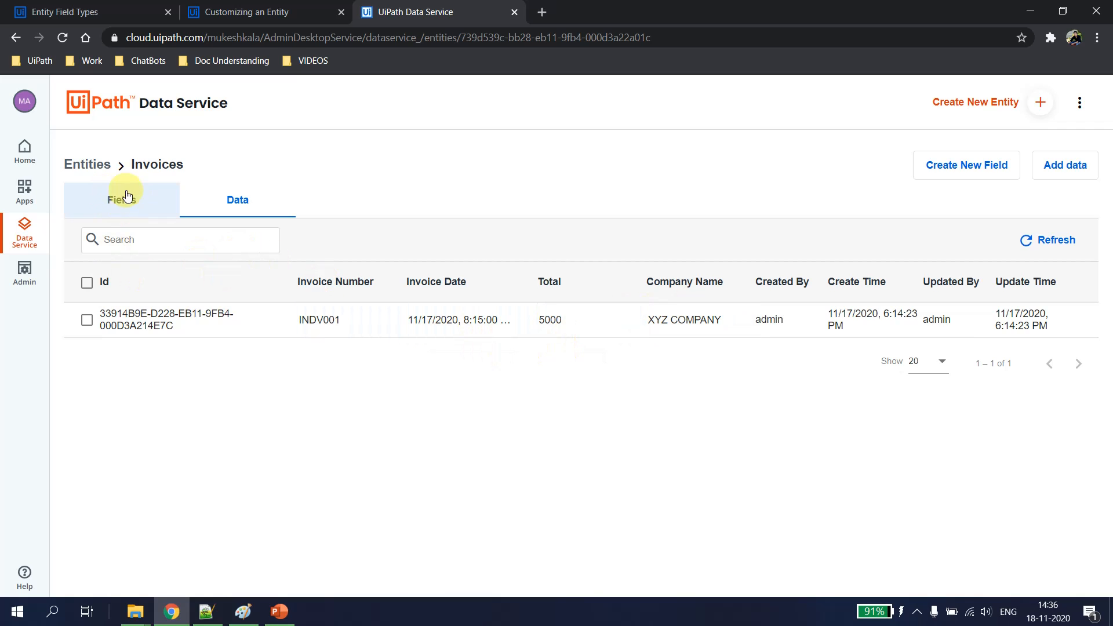
click(88, 164)
click(104, 247)
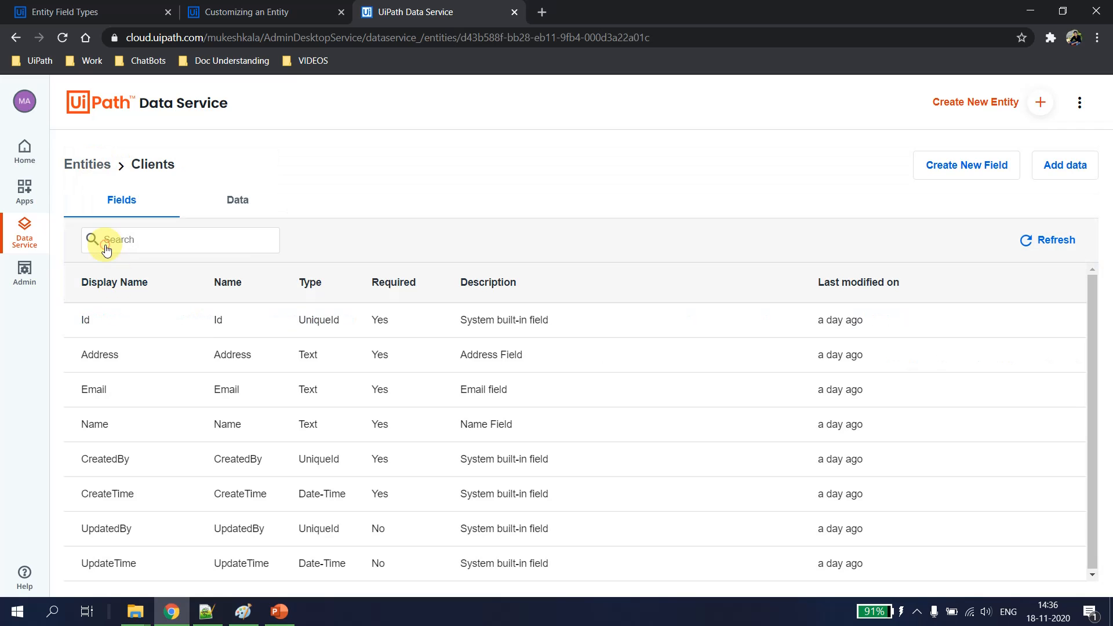
Step: Try to delete the XYZ COMPANY record from the Clients entity's data
click(238, 200)
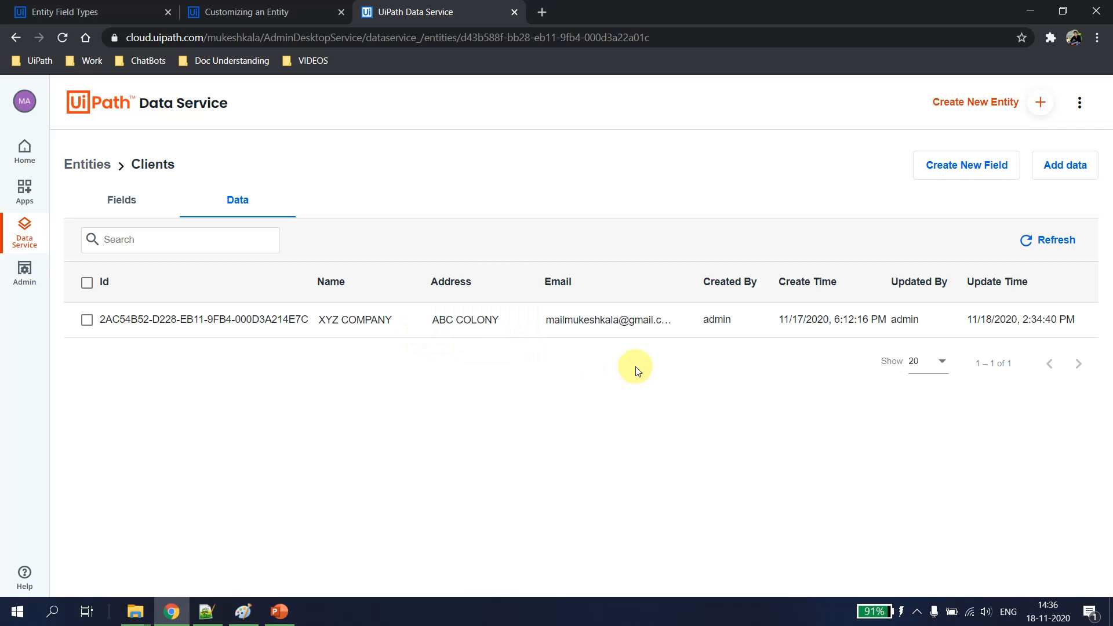
click(87, 321)
click(1051, 240)
click(502, 383)
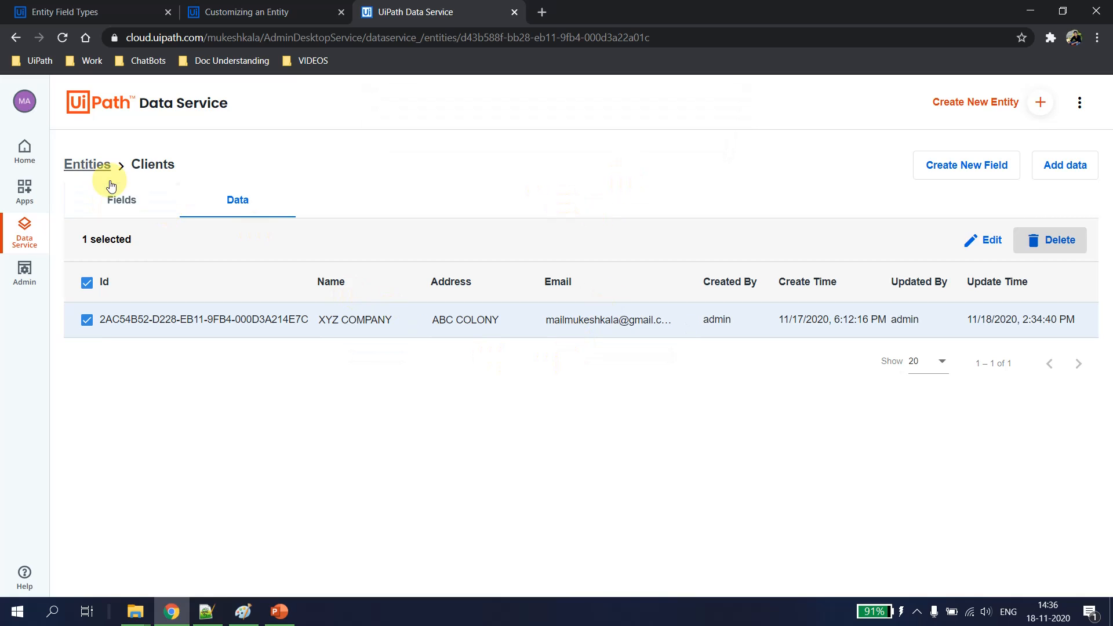
Step: Check the Invoices entity's Company Name relationship field, and delete the INDV001 record from the entity's data, confirming the deletion
click(96, 168)
click(112, 320)
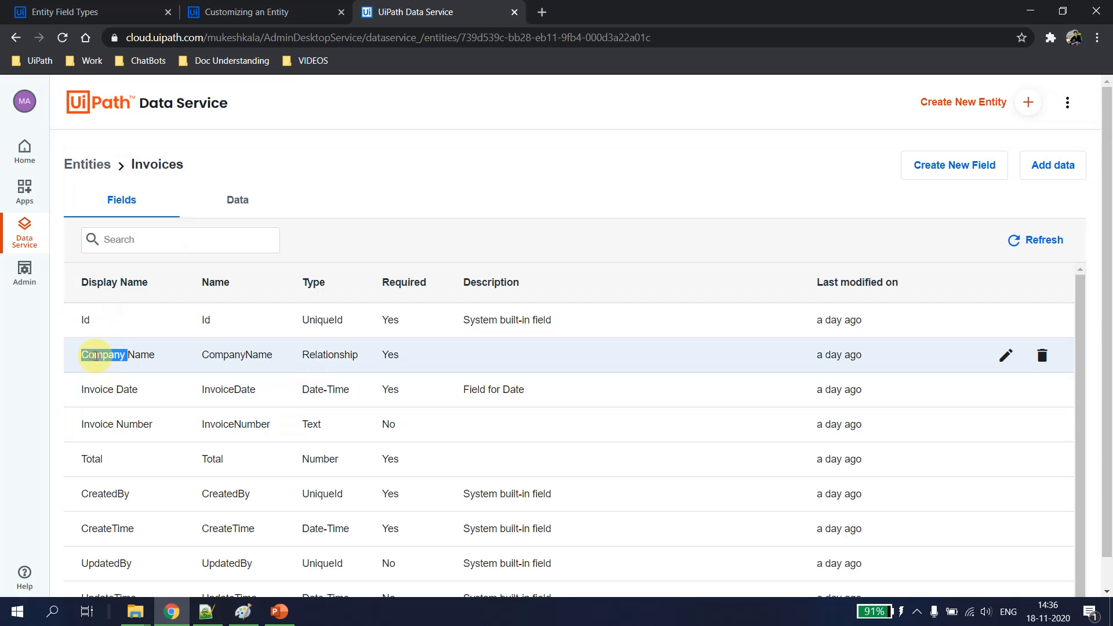
double_click(351, 355)
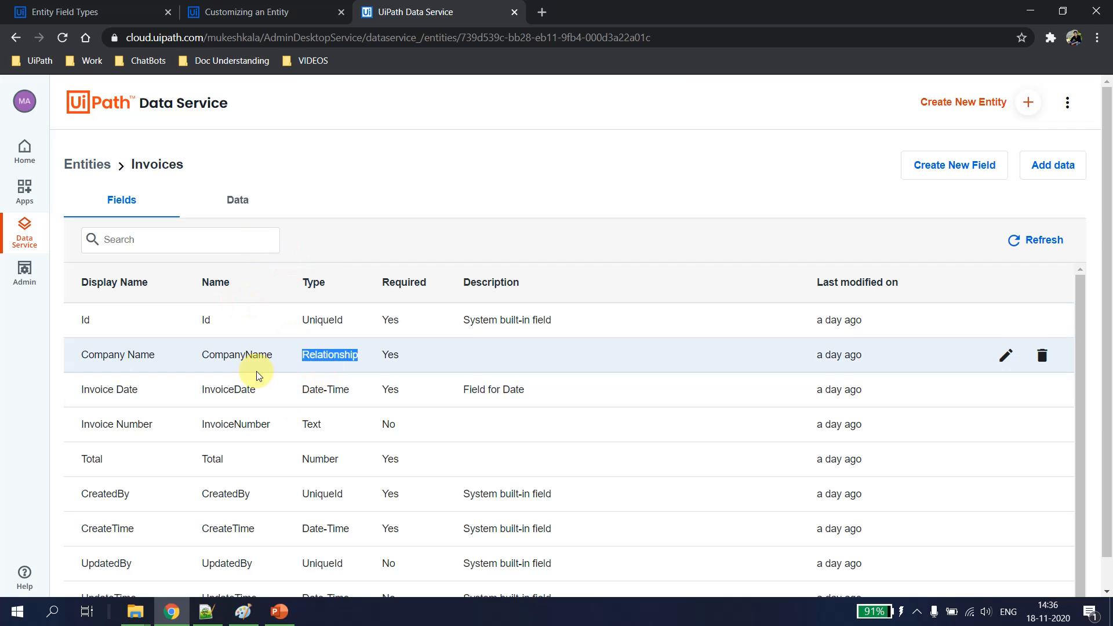
click(250, 199)
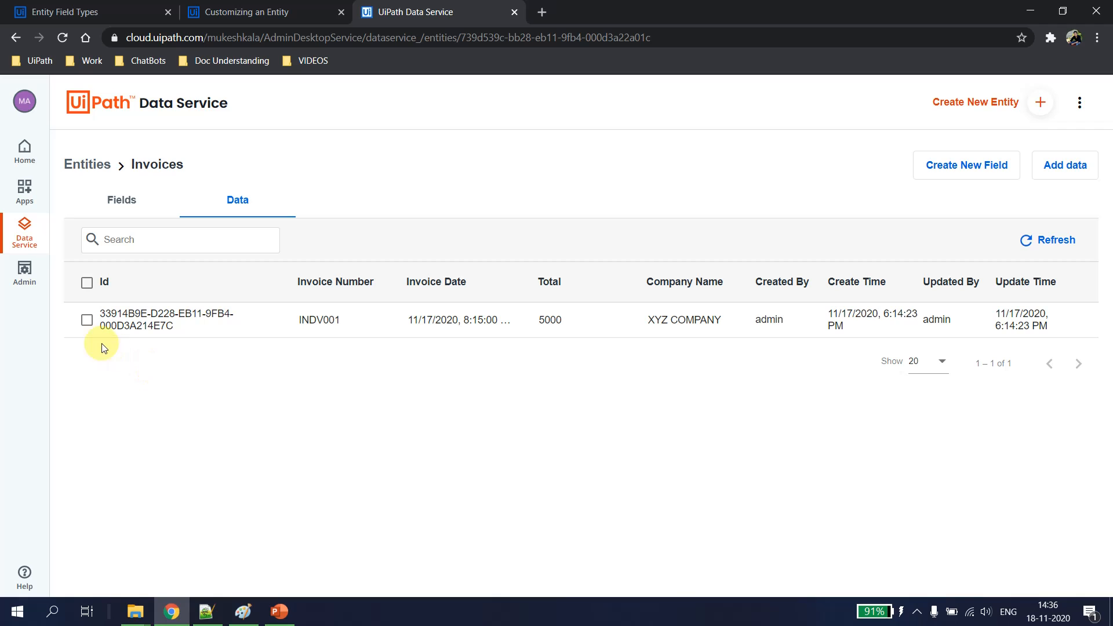
click(86, 325)
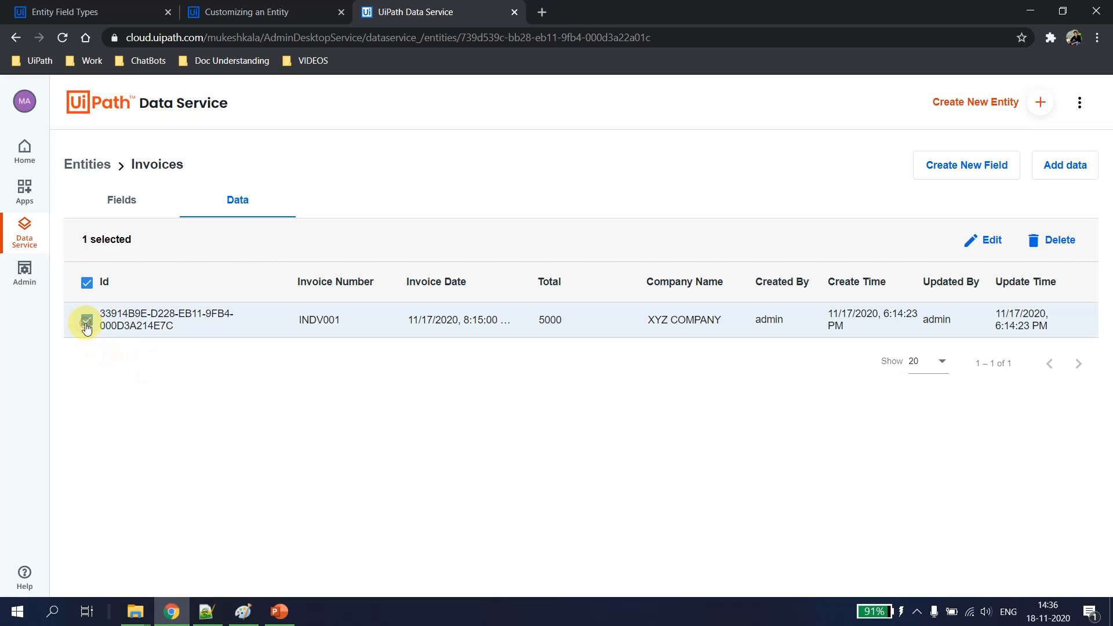
click(1060, 240)
click(587, 389)
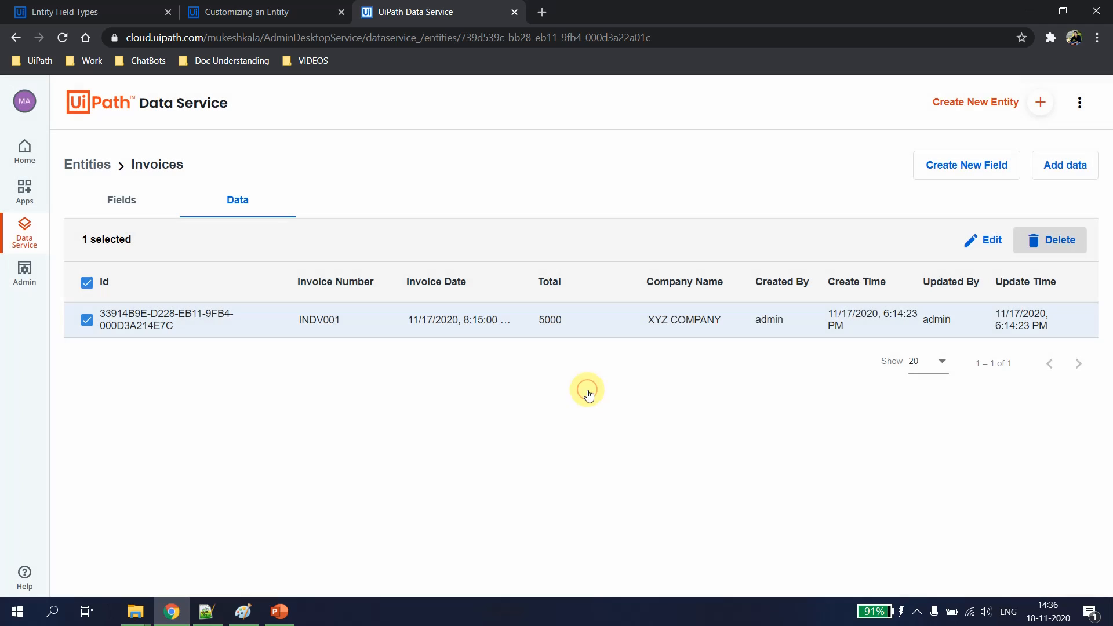
Step: Return to the Clients entity's data, delete the XYZ COMPANY record and confirm the deletion
click(90, 165)
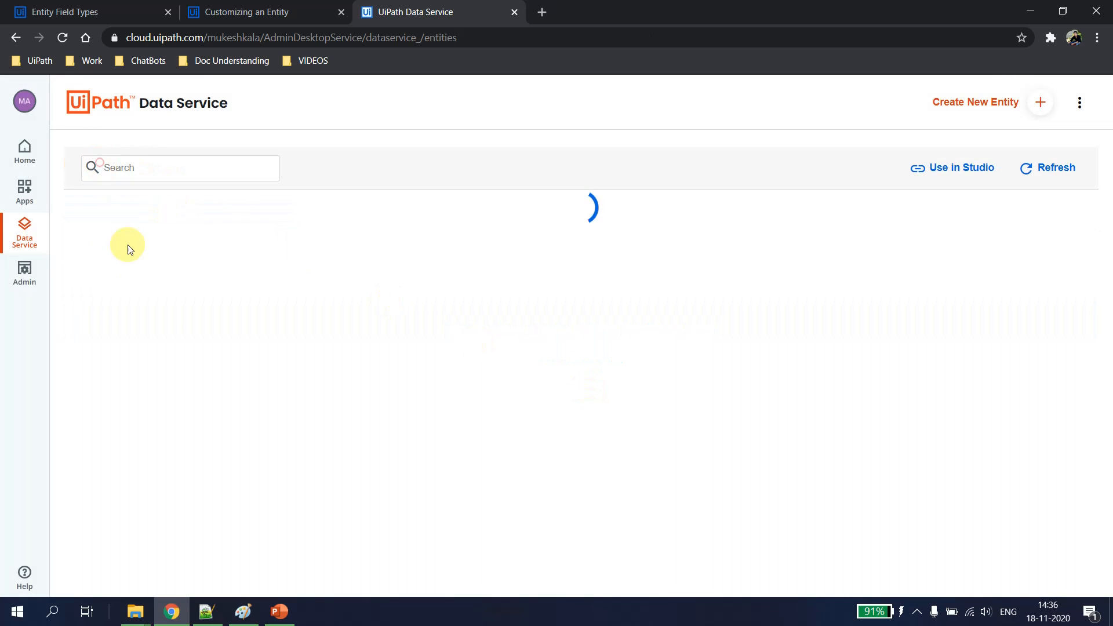
click(108, 249)
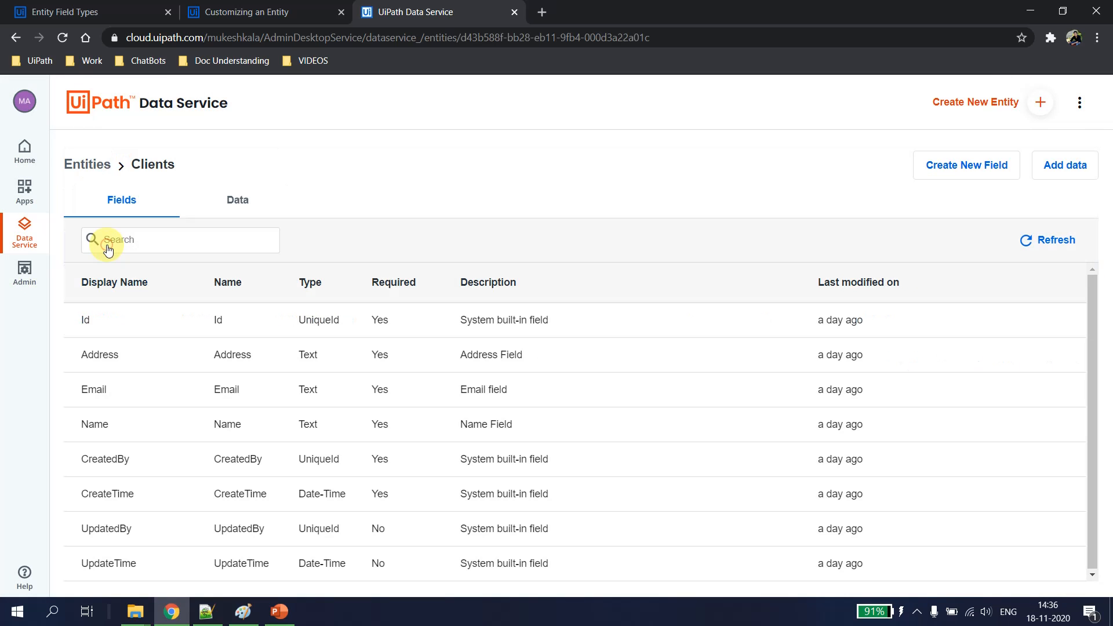
click(238, 201)
click(80, 319)
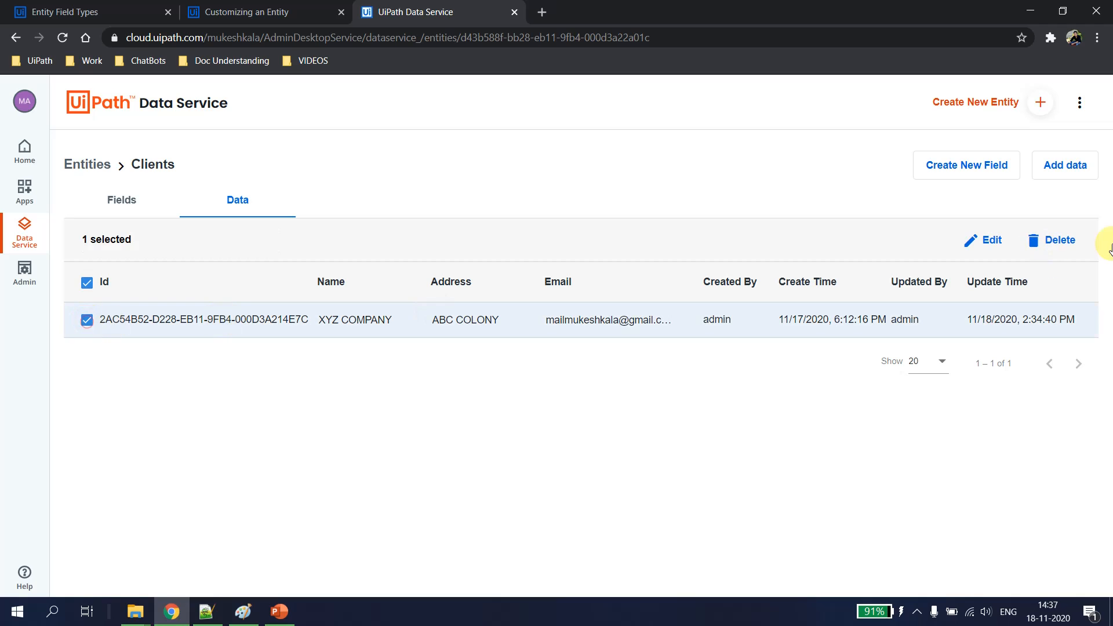
click(1067, 245)
click(573, 385)
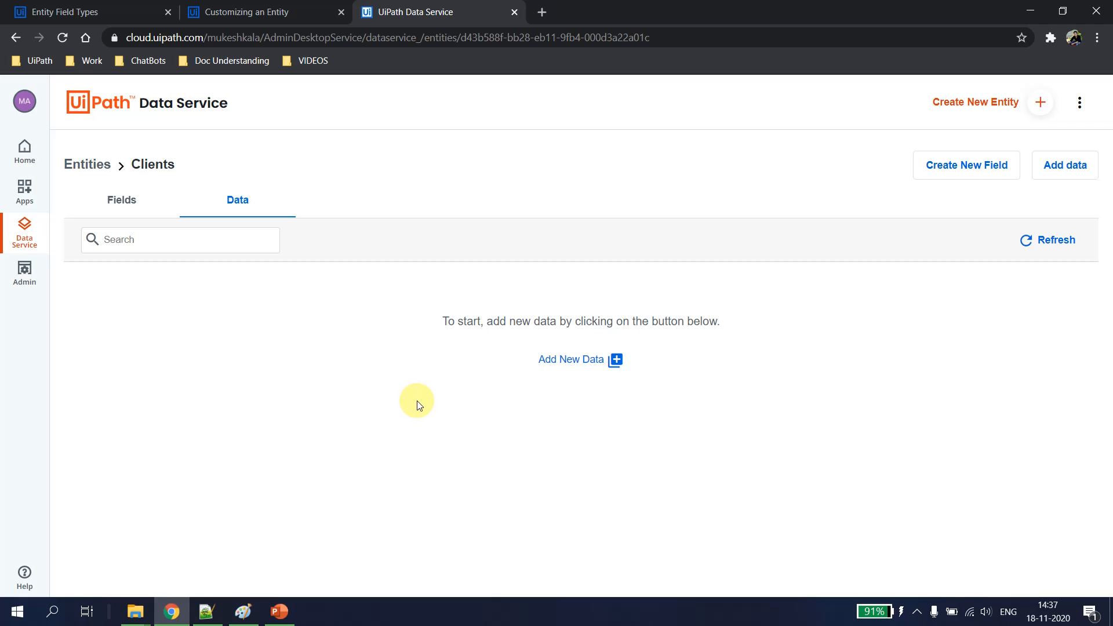
Step: Change the Clients entity's display name to Clients_Updated and its description to "Entity for Clients_ Updated", and save it
click(87, 164)
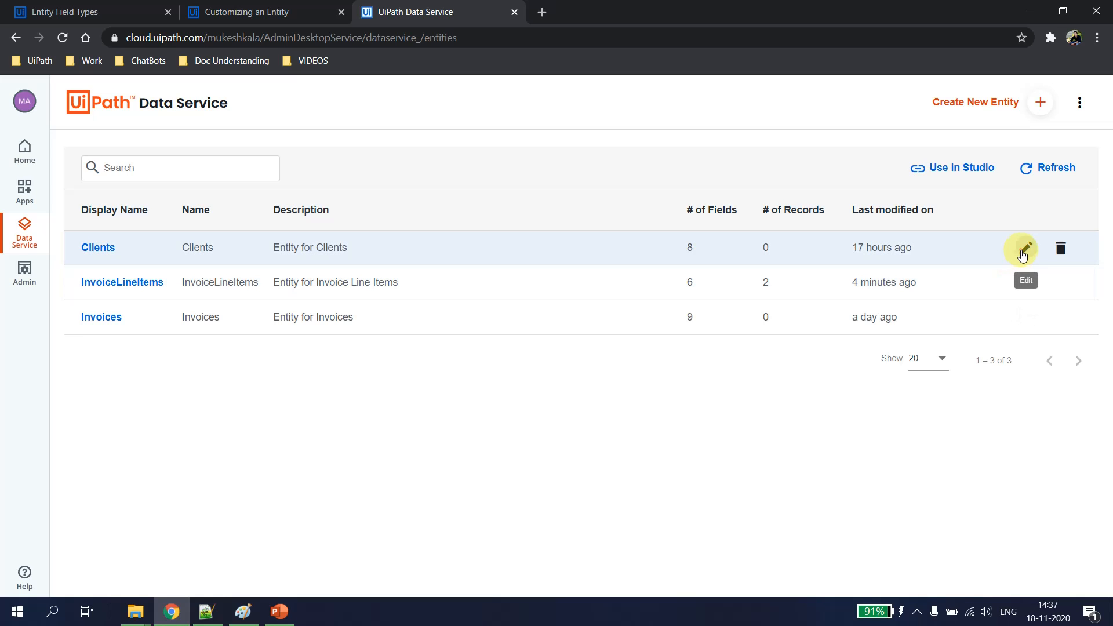
click(1024, 252)
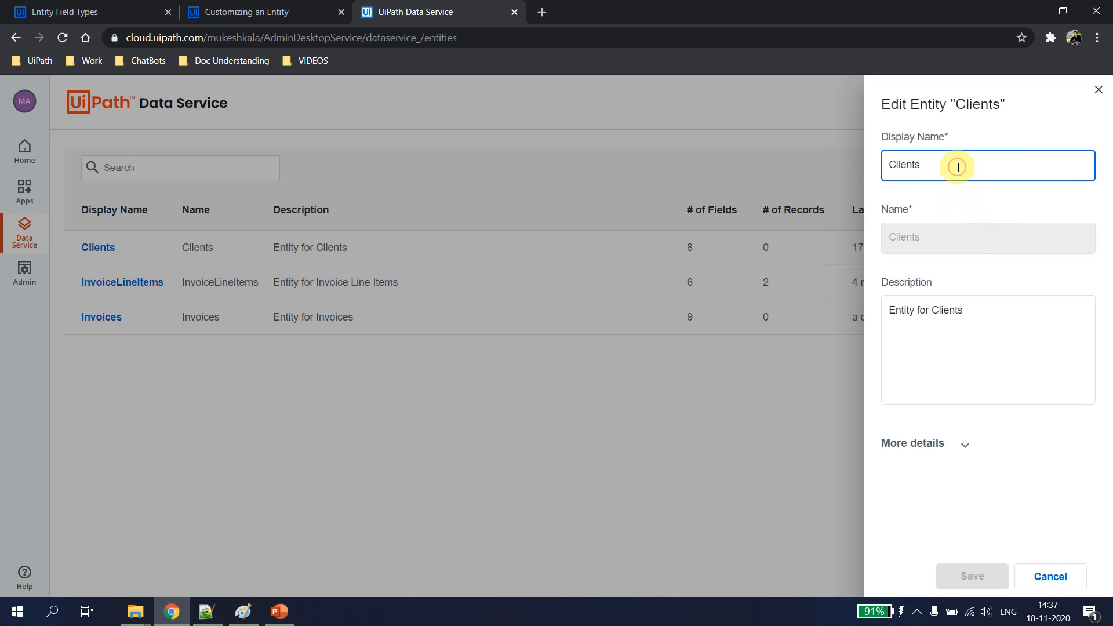
text(_Updated)
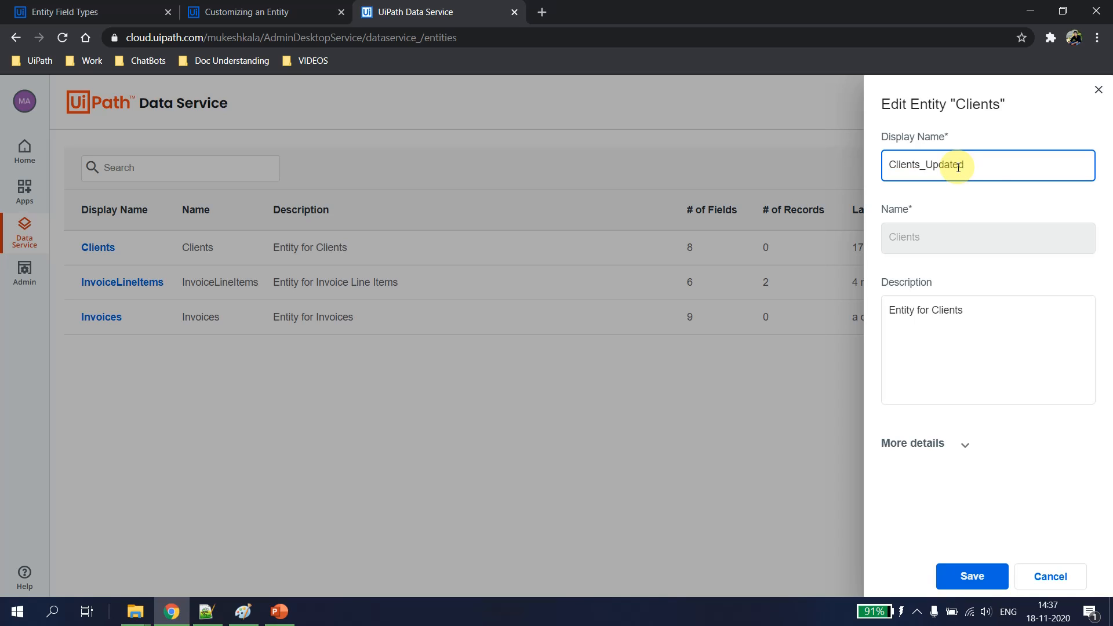
double_click(976, 232)
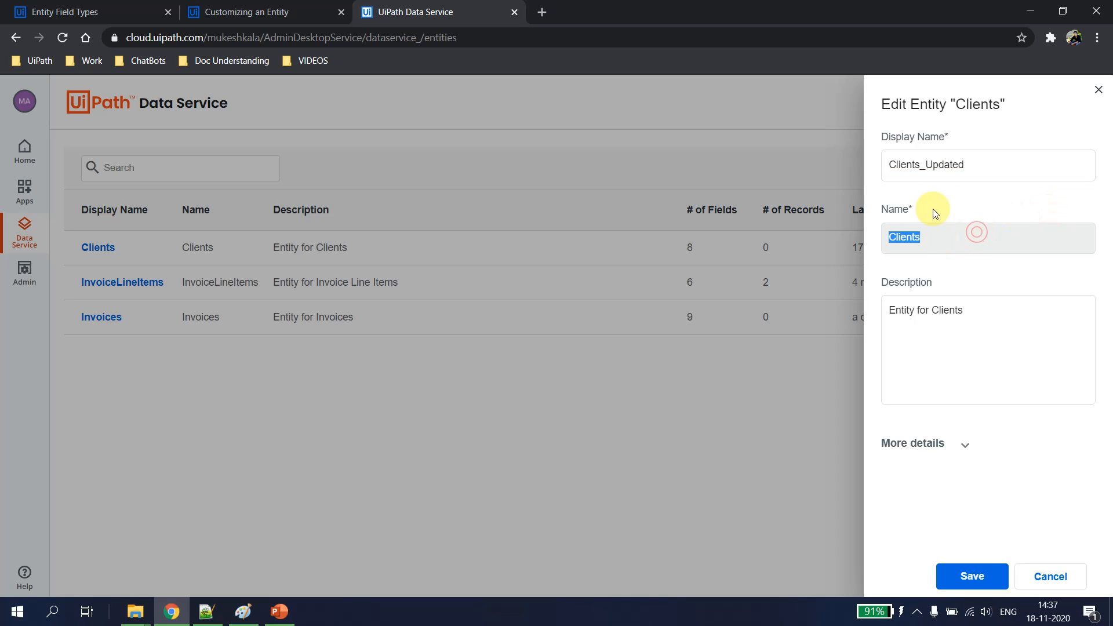
click(979, 309)
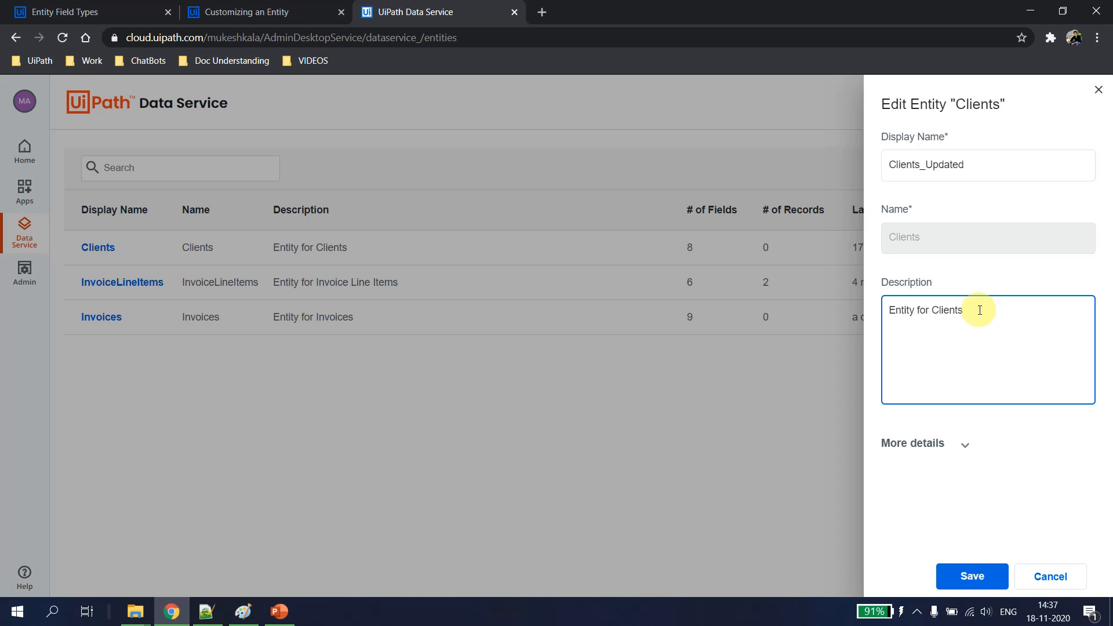
click(979, 575)
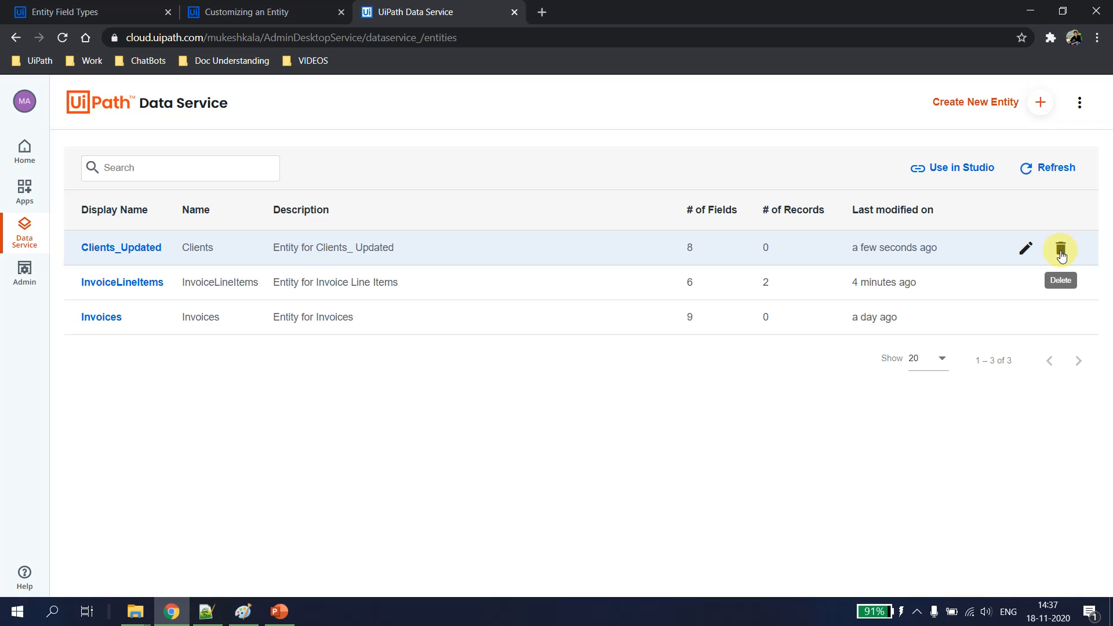
Step: Try to delete the Clients_Updated entity, entering its name as confirmation
click(1061, 255)
click(547, 360)
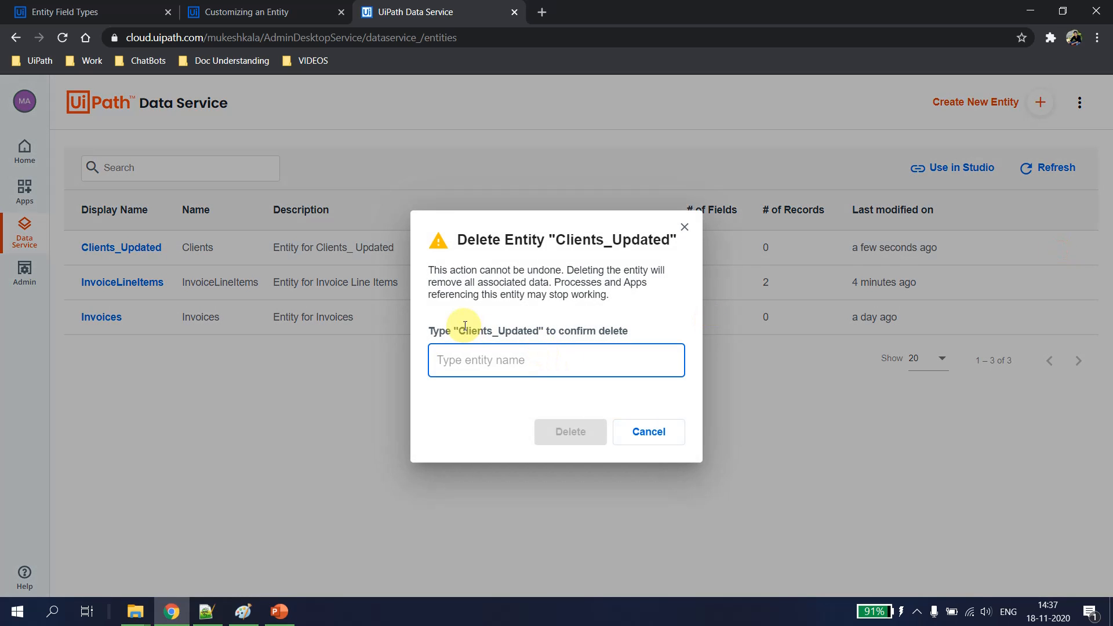
drag(462, 330, 535, 331)
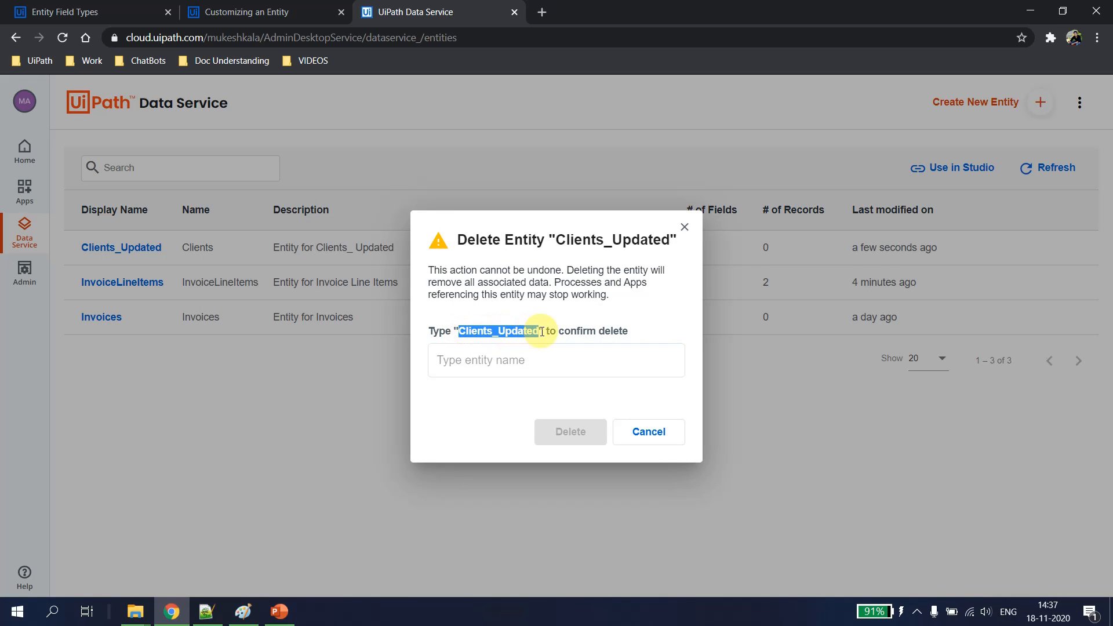
click(479, 365)
text(Clients_Updated)
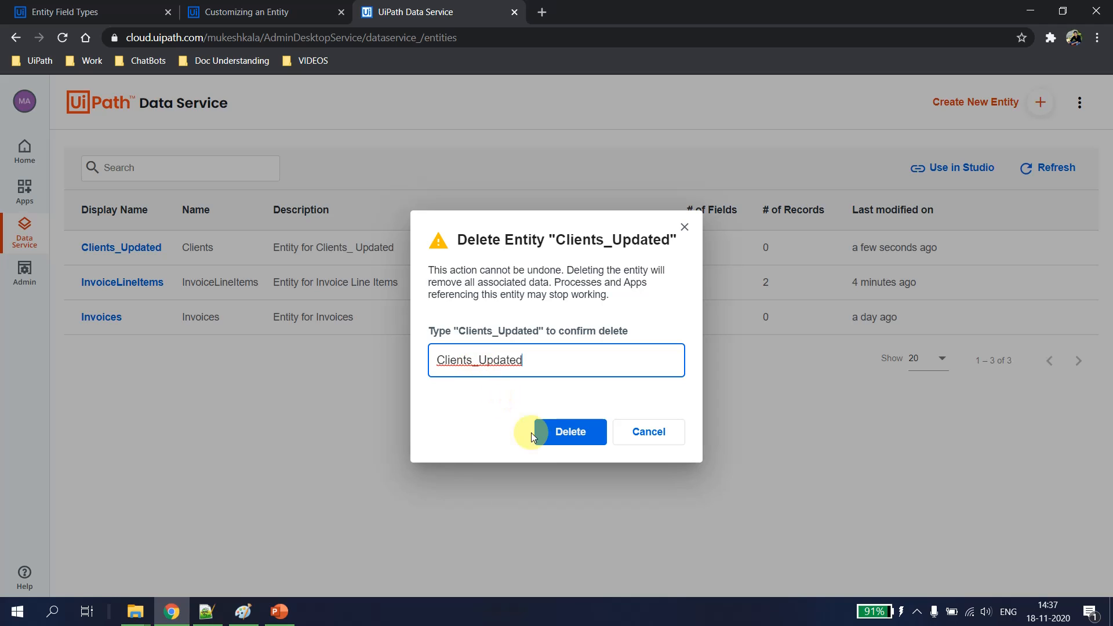
click(558, 434)
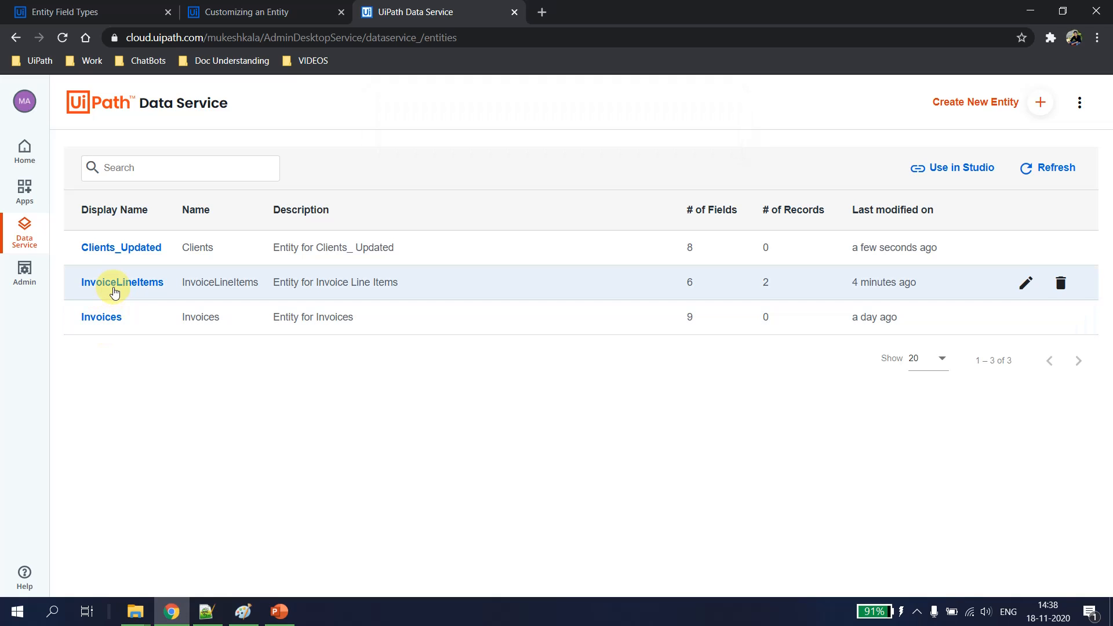
Step: Review the related entity and display field settings of the Invoices entity's Company Name field, and save the field
click(103, 317)
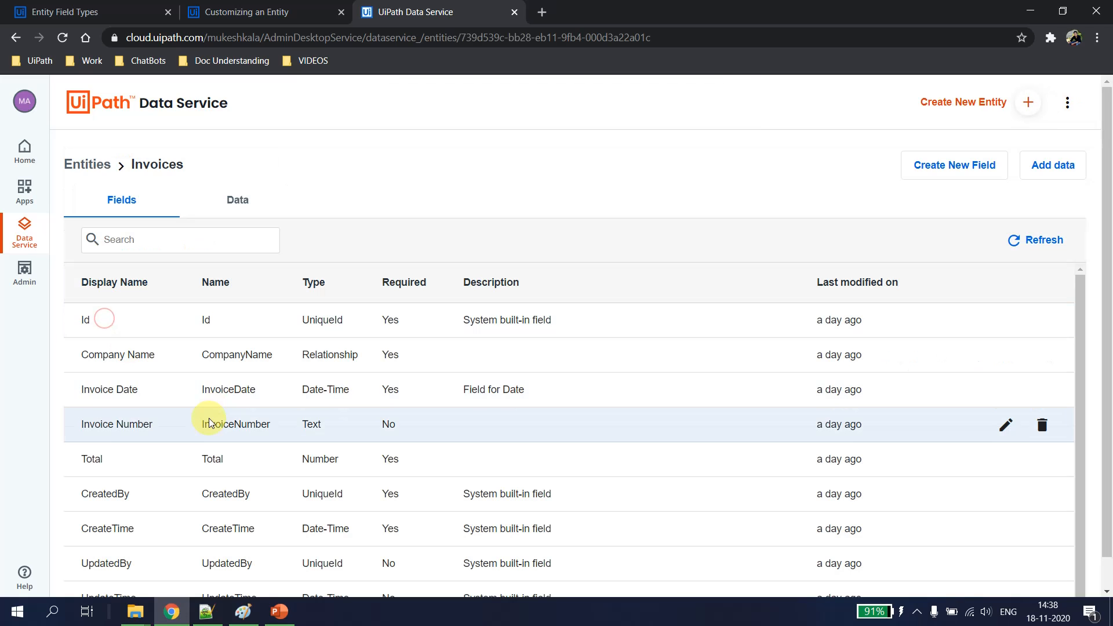
double_click(118, 354)
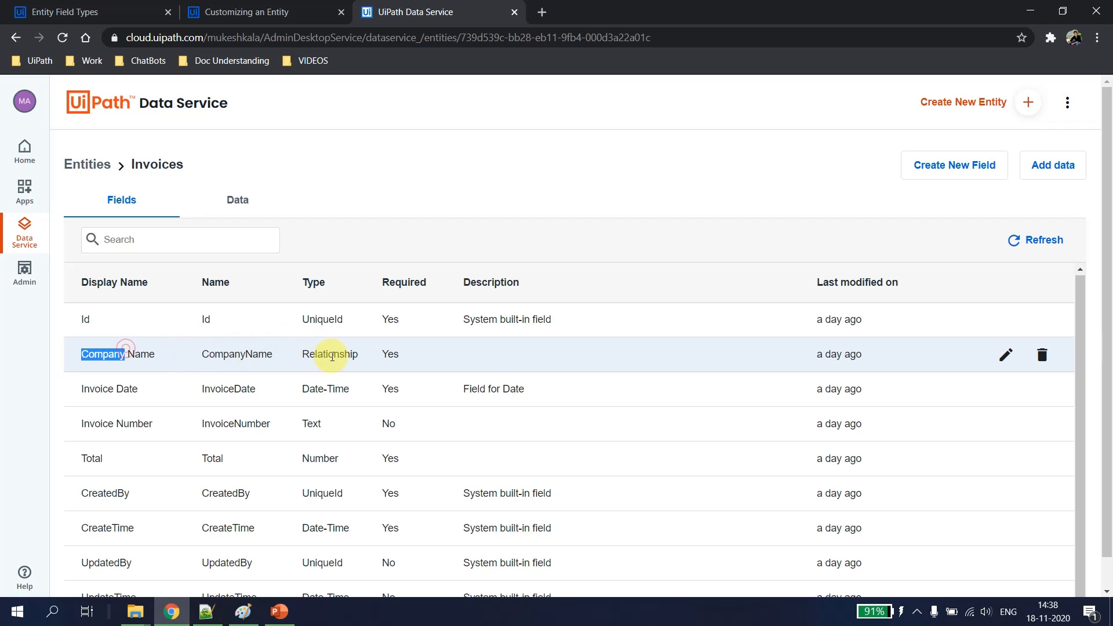
click(1006, 354)
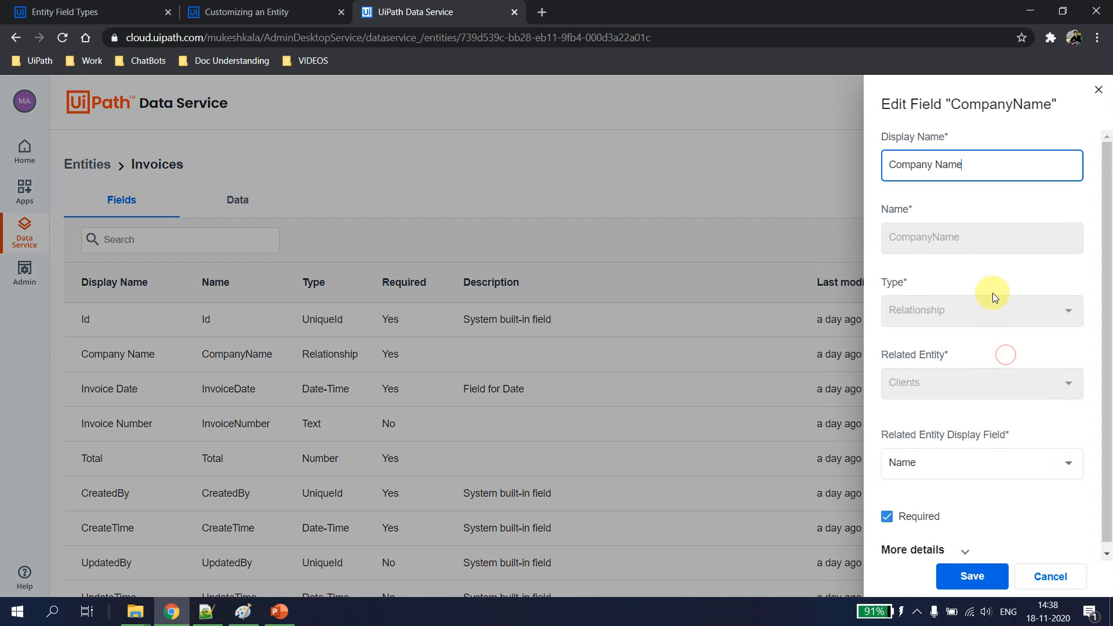
scroll(1002, 295, down, 1)
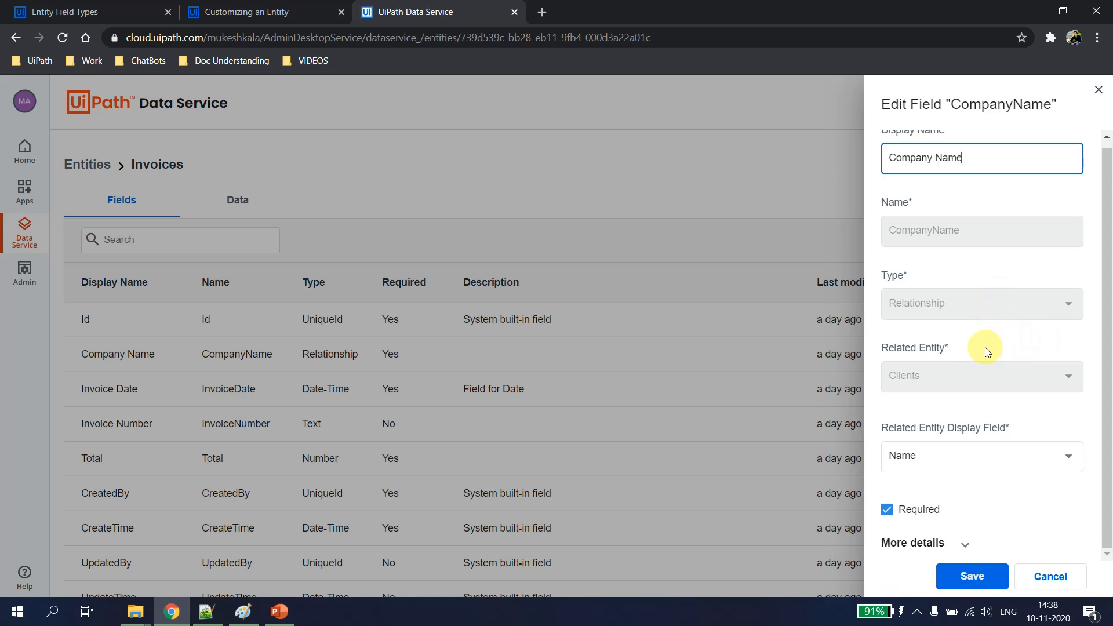
scroll(971, 374, up, 1)
scroll(965, 345, down, 1)
click(979, 575)
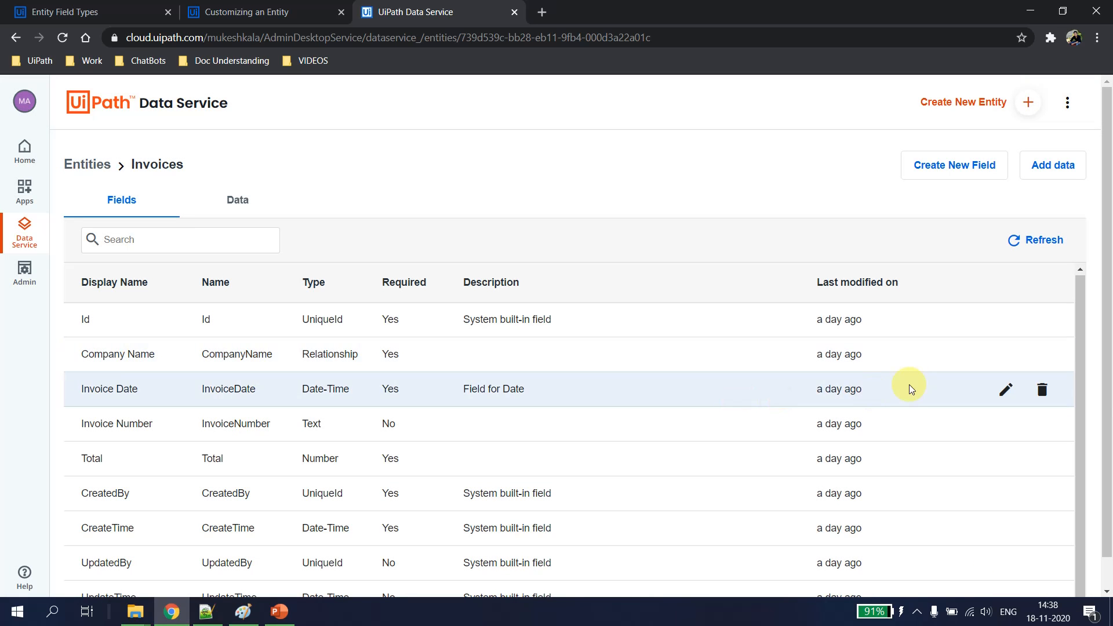
Step: Delete the Company Name field from the Invoices entity, entering Company Name as confirmation
click(1042, 356)
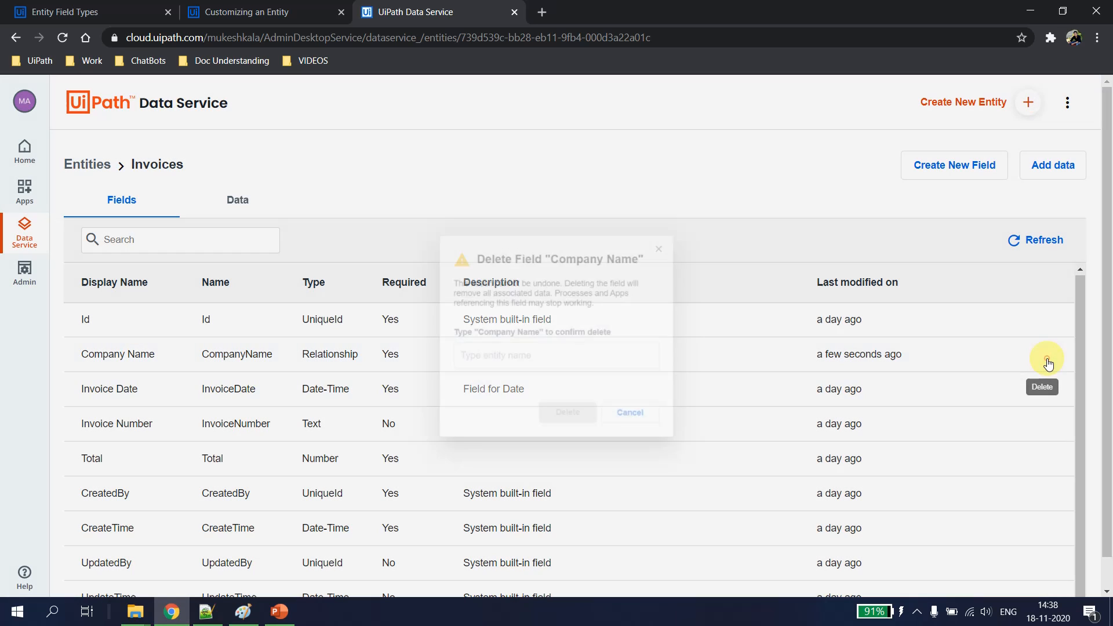
drag(462, 328, 535, 330)
key(ctrl+c)
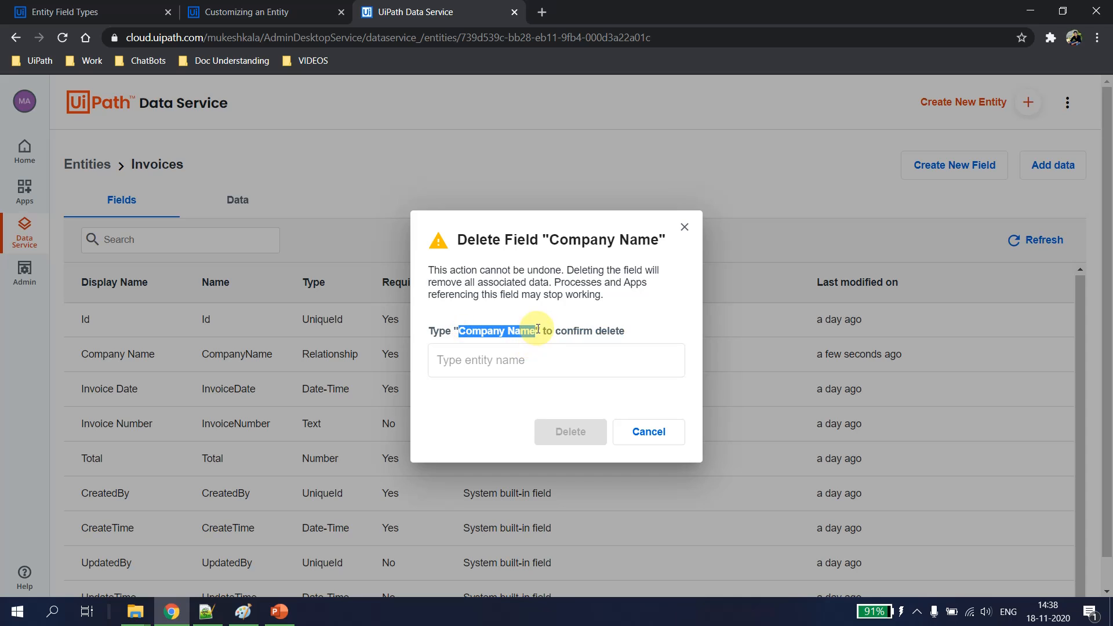
click(502, 359)
key(ctrl+v)
click(558, 429)
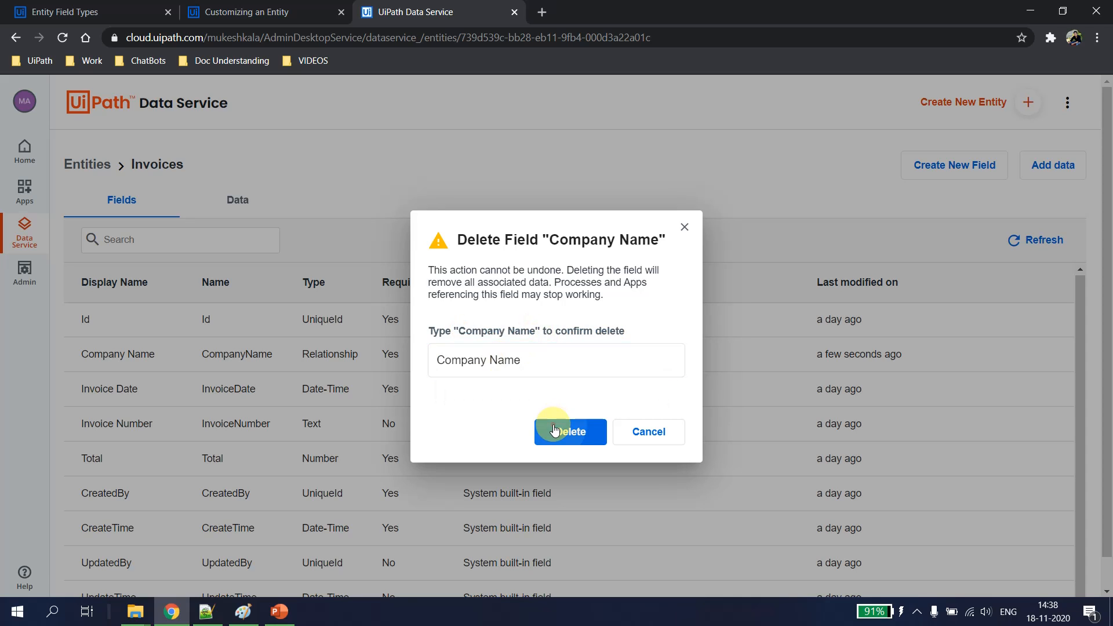
Step: Return to the entities list and delete the Clients_Updated entity, confirming with the name Clients_Updated
click(95, 161)
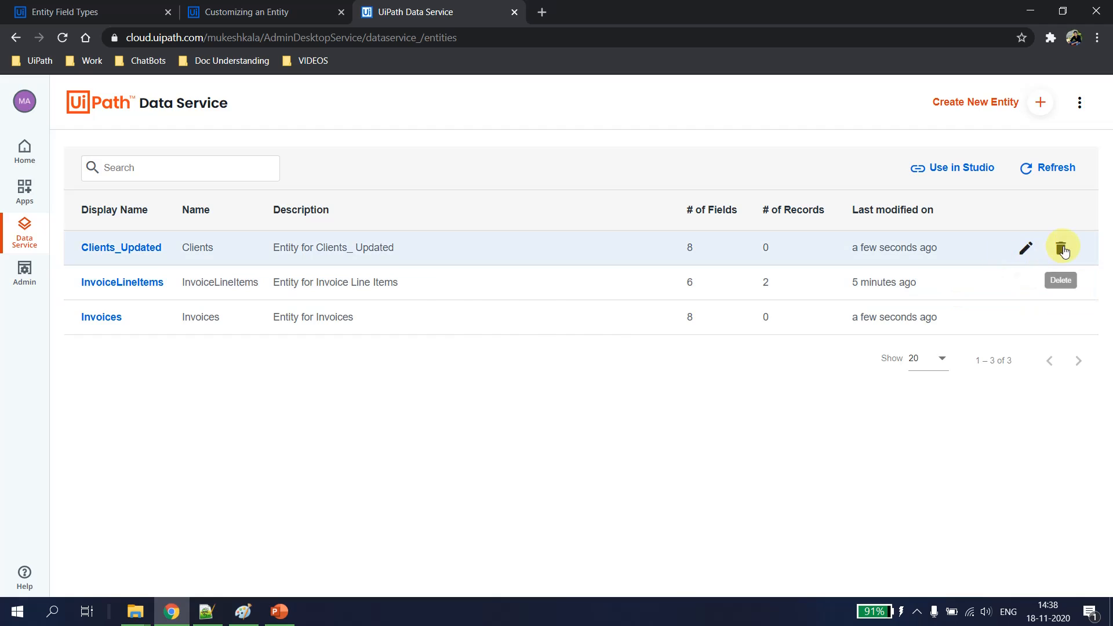
click(1060, 248)
drag(457, 328, 539, 331)
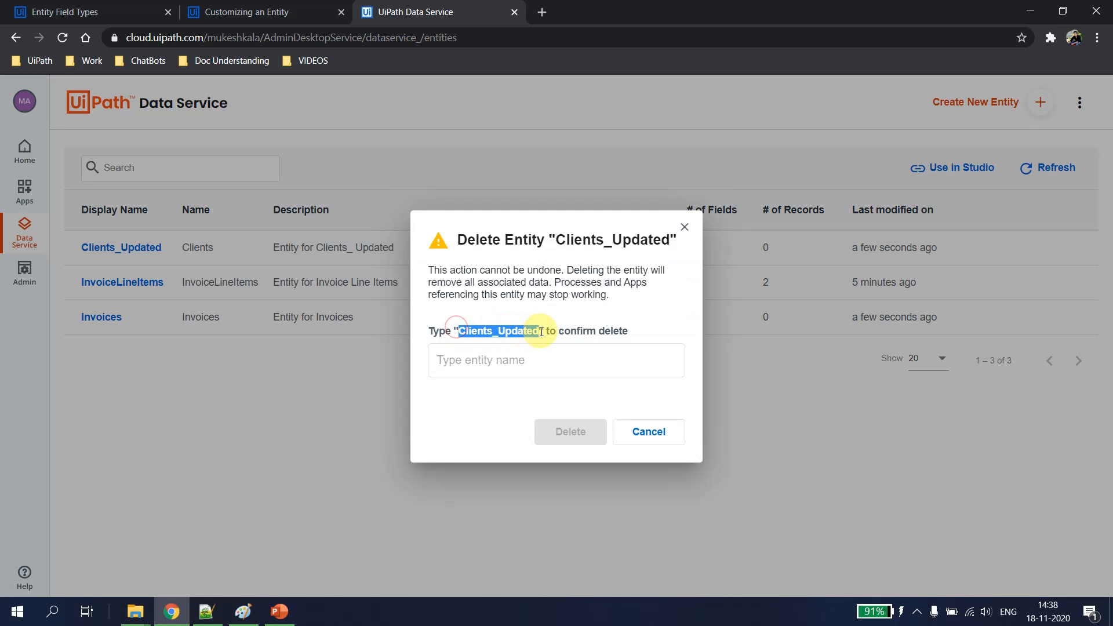
key(ctrl+c)
click(503, 360)
key(ctrl+v)
click(562, 429)
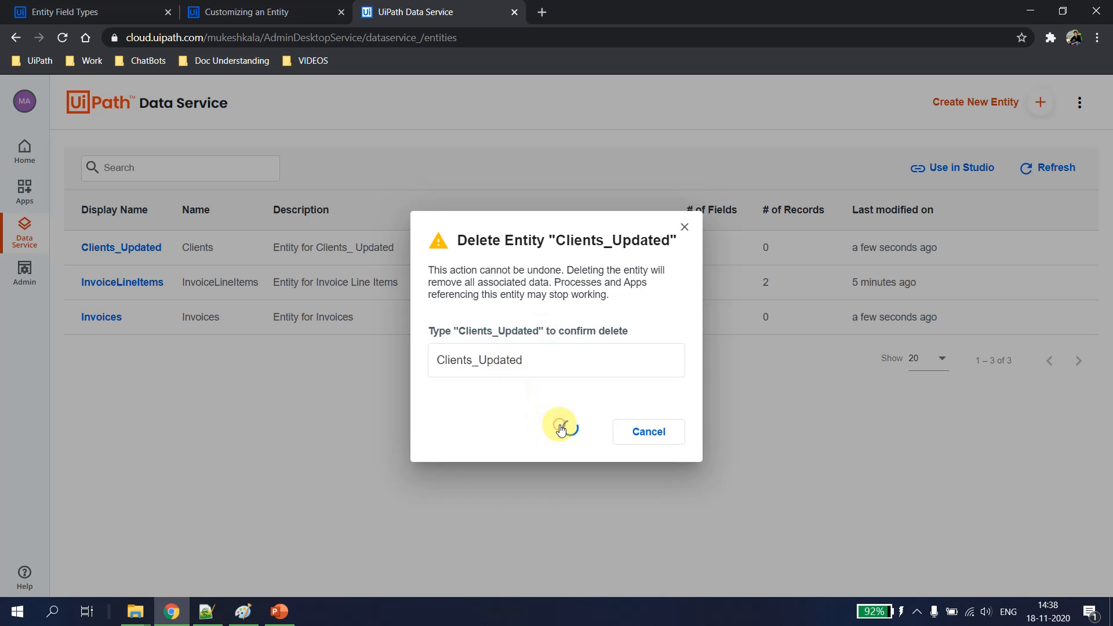